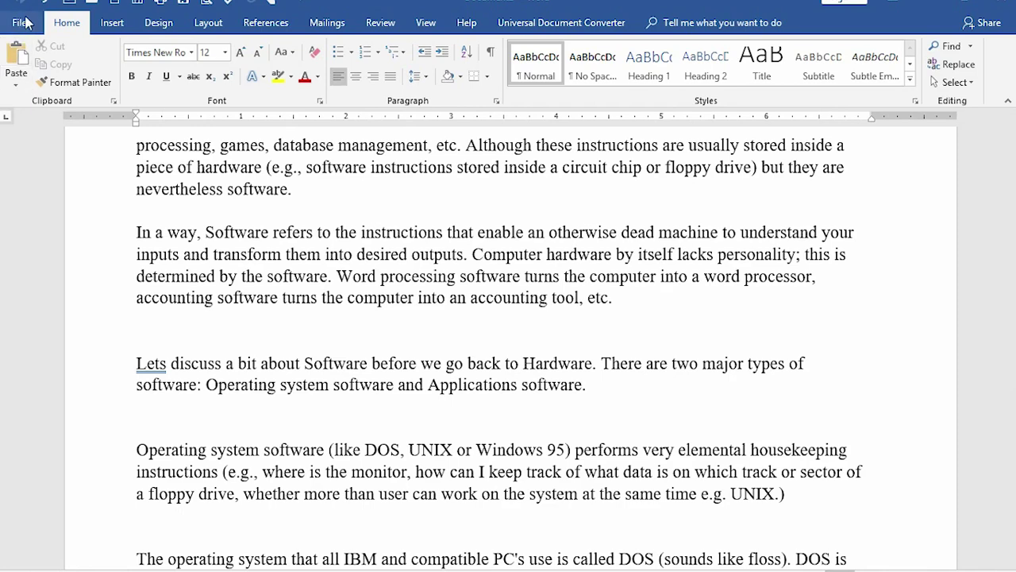
Export the document to the Desktop as COMPUTER APPRECIATION LESON 1.pdf, with standard optimization and opening after publishing
{"action": "left_click", "coordinate": [19, 26]}
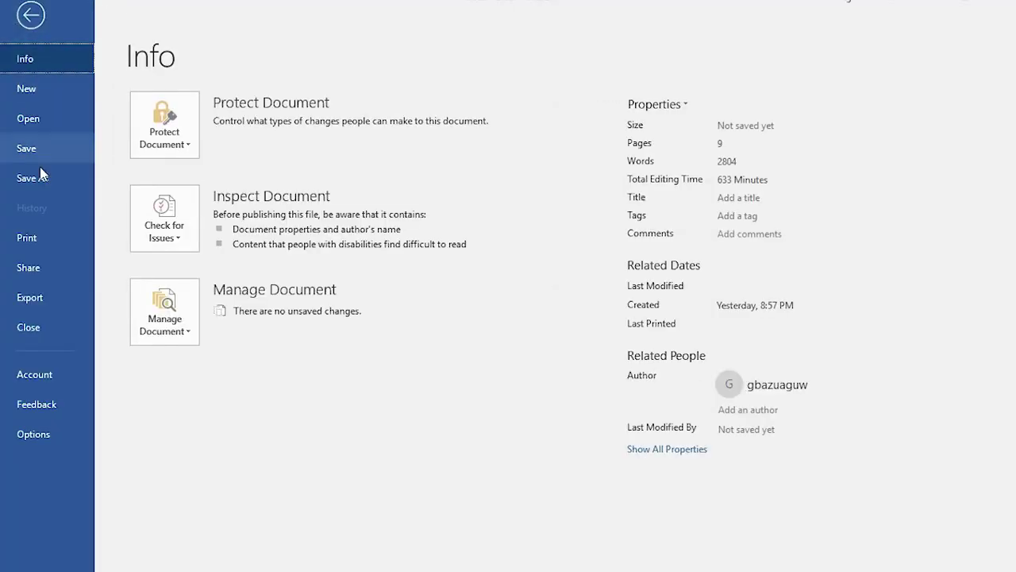
{"action": "key", "text": "Escape"}
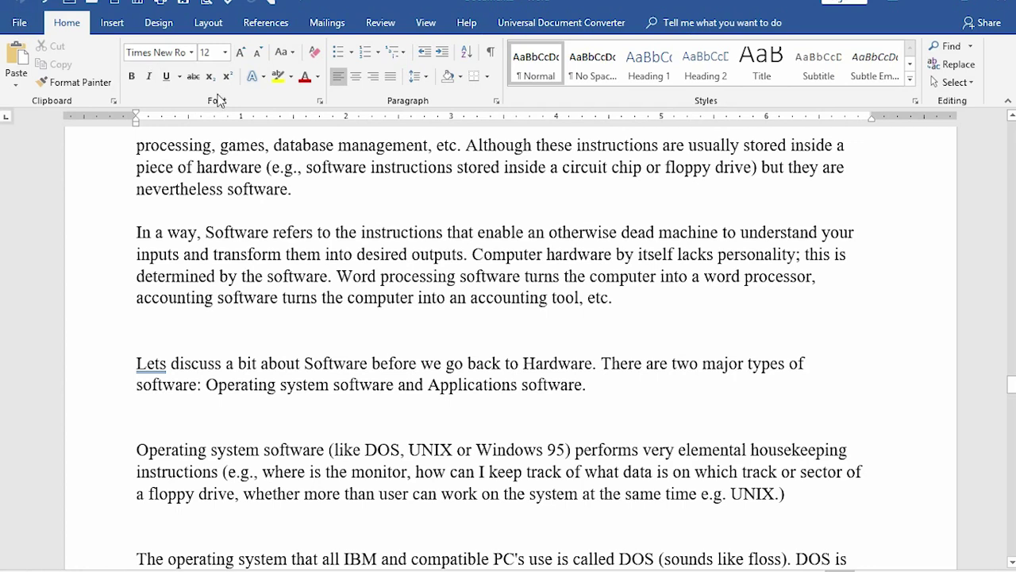
{"action": "left_click", "coordinate": [22, 26]}
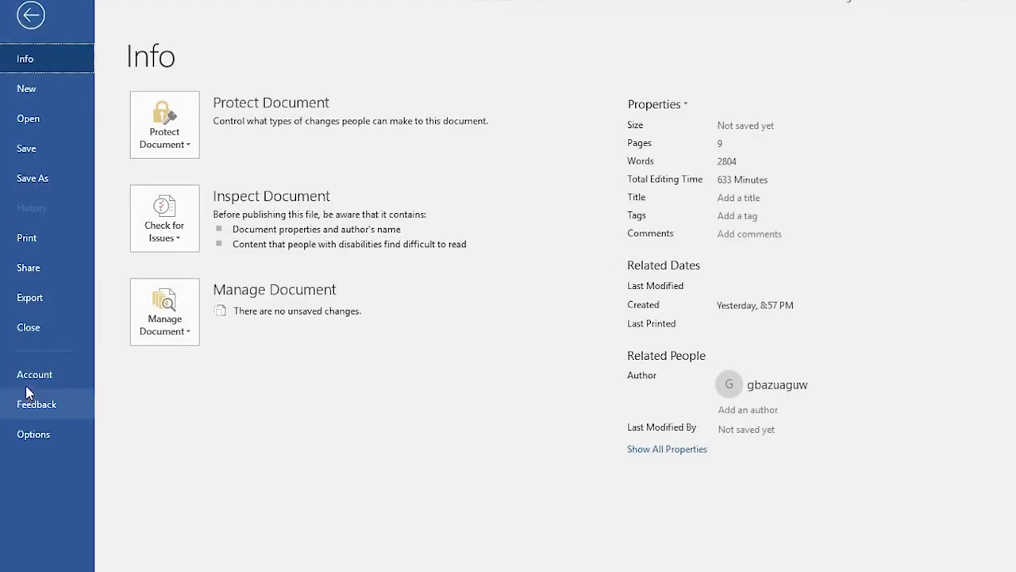
{"action": "left_click", "coordinate": [50, 298]}
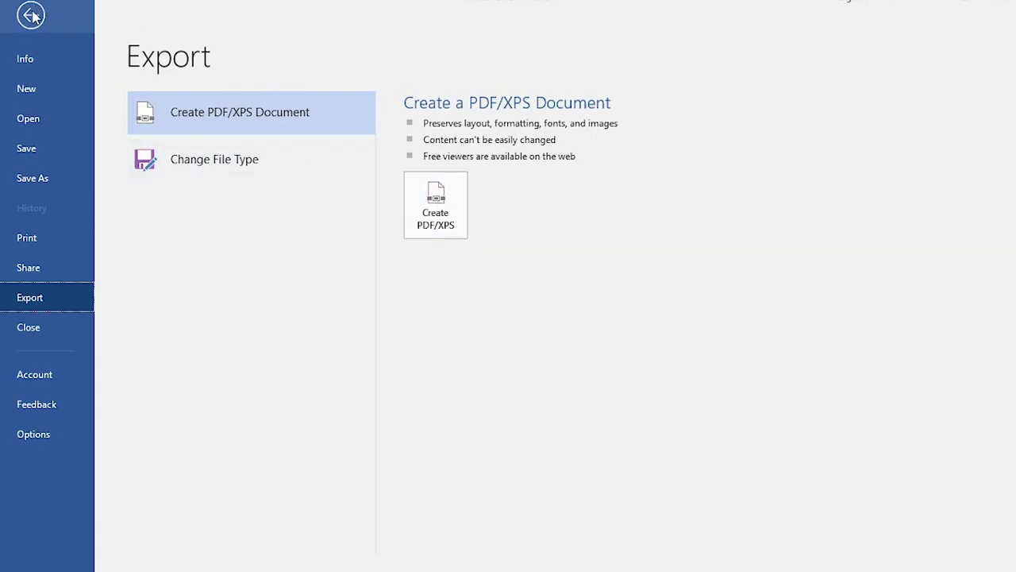
{"action": "left_click", "coordinate": [449, 226]}
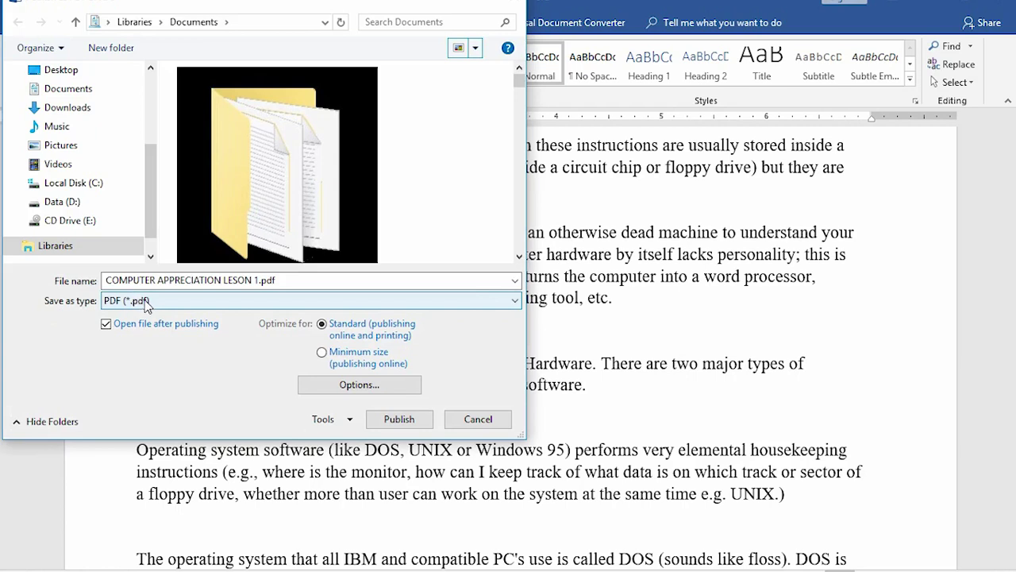
{"action": "scroll", "coordinate": [71, 143], "scroll_direction": "up", "scroll_amount": 2}
{"action": "left_click", "coordinate": [61, 139]}
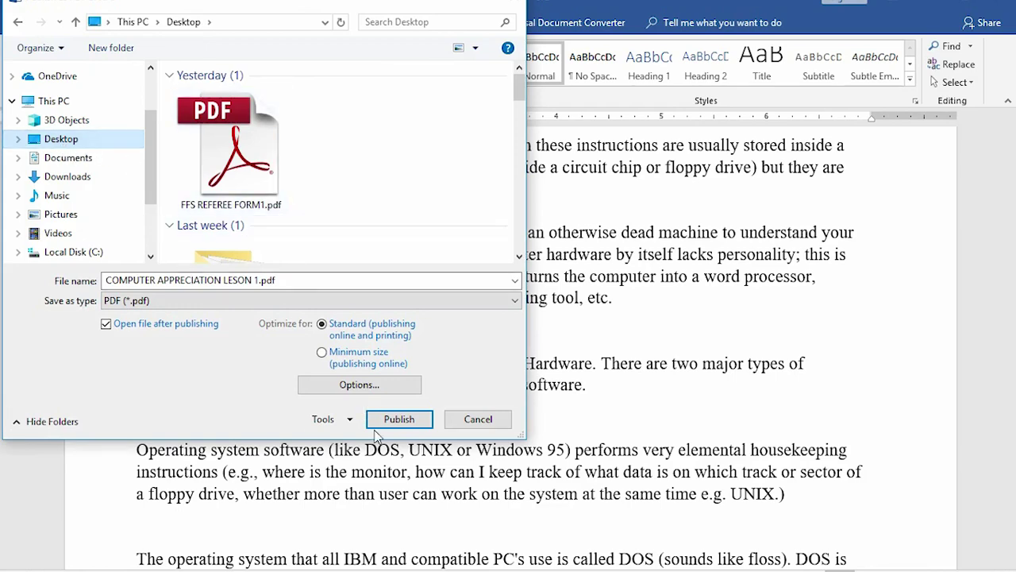
{"action": "left_click", "coordinate": [402, 423]}
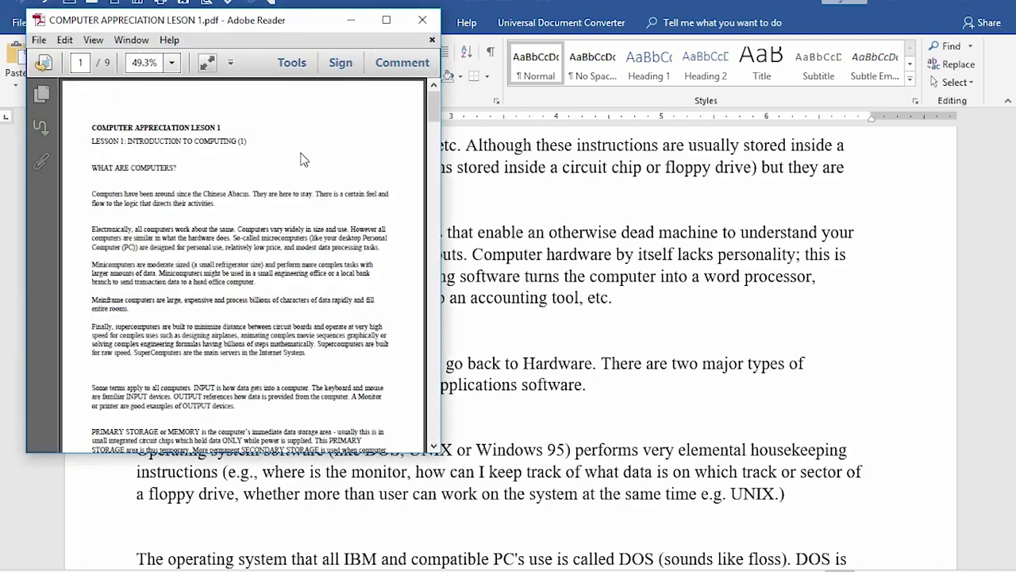
Examine the first pages of the exported PDF at full window size, and minimize the reader to return to the document
{"action": "left_click", "coordinate": [386, 20]}
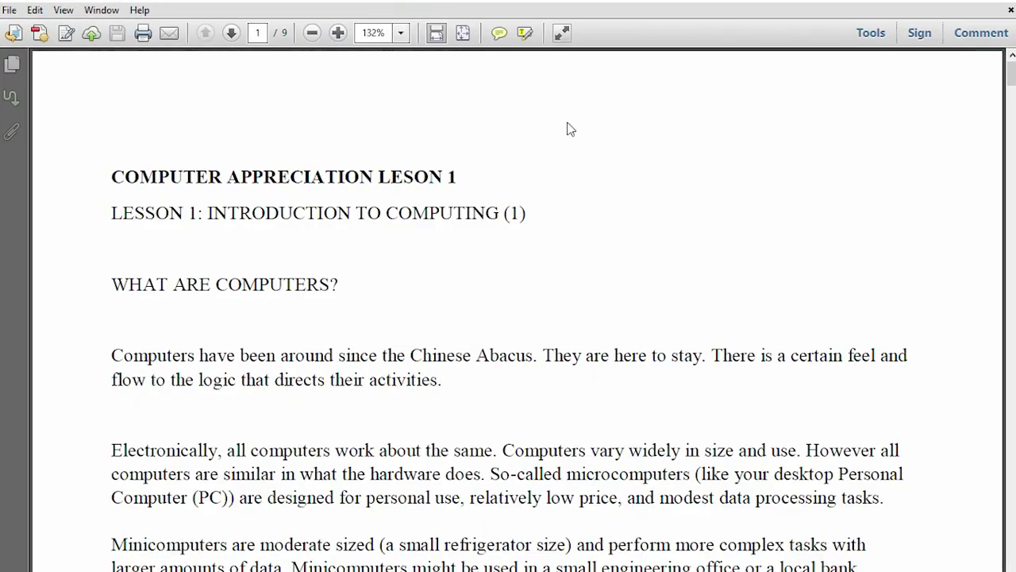
{"action": "scroll", "coordinate": [647, 207], "scroll_direction": "down", "scroll_amount": 10}
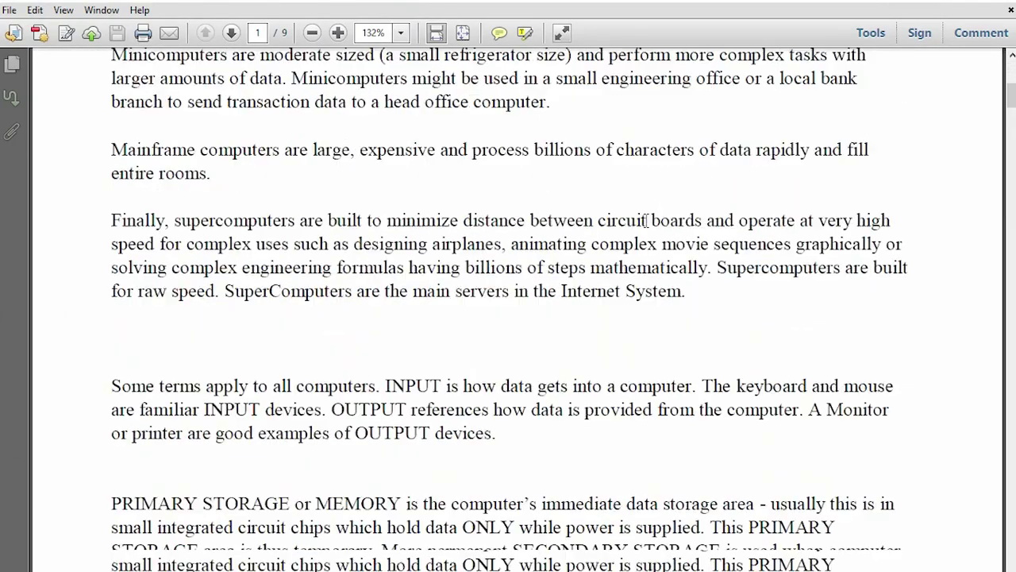
{"action": "scroll", "coordinate": [647, 229], "scroll_direction": "down", "scroll_amount": 9}
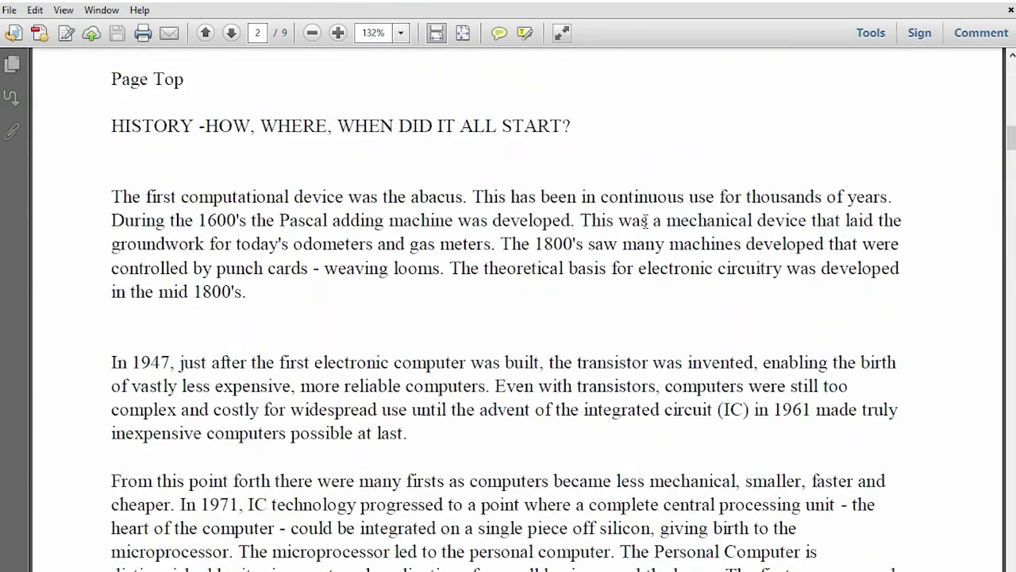
{"action": "scroll", "coordinate": [645, 221], "scroll_direction": "up", "scroll_amount": 10}
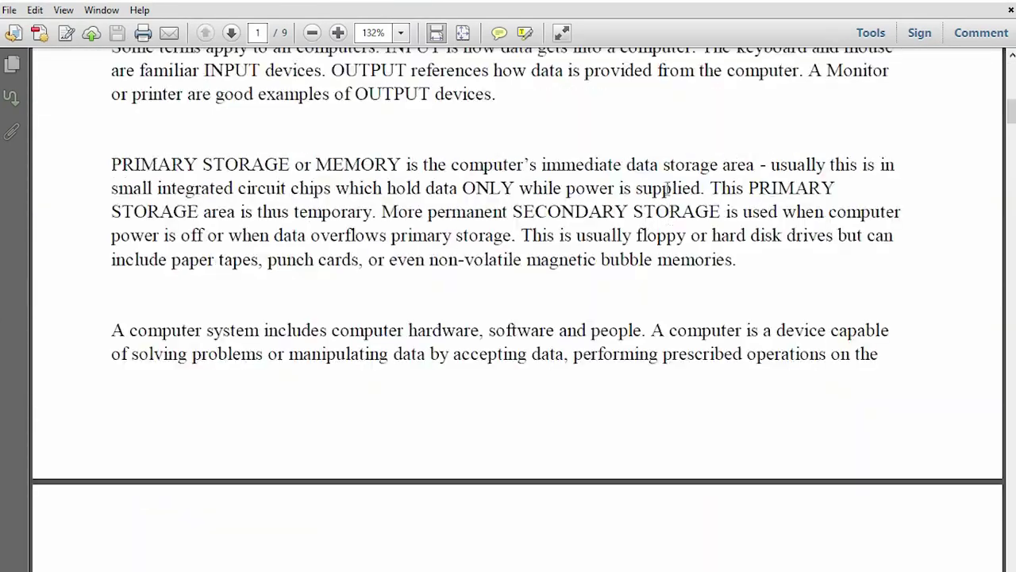
{"action": "scroll", "coordinate": [702, 111], "scroll_direction": "up", "scroll_amount": 5}
{"action": "key", "text": "super+Down"}
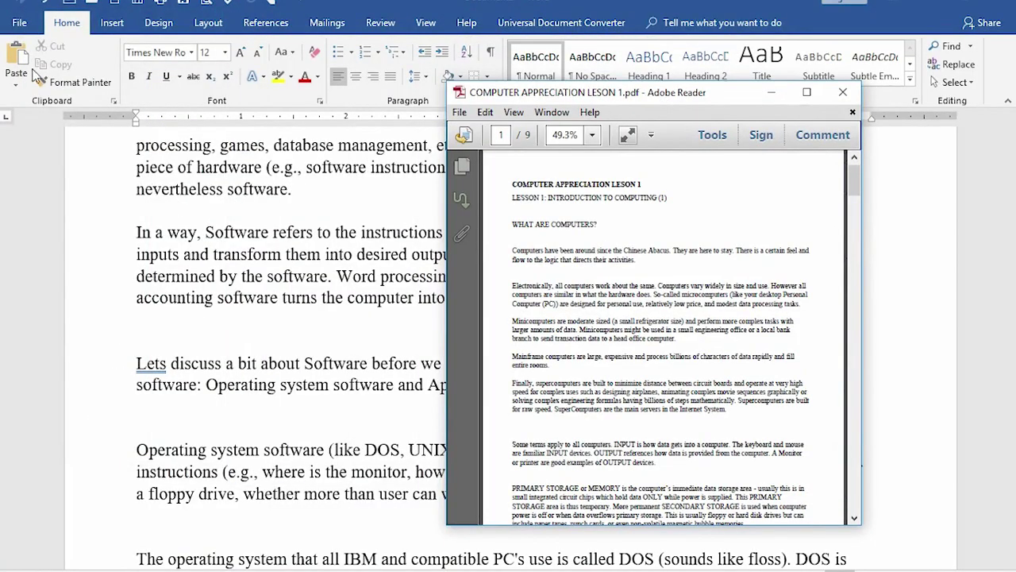
{"action": "key", "text": "super+Down"}
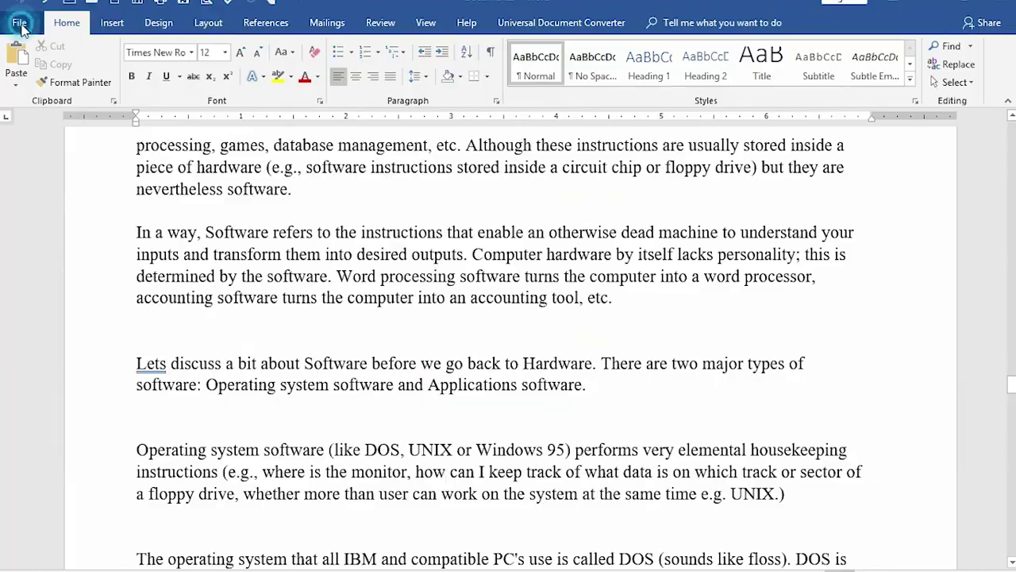
Save a second copy of the document to the Desktop in PDF format, named COMPUTER APPRECIATION LESON 11.pdf
{"action": "left_click", "coordinate": [20, 24]}
{"action": "left_click", "coordinate": [49, 173]}
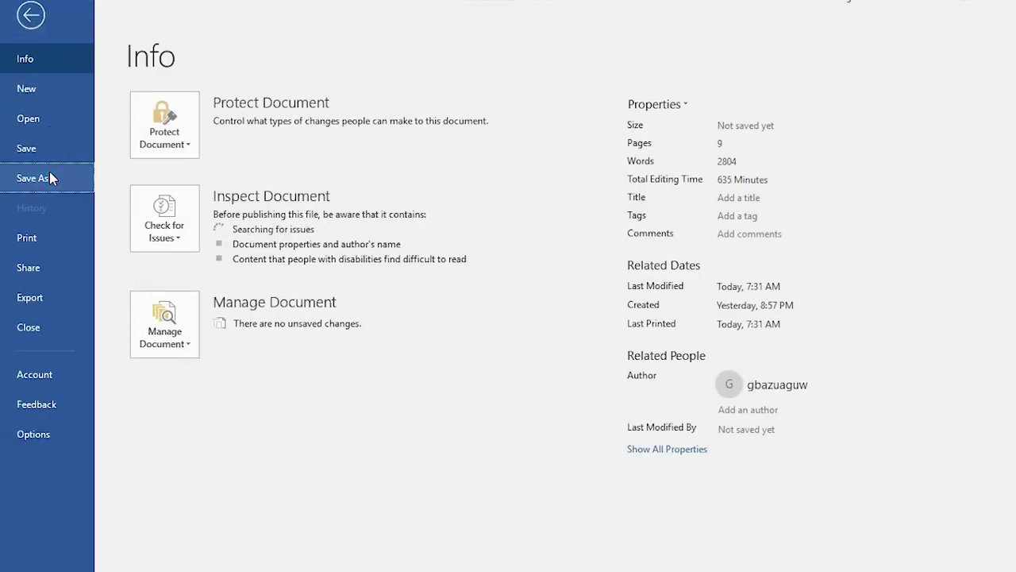
{"action": "left_click", "coordinate": [151, 275]}
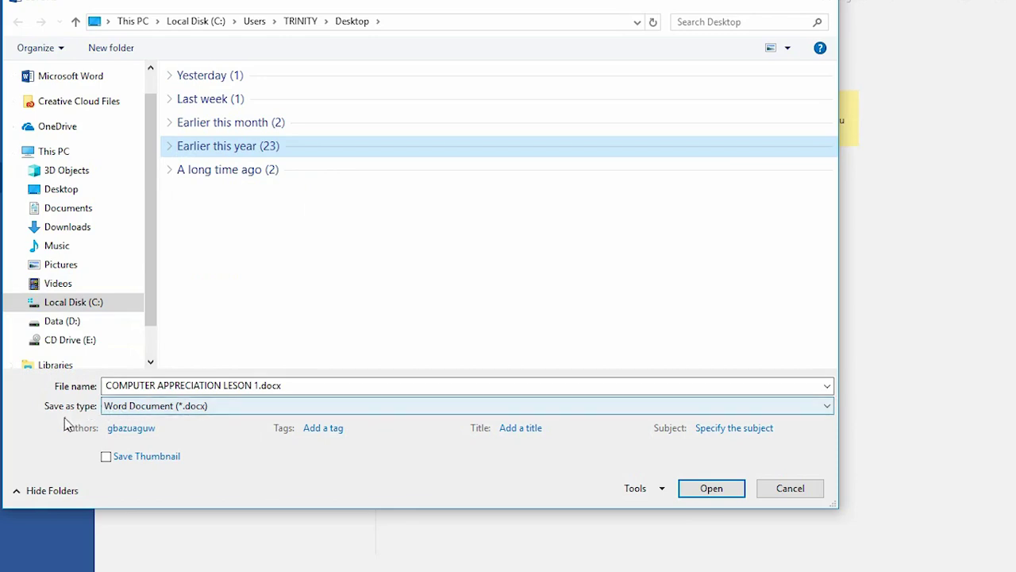
{"action": "left_click", "coordinate": [248, 409]}
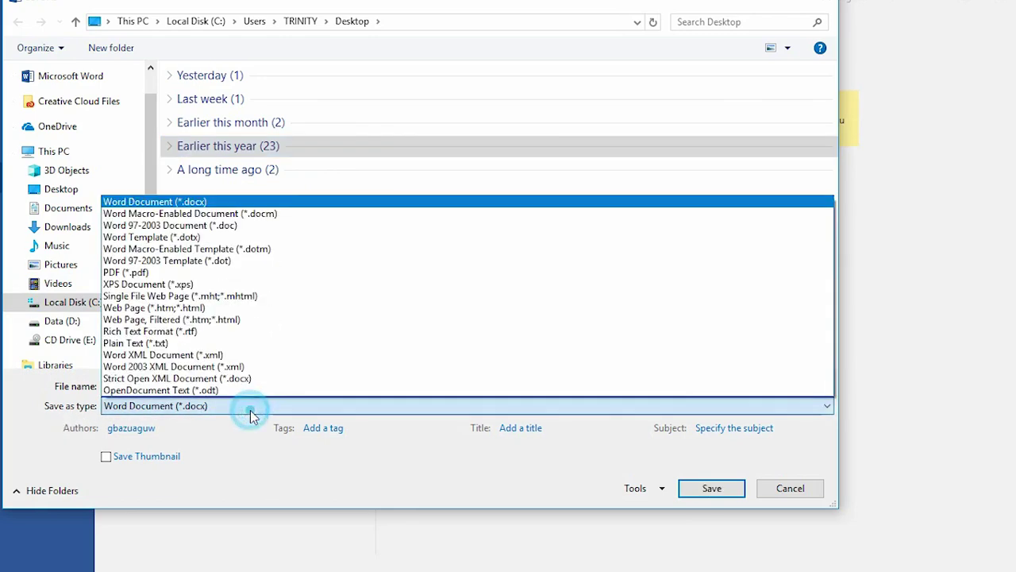
{"action": "left_click", "coordinate": [272, 272]}
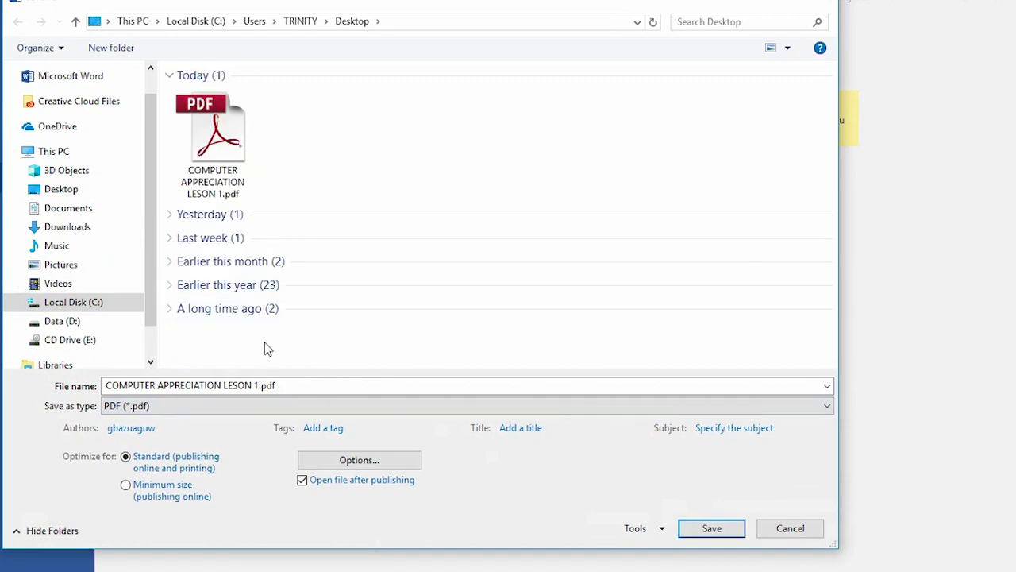
{"action": "left_click", "coordinate": [254, 386]}
{"action": "left_click", "coordinate": [254, 386]}
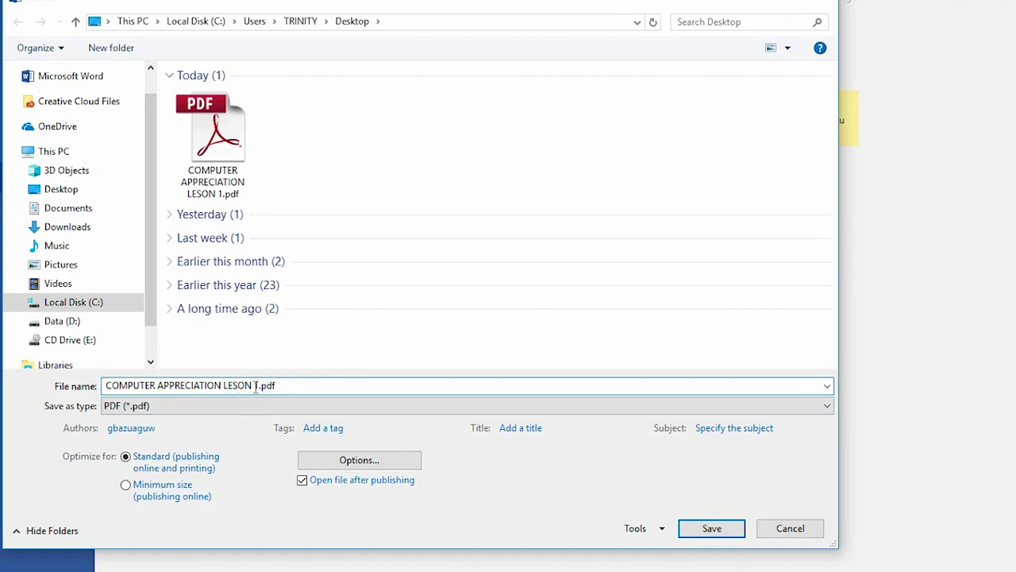
{"action": "left_click", "coordinate": [707, 527]}
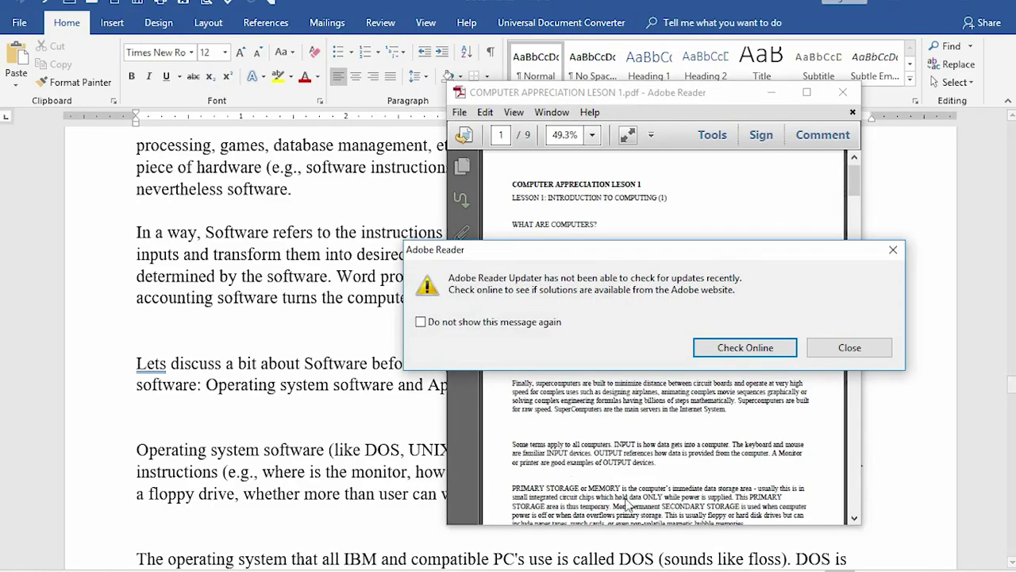
Dismiss the Adobe Reader updater message, compare the two exported PDFs side by side, and close both
{"action": "left_click", "coordinate": [820, 347]}
{"action": "left_click_drag", "start_coordinate": [746, 128], "coordinate": [308, 103]}
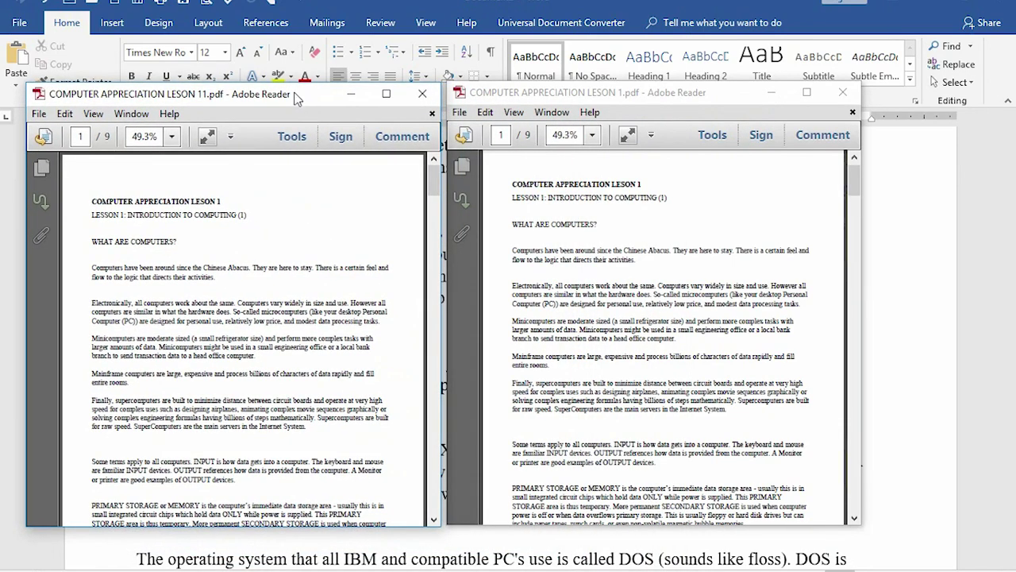
{"action": "left_click_drag", "start_coordinate": [297, 97], "coordinate": [710, 116]}
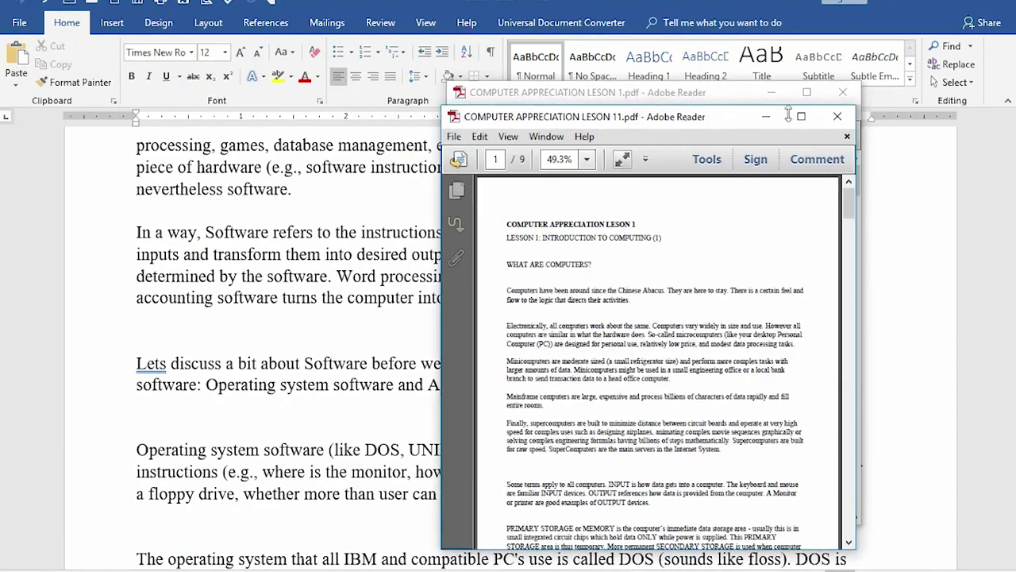
{"action": "left_click", "coordinate": [837, 116]}
{"action": "left_click", "coordinate": [842, 93]}
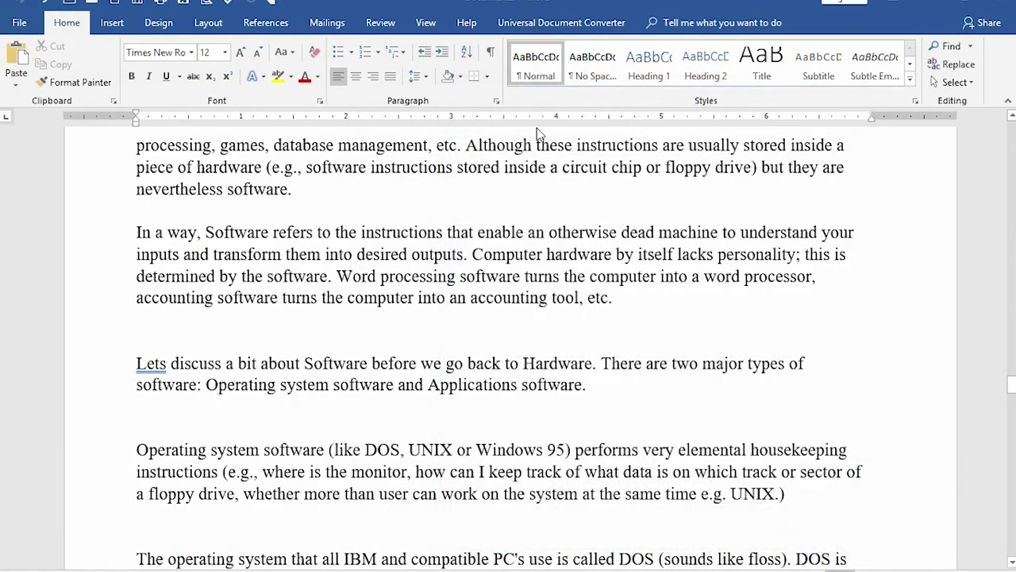
{"action": "left_click", "coordinate": [19, 22]}
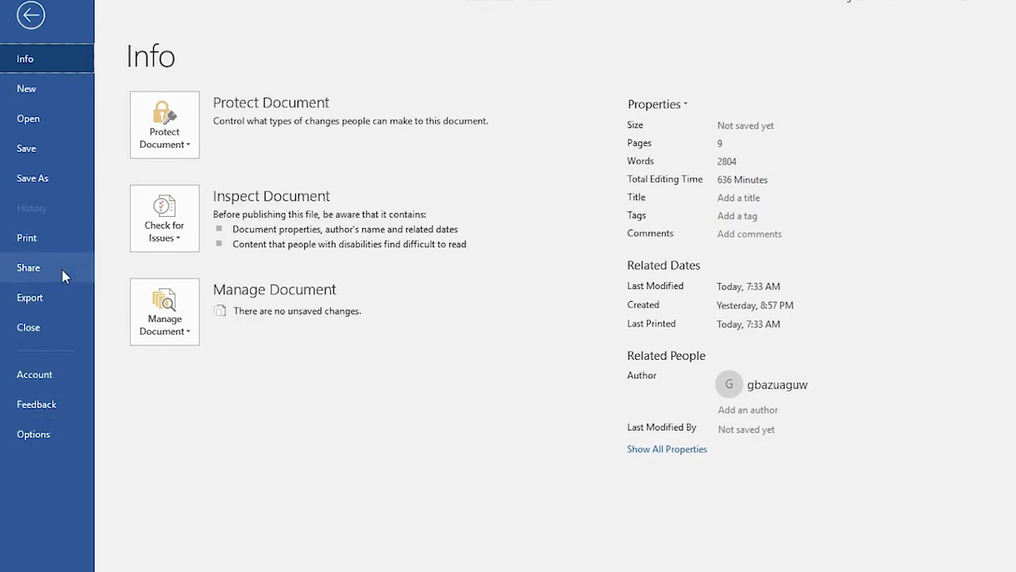
{"action": "left_click", "coordinate": [43, 297]}
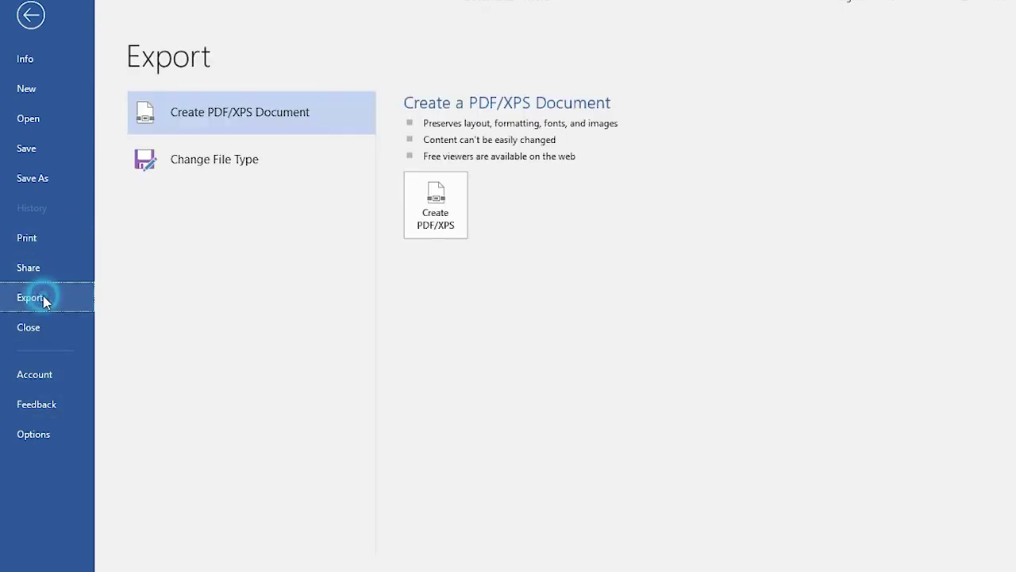
{"action": "left_click", "coordinate": [225, 163]}
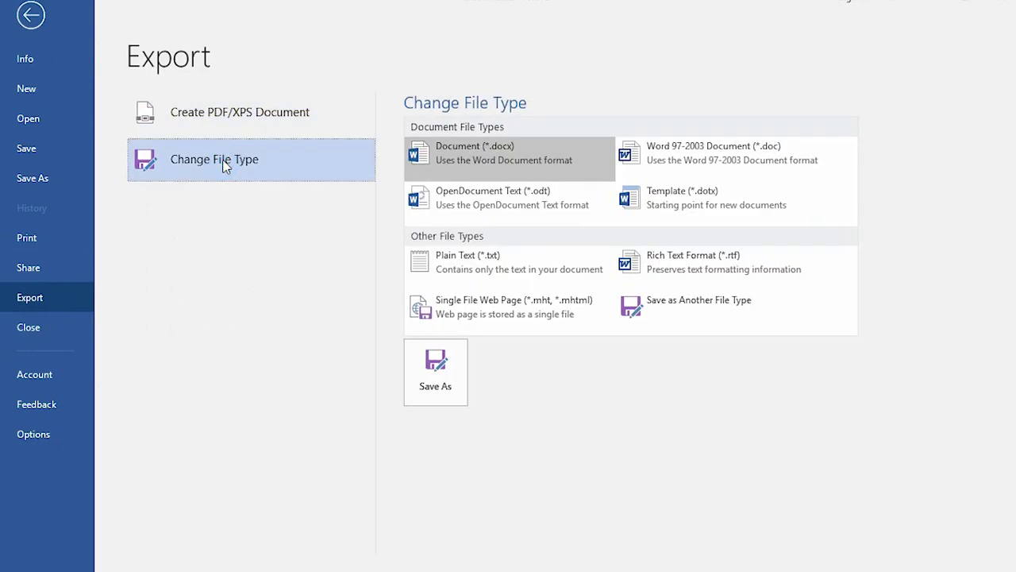
{"action": "left_click", "coordinate": [31, 10]}
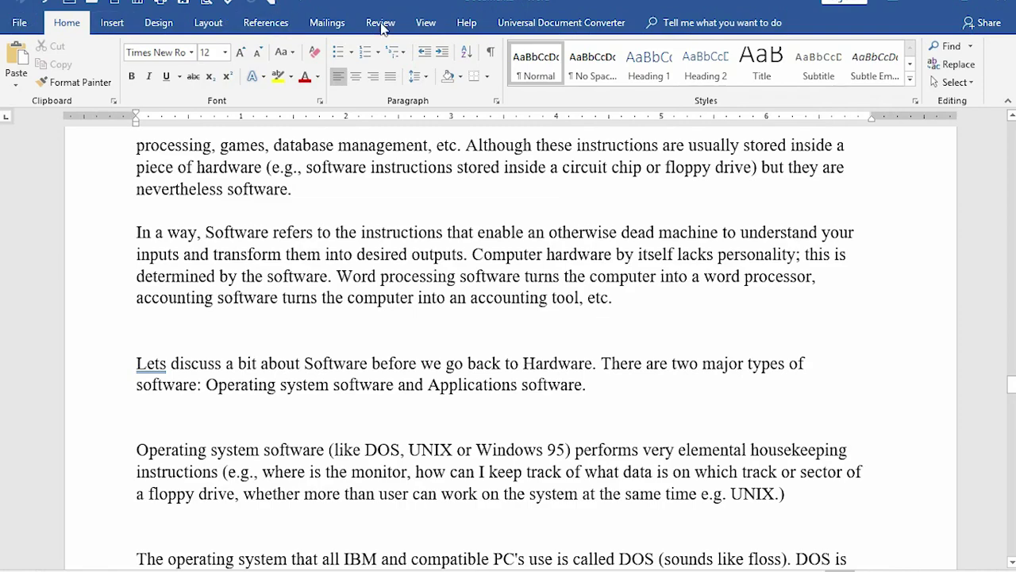
Save the document to the Desktop as the Word Document COMPUTER APPRECIATION LESON 1.docx
{"action": "left_click", "coordinate": [19, 22]}
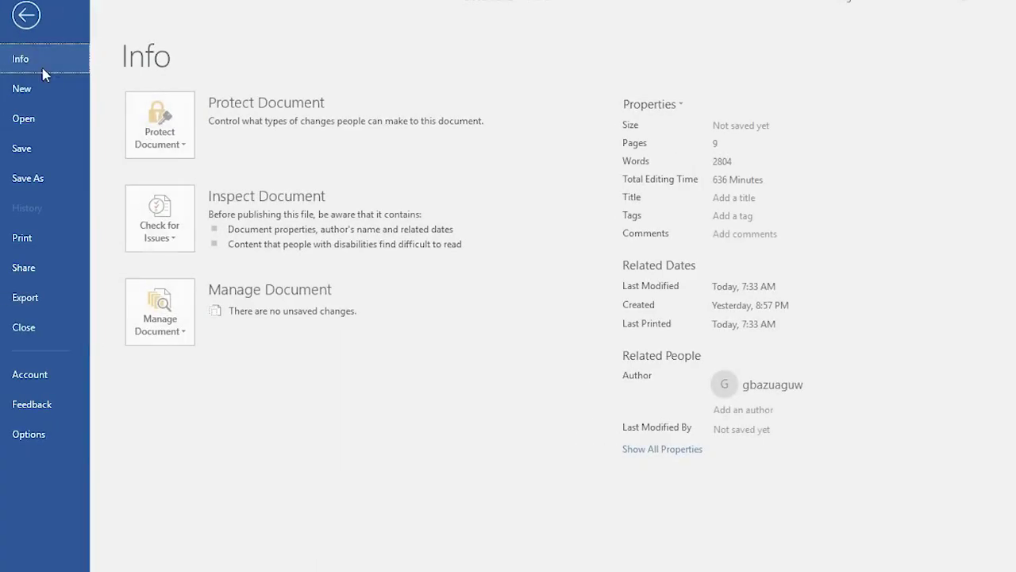
{"action": "left_click", "coordinate": [49, 173]}
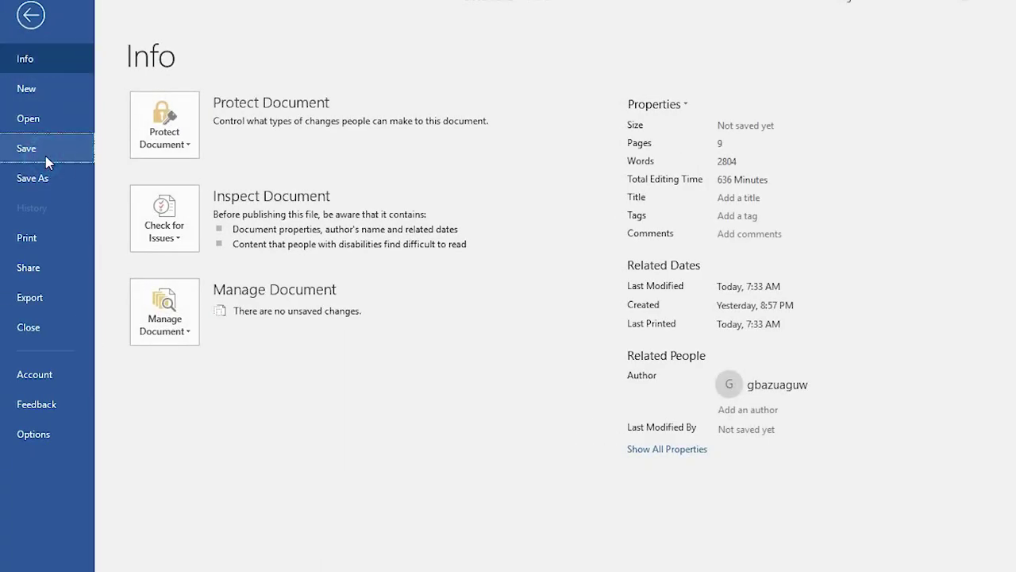
{"action": "left_click", "coordinate": [447, 260]}
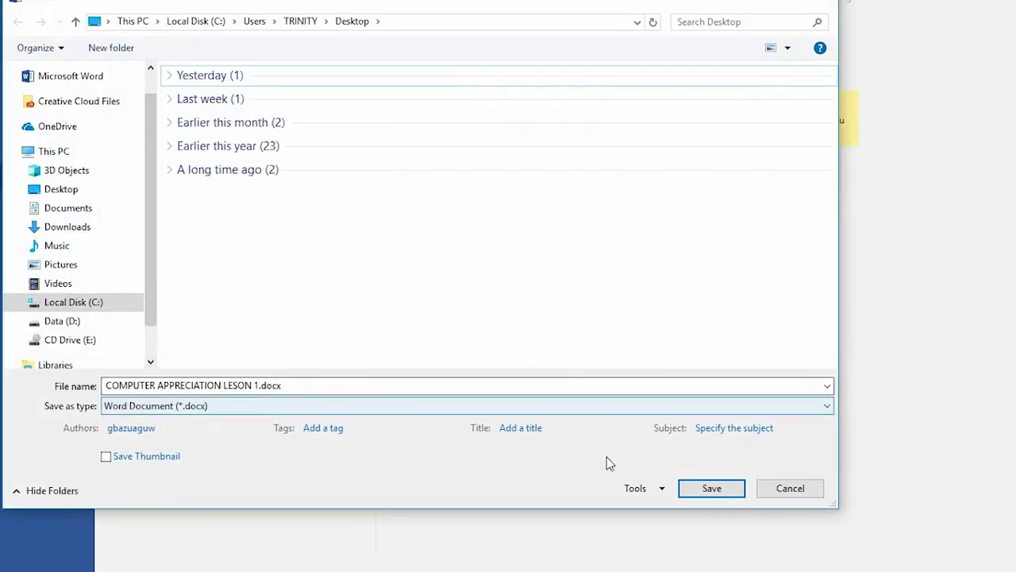
{"action": "left_click", "coordinate": [703, 493]}
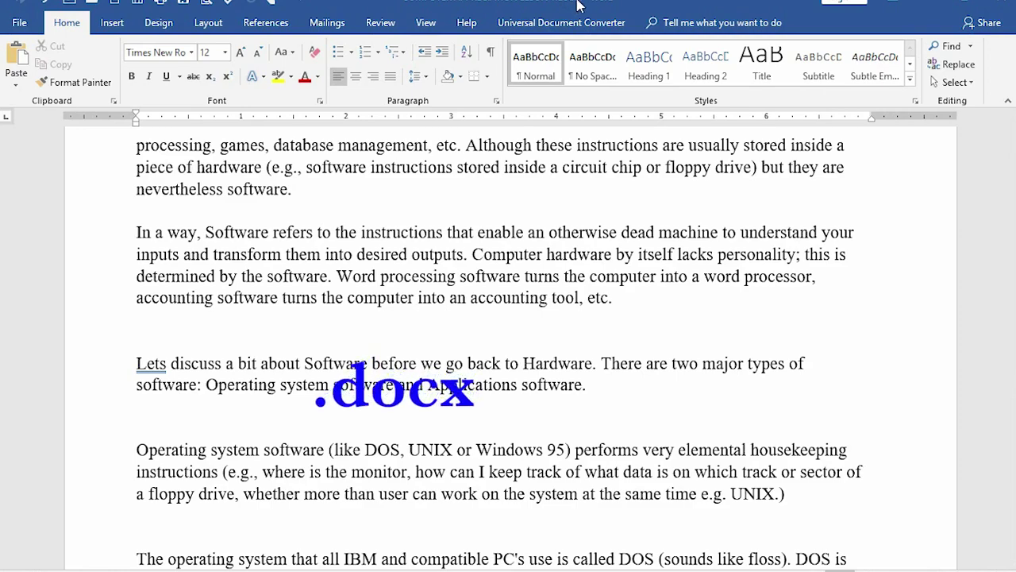
Export the document to the Desktop as the Plain Text file COMPUTER APPRECIATION LESON 1.txt, using Windows (Default) text encoding
{"action": "left_click", "coordinate": [21, 24]}
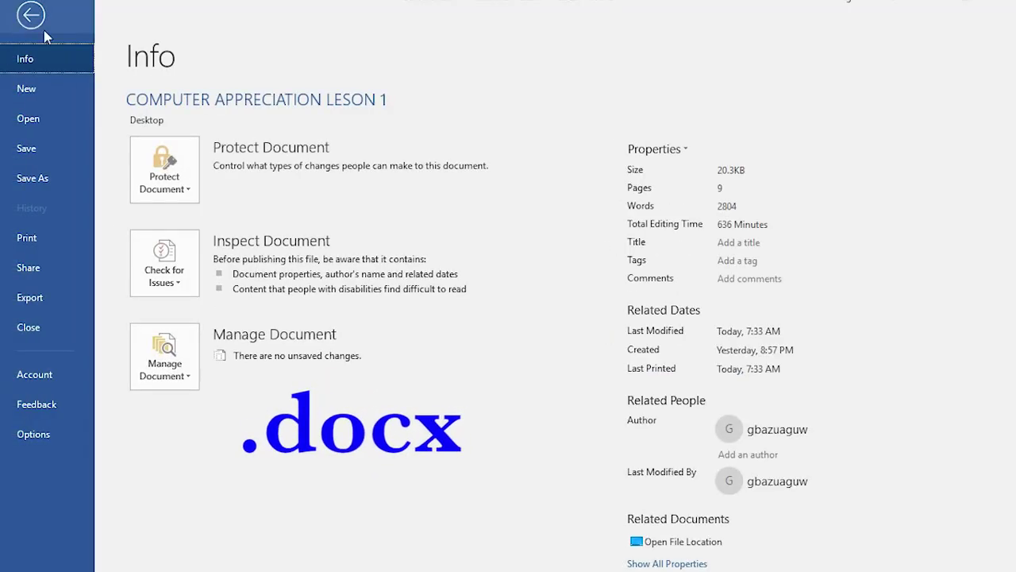
{"action": "left_click", "coordinate": [32, 296]}
{"action": "left_click", "coordinate": [225, 155]}
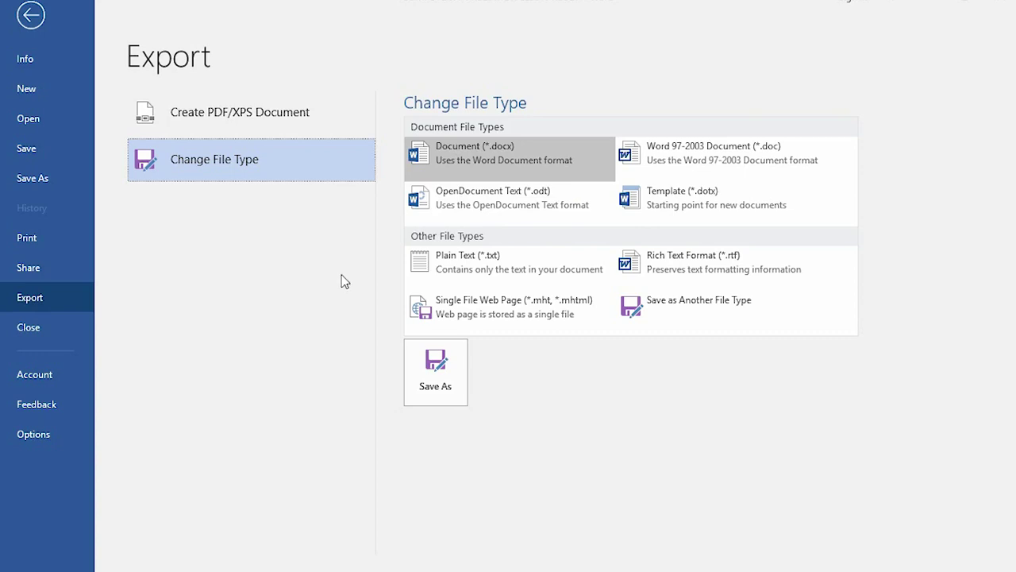
{"action": "left_click", "coordinate": [460, 275]}
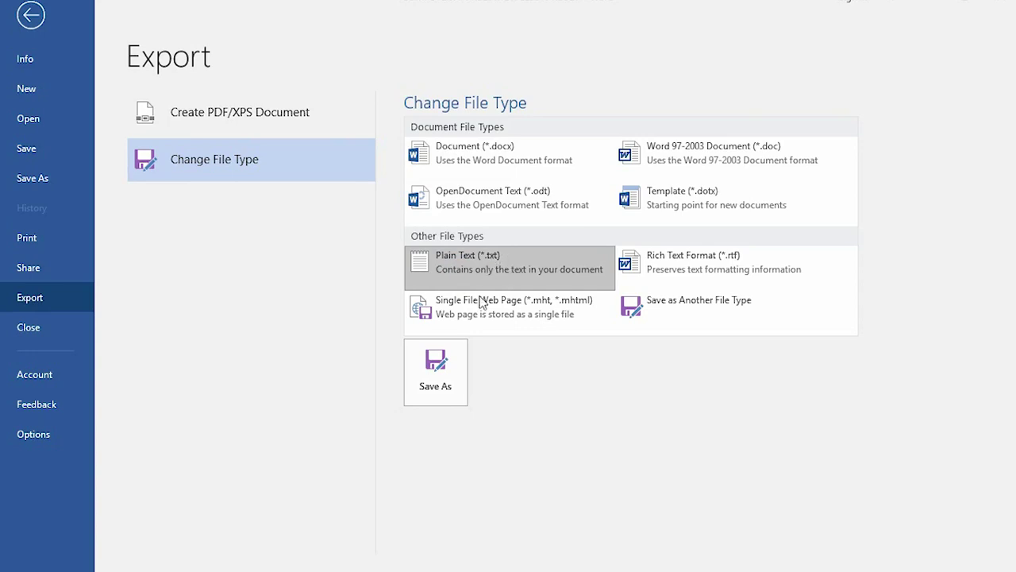
{"action": "left_click", "coordinate": [443, 385]}
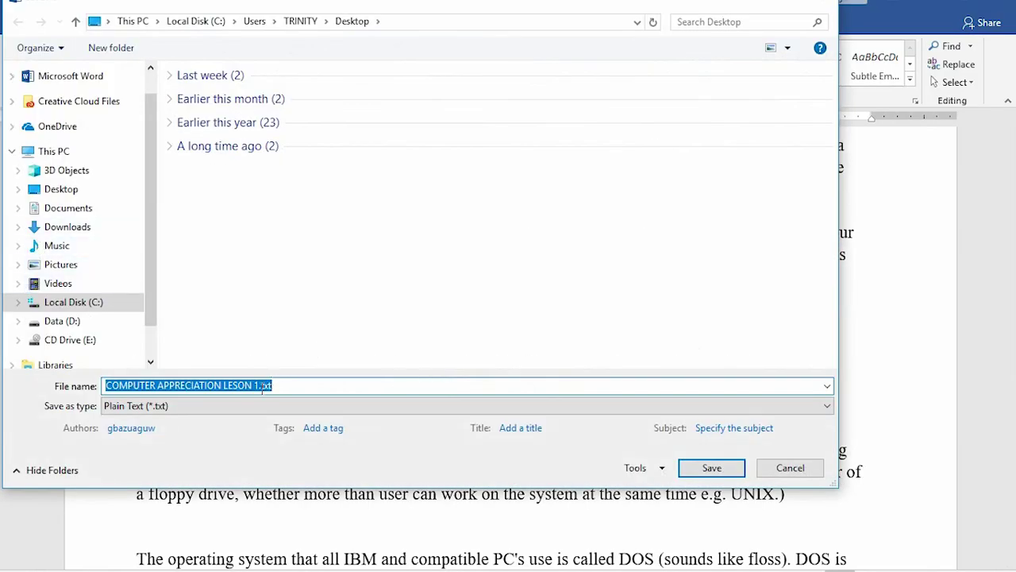
{"action": "left_click", "coordinate": [709, 468]}
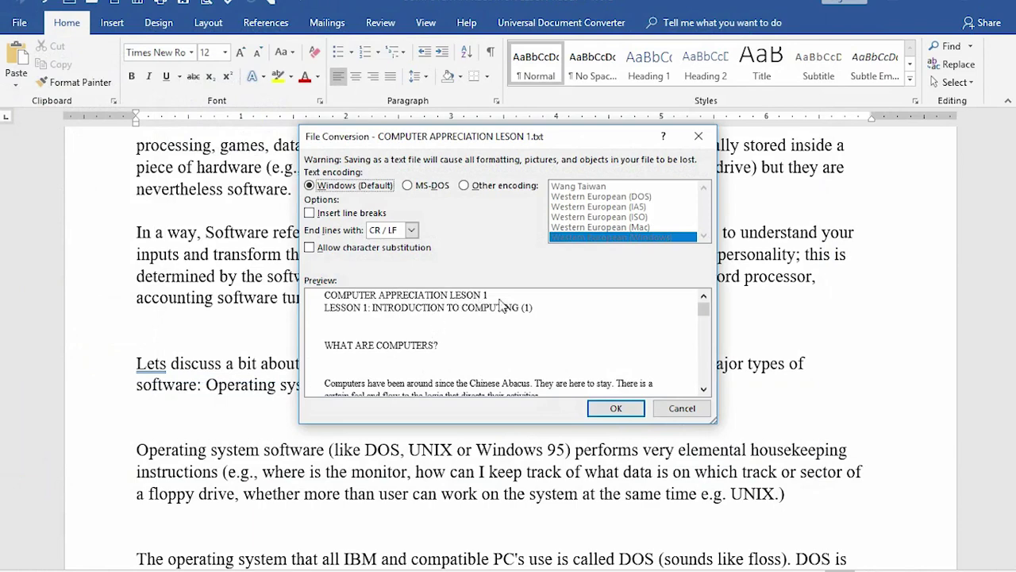
{"action": "left_click", "coordinate": [615, 406]}
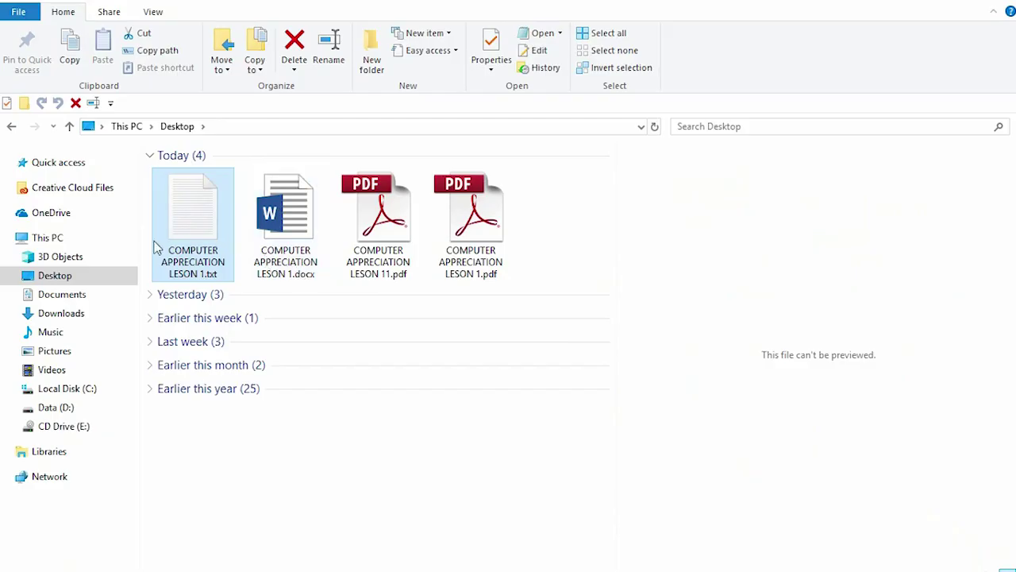
Open COMPUTER APPRECIATION LESON 1.txt from the Desktop in a maximized window, read through to its end, and return to the Word document
{"action": "right_click", "coordinate": [194, 194]}
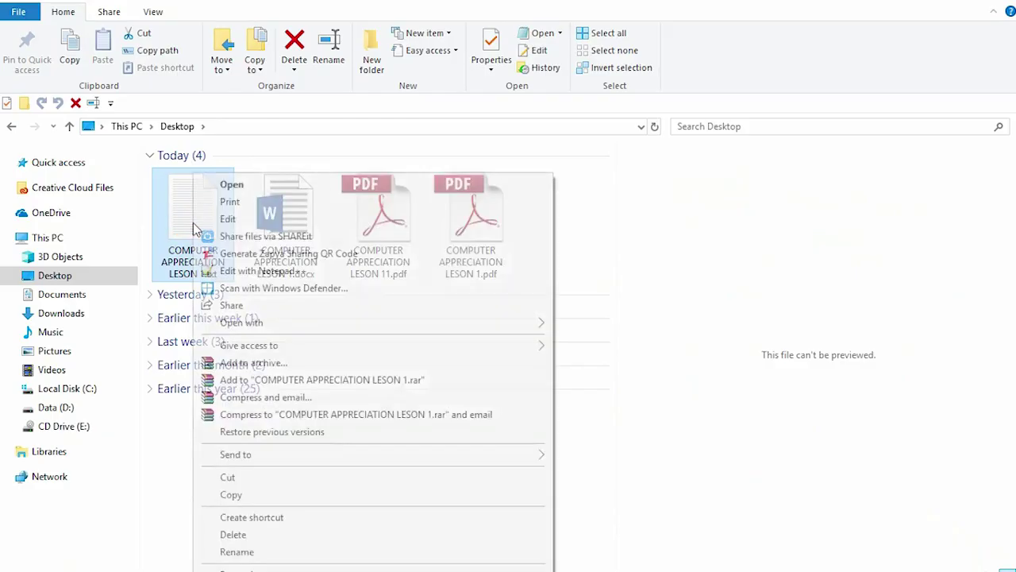
{"action": "left_click", "coordinate": [252, 186]}
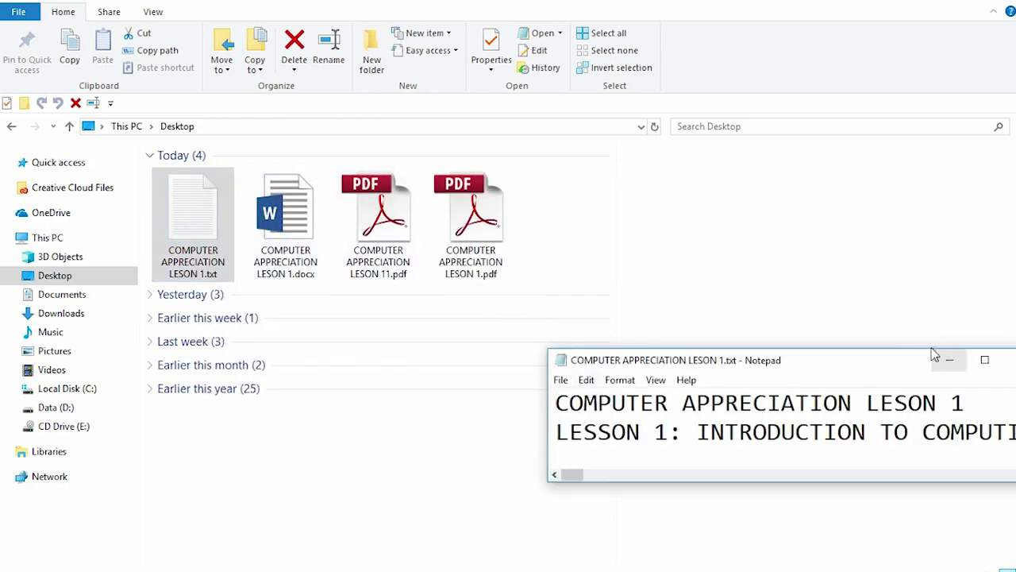
{"action": "left_click_drag", "start_coordinate": [839, 358], "coordinate": [593, 238]}
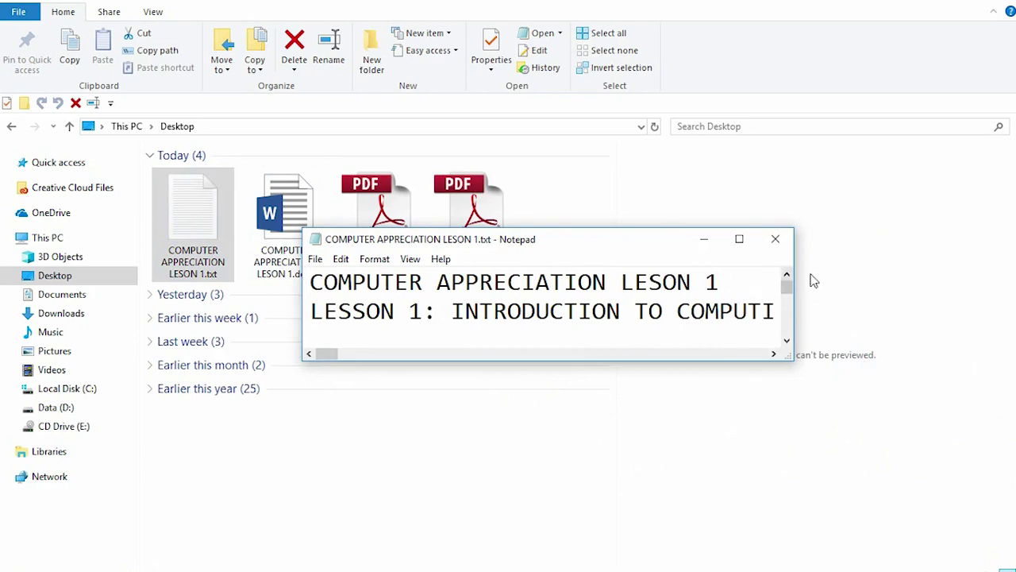
{"action": "left_click", "coordinate": [740, 240]}
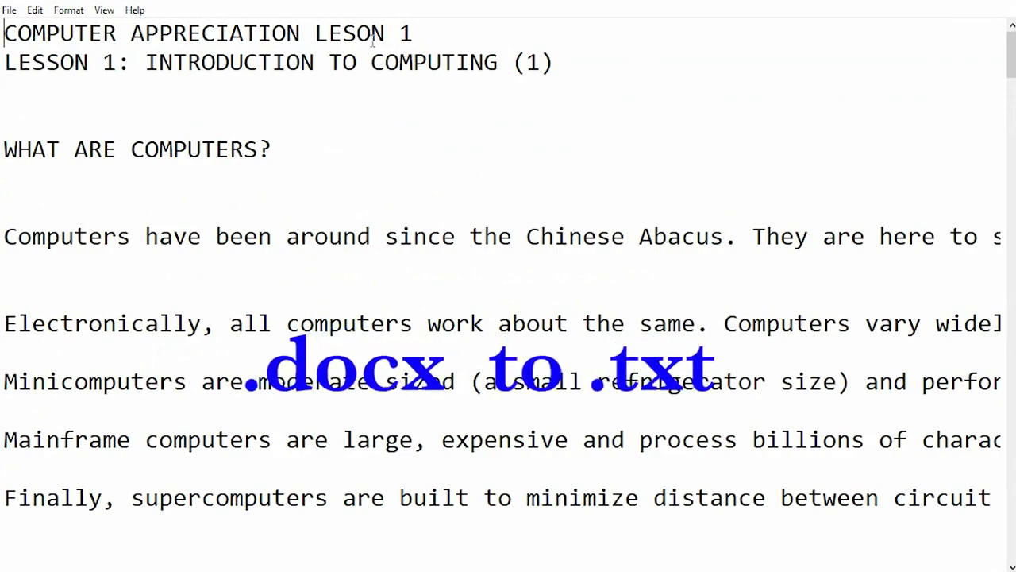
{"action": "scroll", "coordinate": [386, 111], "scroll_direction": "down", "scroll_amount": 15}
{"action": "scroll", "coordinate": [386, 117], "scroll_direction": "down", "scroll_amount": 20}
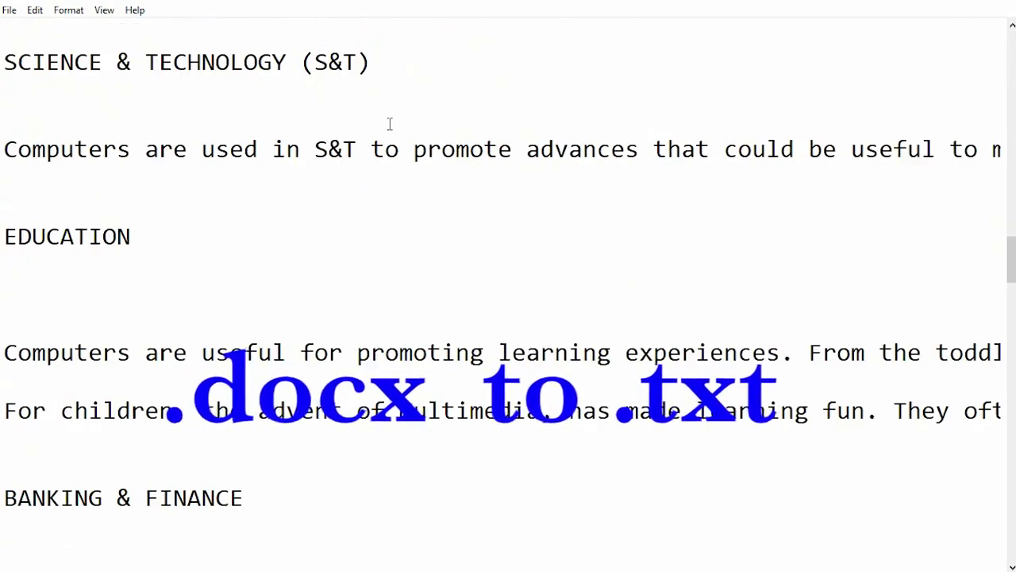
{"action": "scroll", "coordinate": [418, 152], "scroll_direction": "down", "scroll_amount": 6}
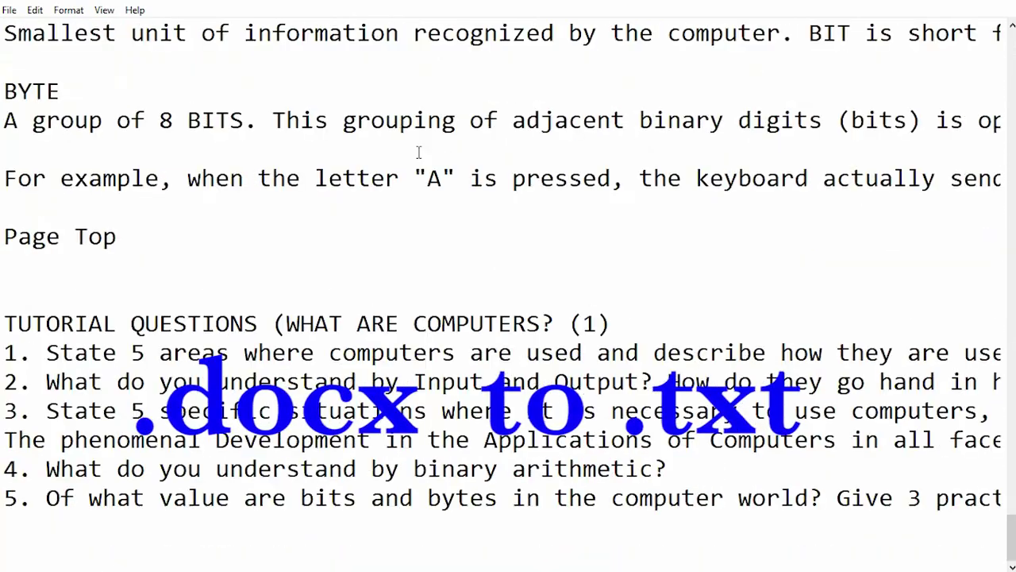
{"action": "left_click", "coordinate": [945, 2]}
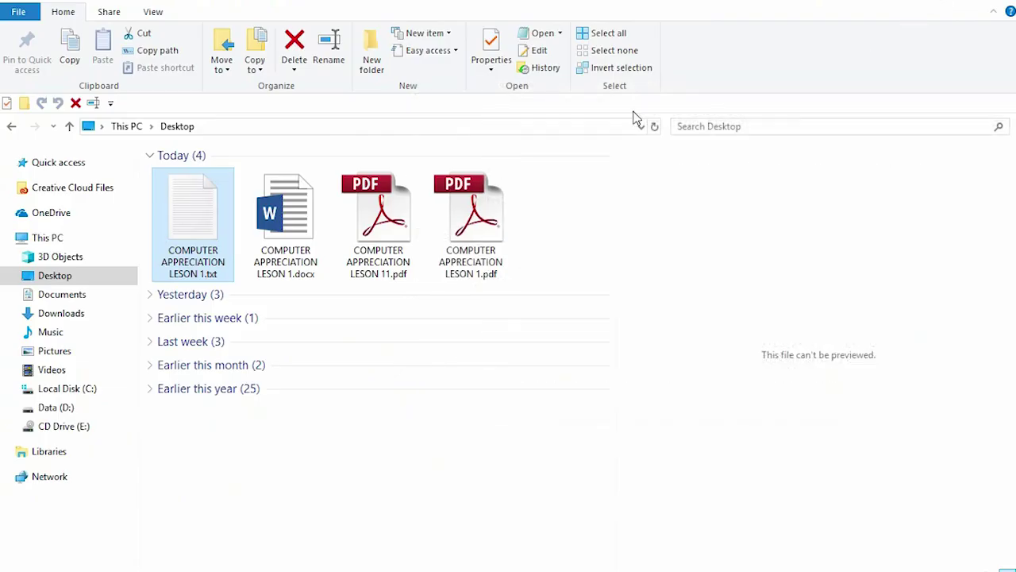
{"action": "left_click", "coordinate": [925, 1]}
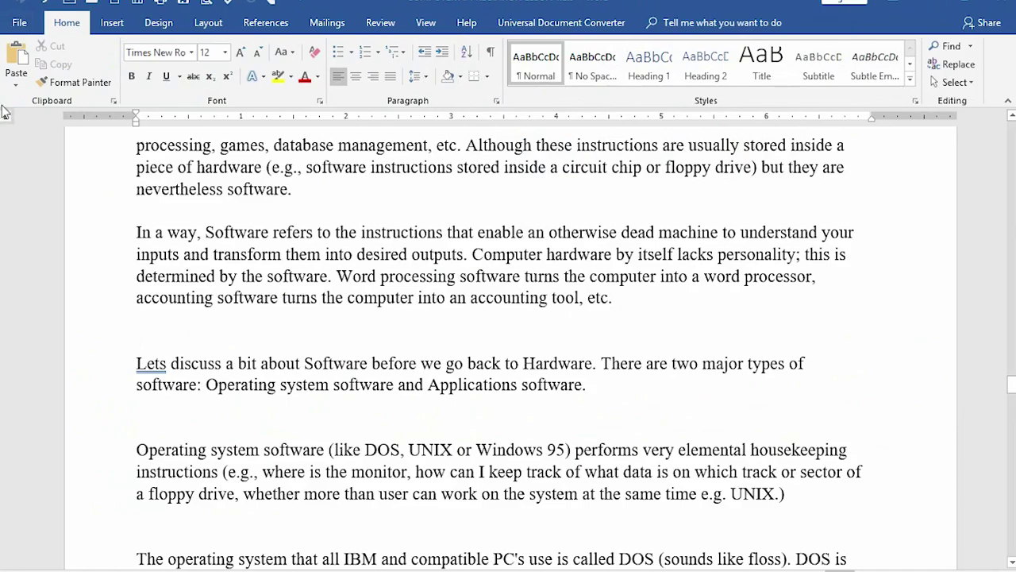
Review the file types the document can be exported to, and return to the document's SOFTWARE section without exporting
{"action": "left_click", "coordinate": [22, 24]}
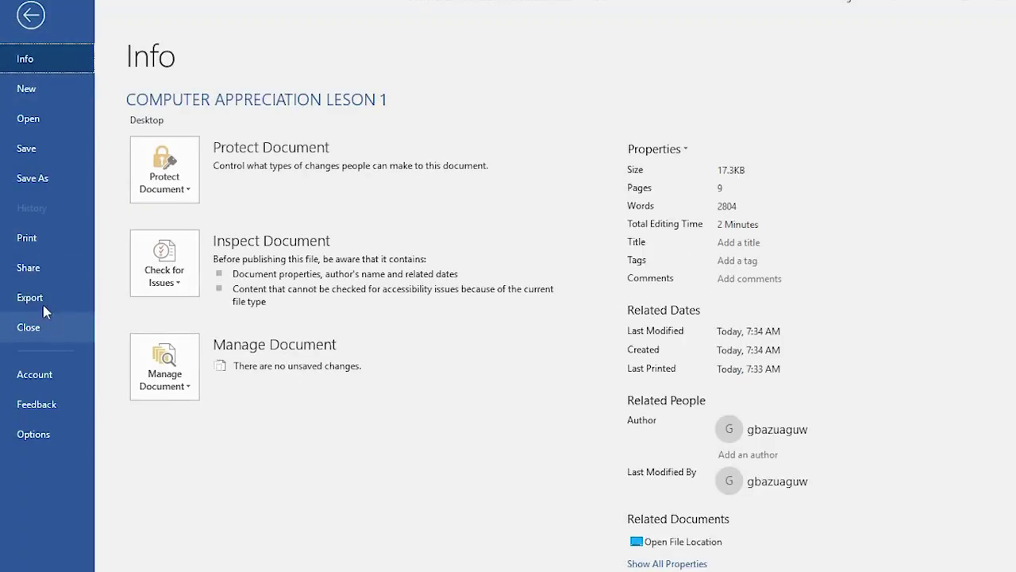
{"action": "left_click", "coordinate": [39, 297]}
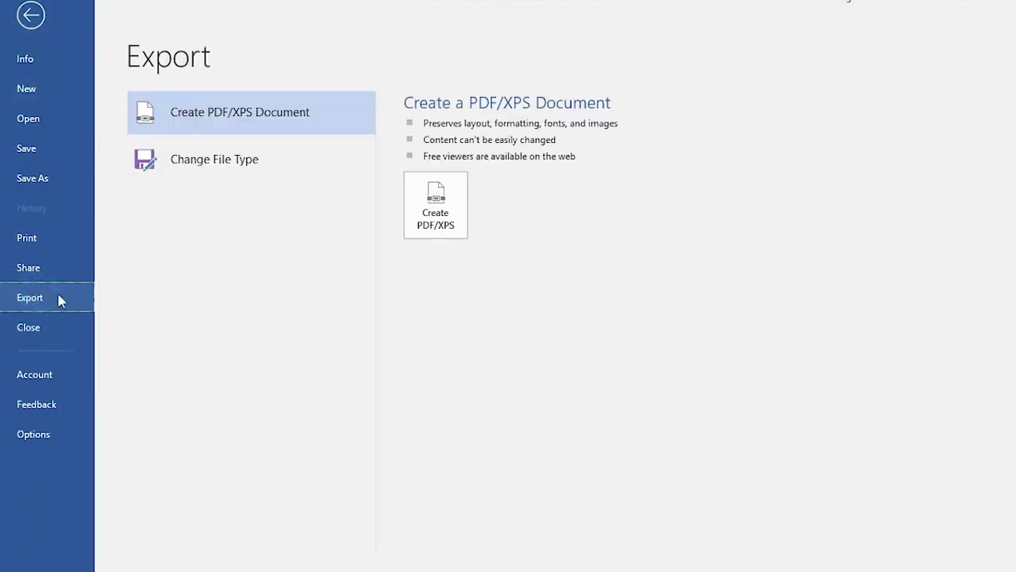
{"action": "left_click", "coordinate": [187, 155]}
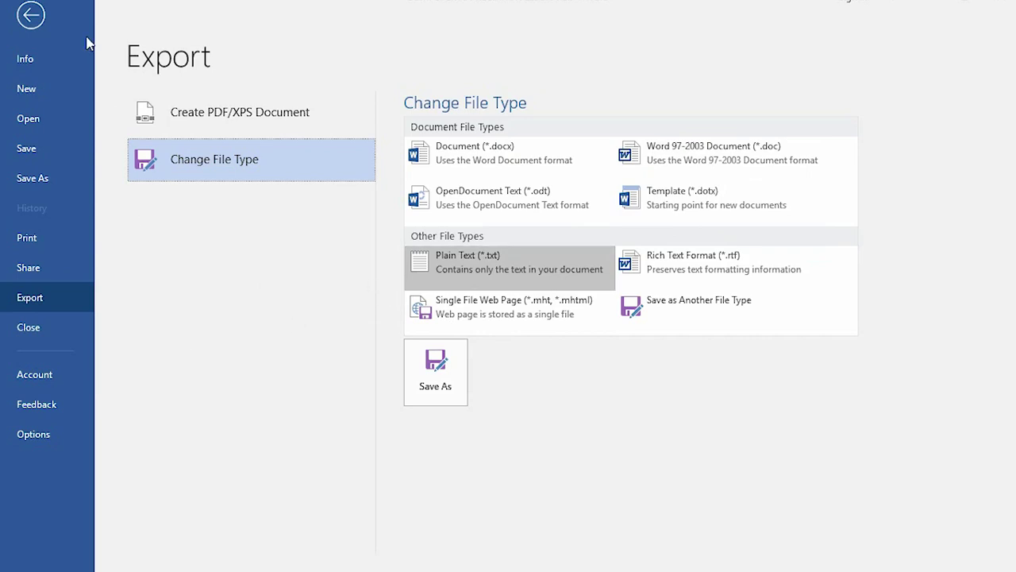
{"action": "left_click", "coordinate": [59, 32]}
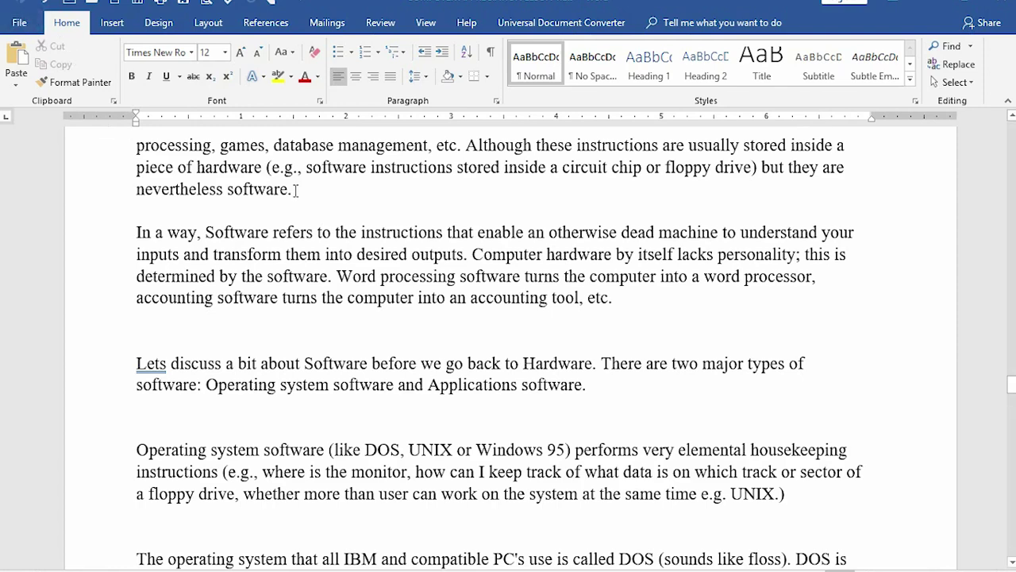
{"action": "scroll", "coordinate": [295, 191], "scroll_direction": "up", "scroll_amount": 5}
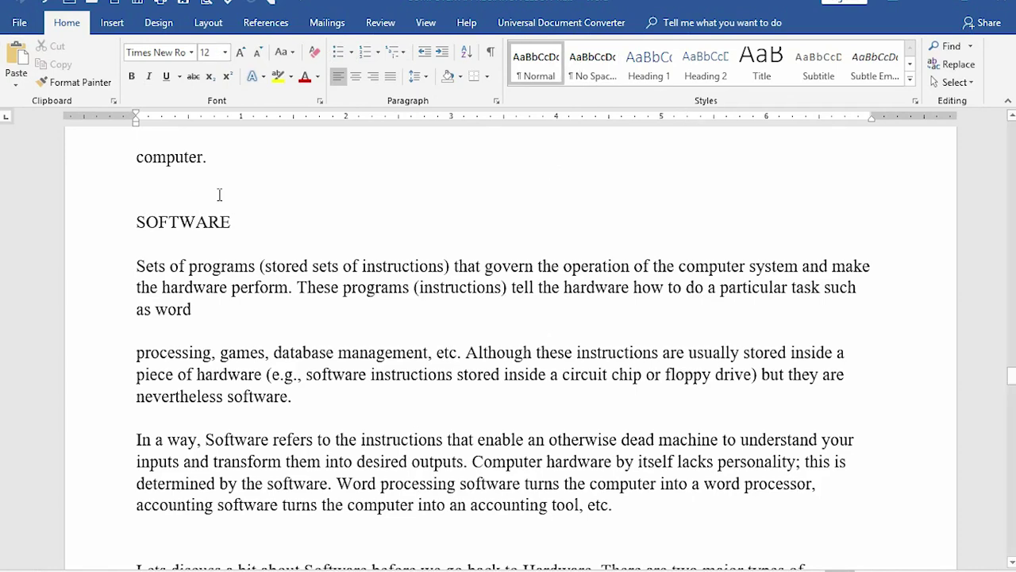
Insert the built-in Facet cover page, and check its placeholders and the page that follows it
{"action": "left_click", "coordinate": [112, 24]}
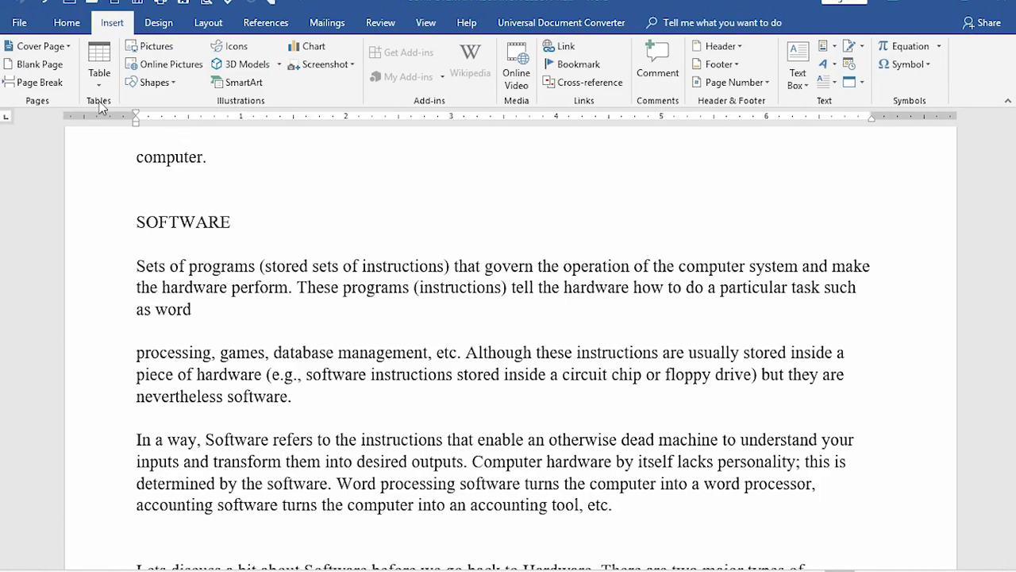
{"action": "left_click", "coordinate": [65, 47]}
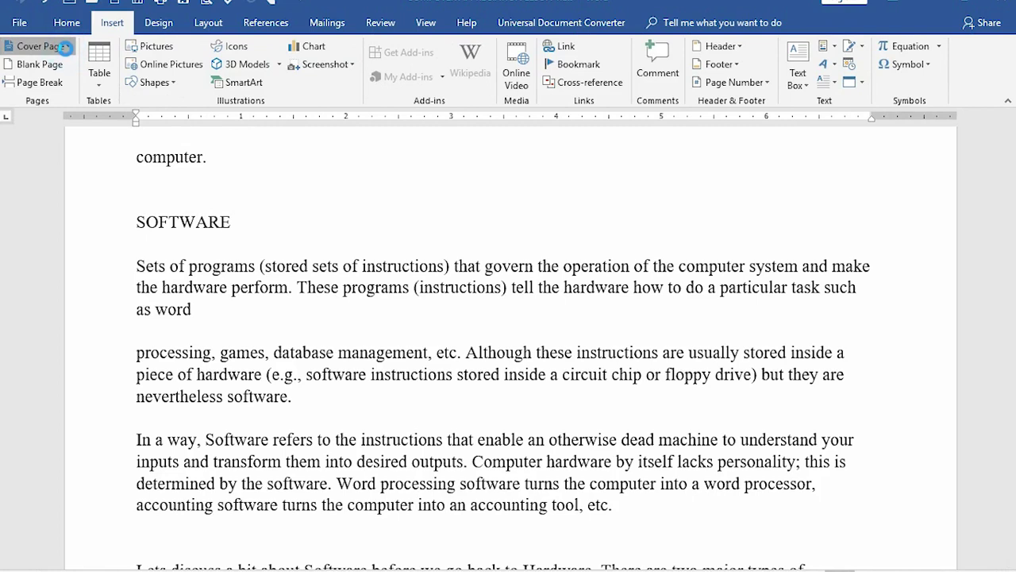
{"action": "left_click", "coordinate": [65, 47]}
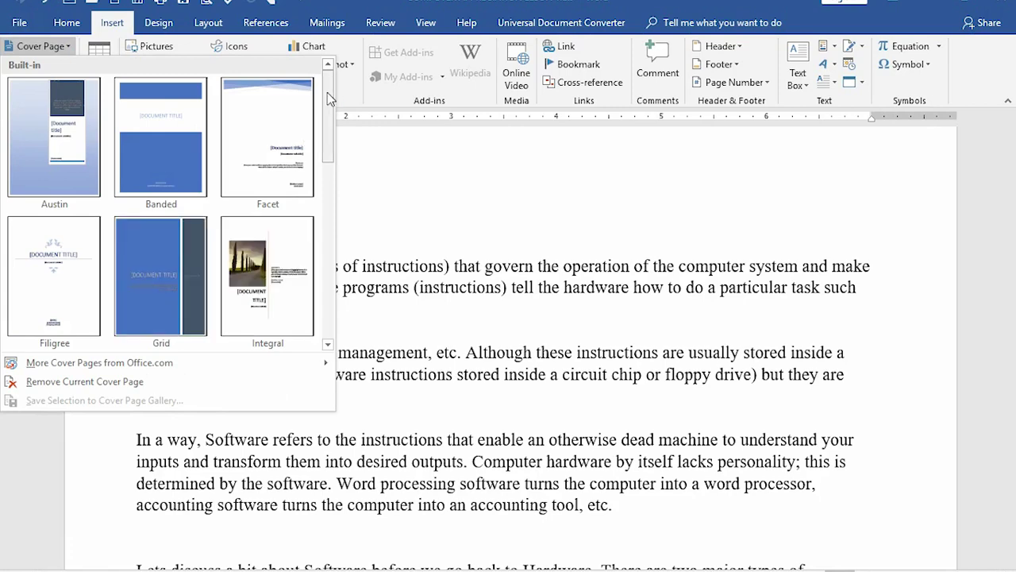
{"action": "left_click_drag", "start_coordinate": [327, 92], "coordinate": [324, 304]}
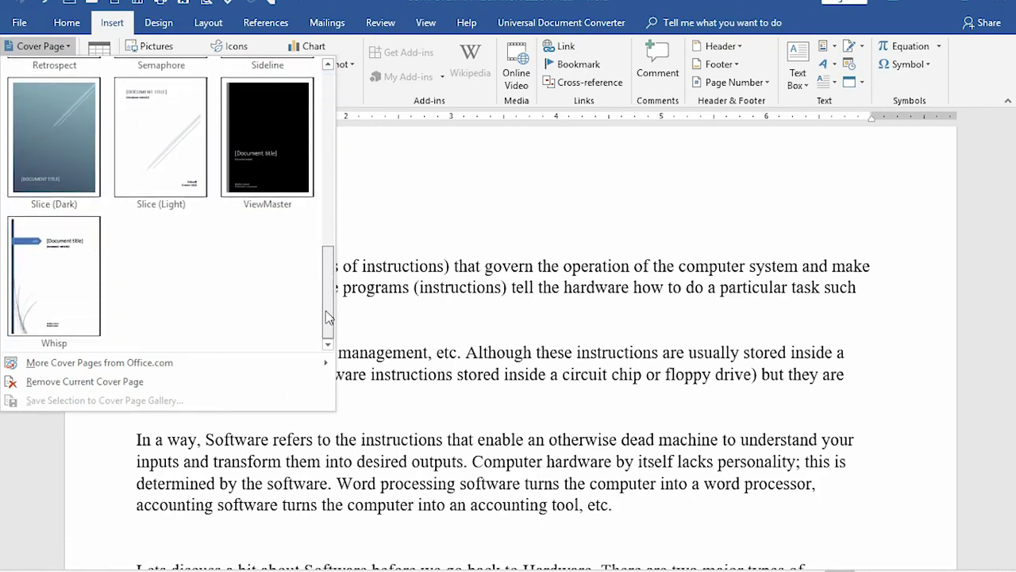
{"action": "left_click", "coordinate": [326, 317]}
{"action": "left_click_drag", "start_coordinate": [326, 312], "coordinate": [332, 120]}
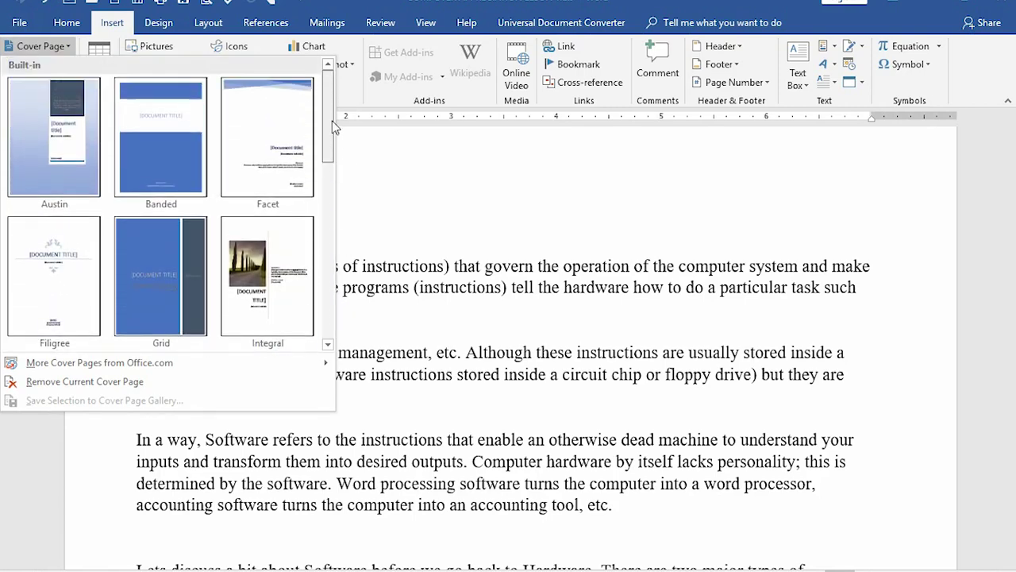
{"action": "left_click", "coordinate": [270, 138]}
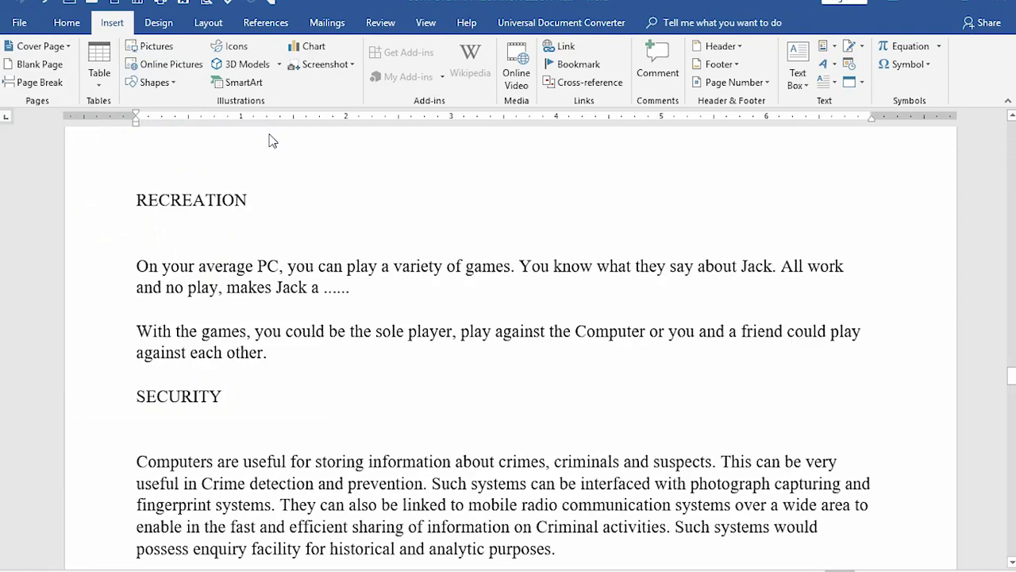
{"action": "scroll", "coordinate": [731, 182], "scroll_direction": "up", "scroll_amount": 1}
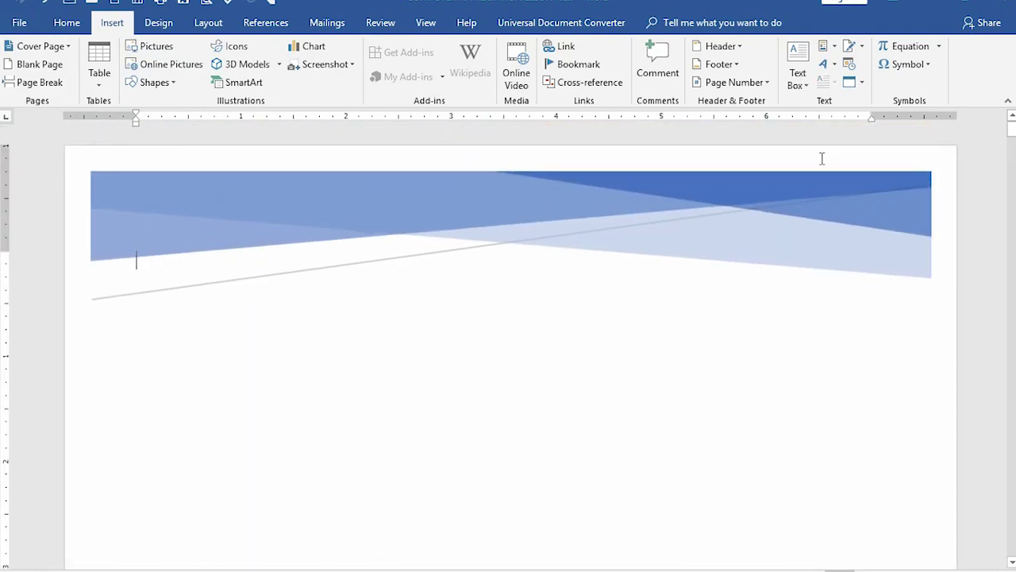
{"action": "scroll", "coordinate": [699, 294], "scroll_direction": "down", "scroll_amount": 8}
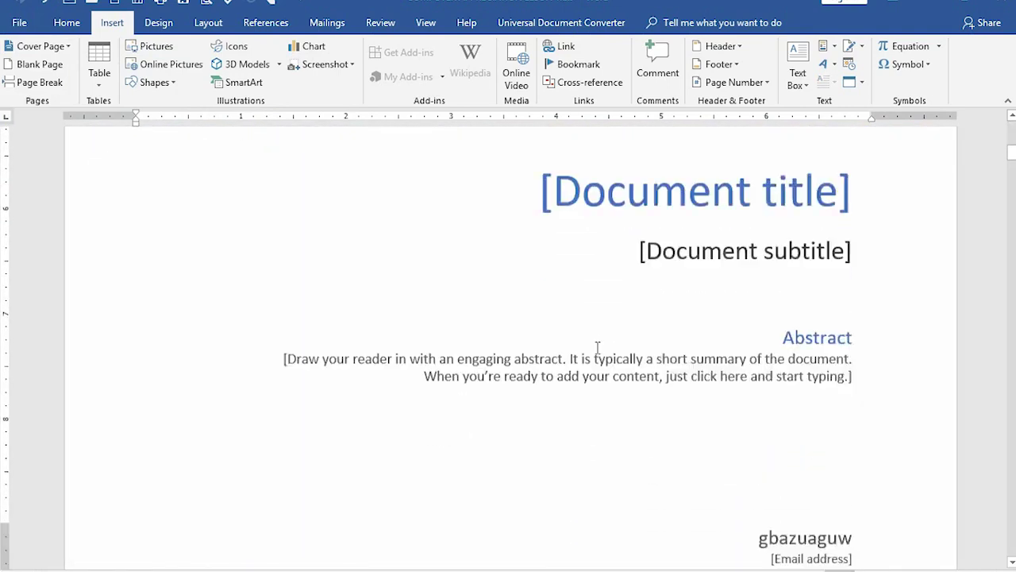
{"action": "scroll", "coordinate": [598, 347], "scroll_direction": "down", "scroll_amount": 15}
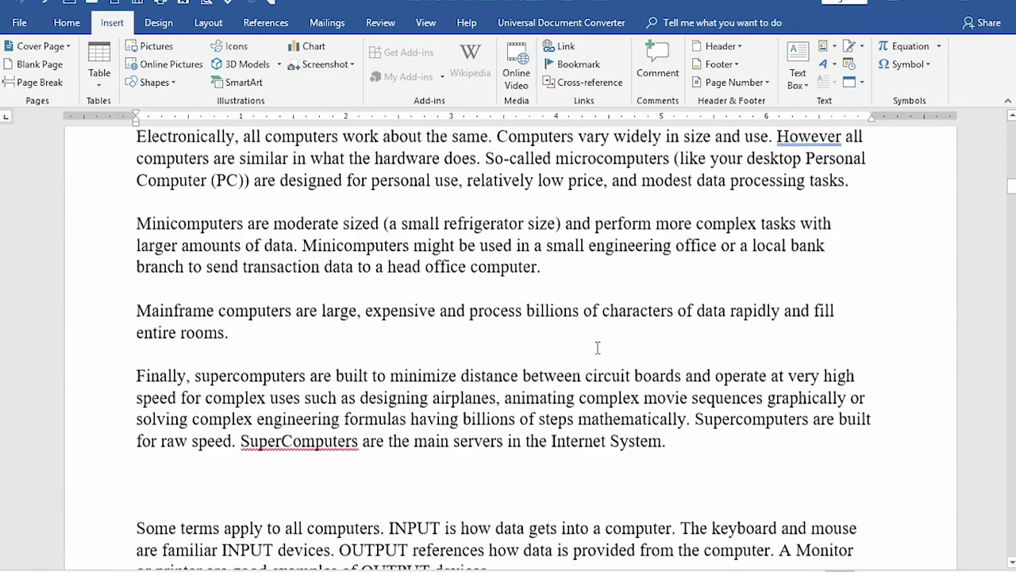
{"action": "scroll", "coordinate": [598, 347], "scroll_direction": "up", "scroll_amount": 15}
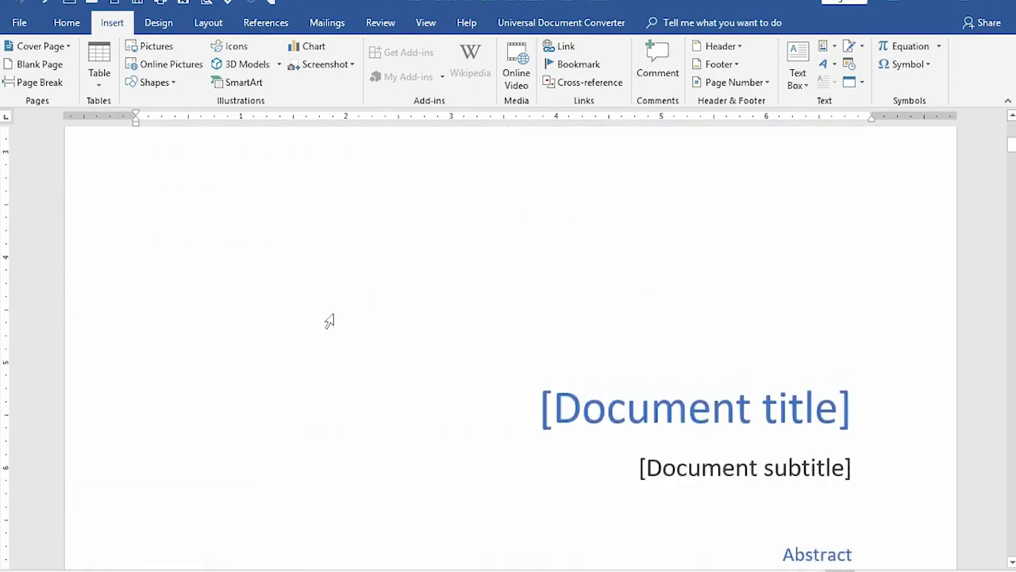
{"action": "scroll", "coordinate": [329, 321], "scroll_direction": "up", "scroll_amount": 3}
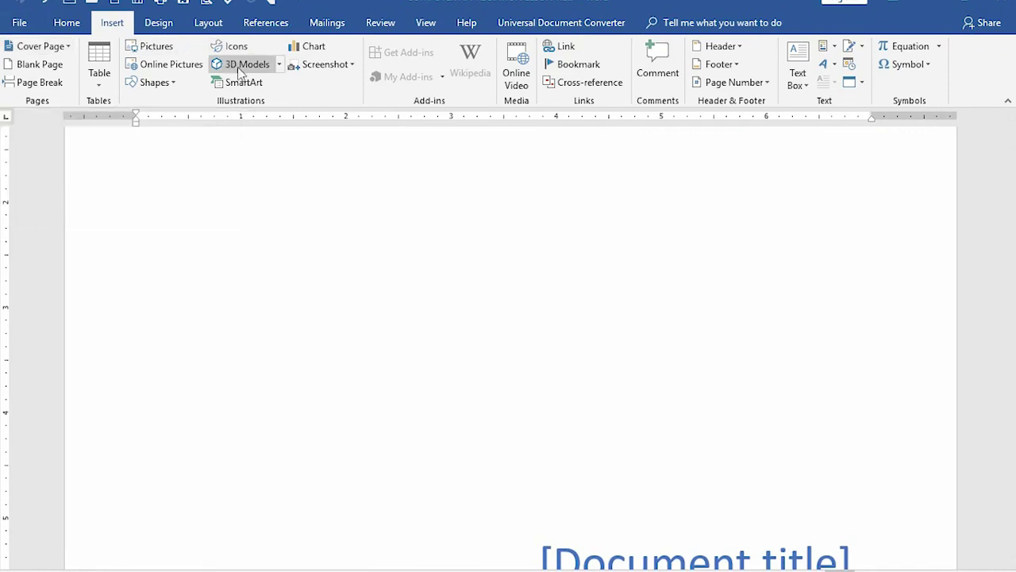
Check the 3D model sources and preview chart types including Waterfall, Treemap, Radar, Surface, Map and Scatter, without inserting anything
{"action": "left_click", "coordinate": [280, 64]}
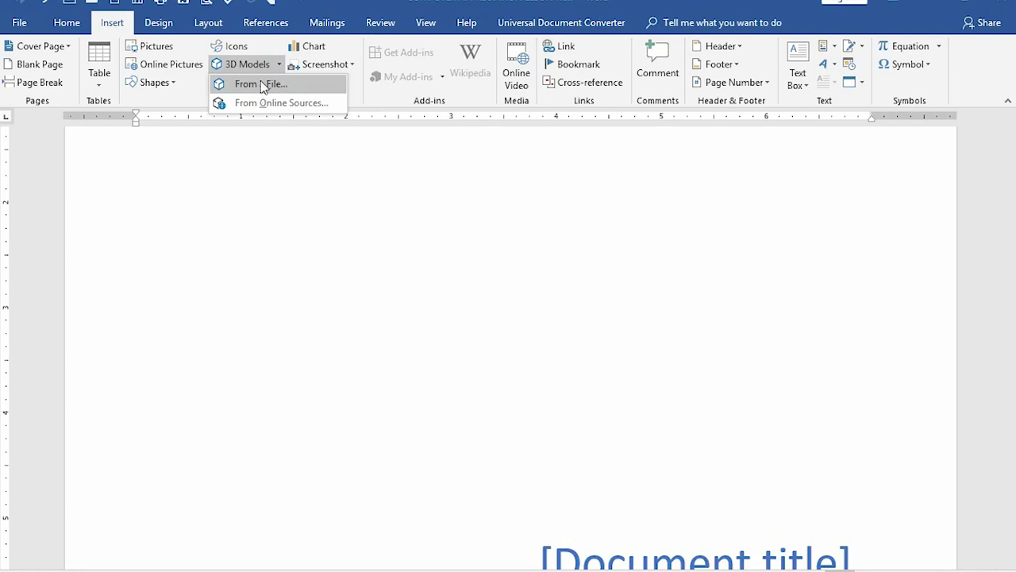
{"action": "left_click", "coordinate": [248, 184]}
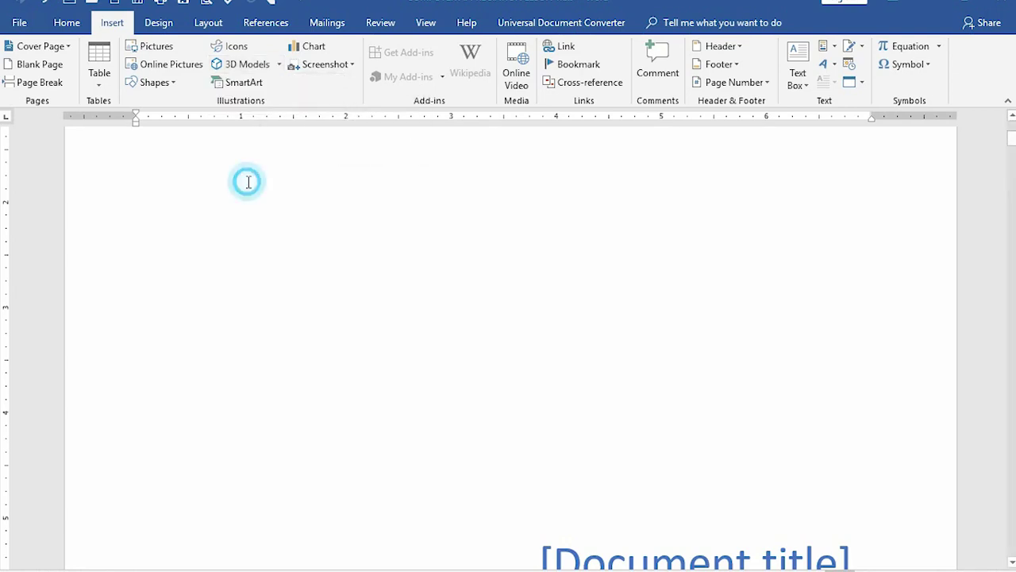
{"action": "left_click", "coordinate": [322, 49]}
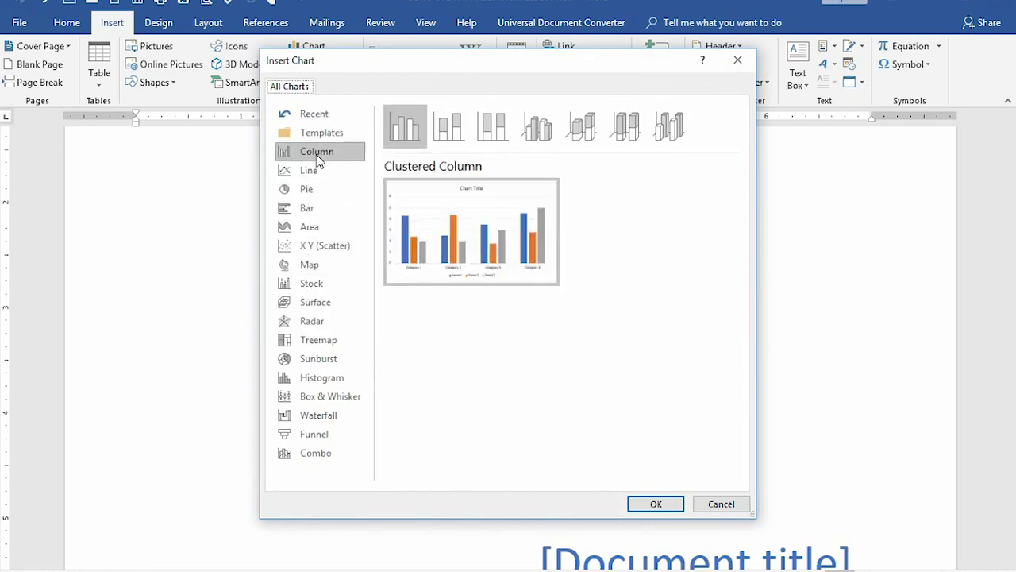
{"action": "left_click", "coordinate": [318, 417]}
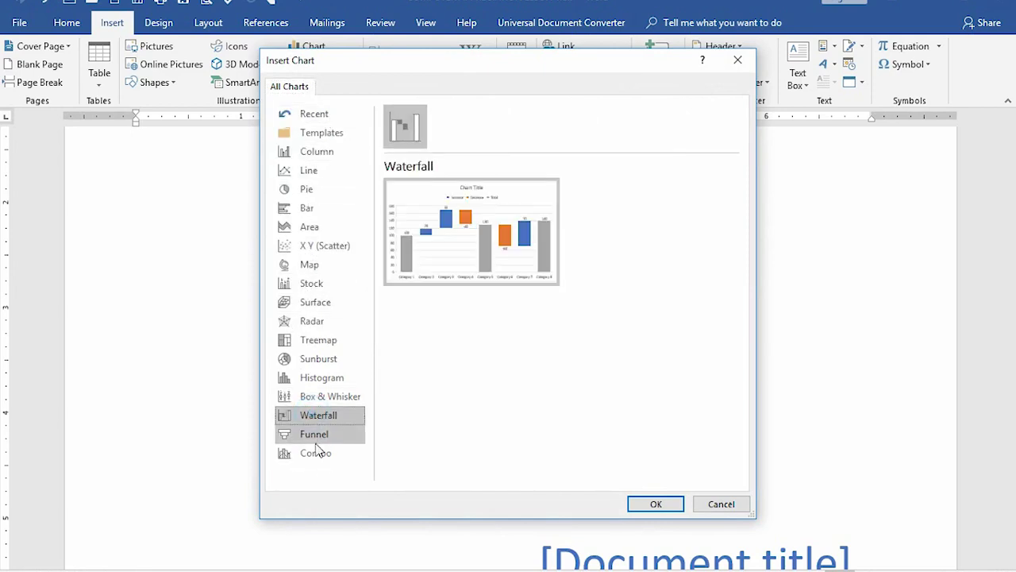
{"action": "left_click", "coordinate": [306, 342]}
{"action": "left_click", "coordinate": [308, 321]}
{"action": "left_click", "coordinate": [318, 340]}
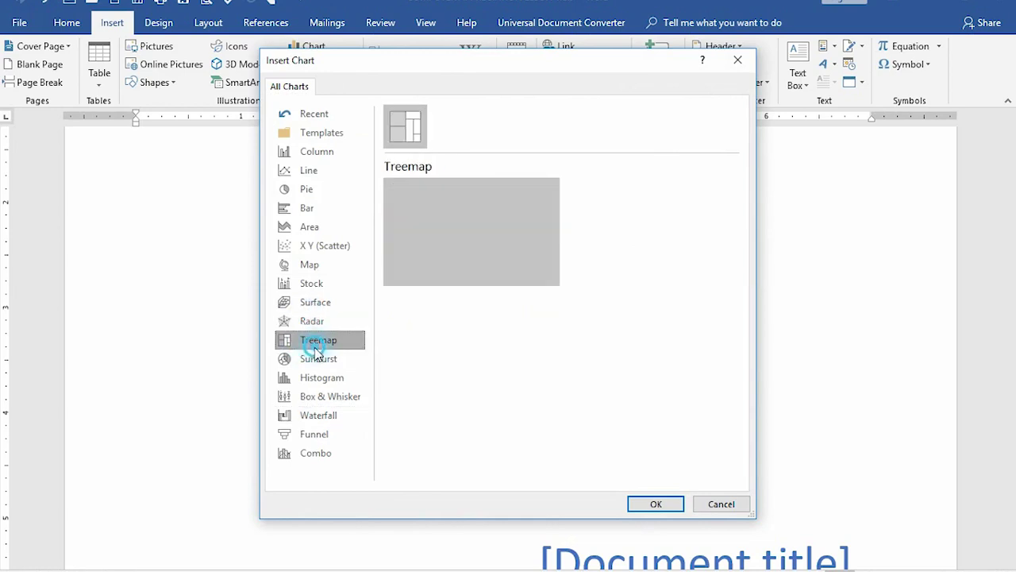
{"action": "mouse_move", "coordinate": [416, 262]}
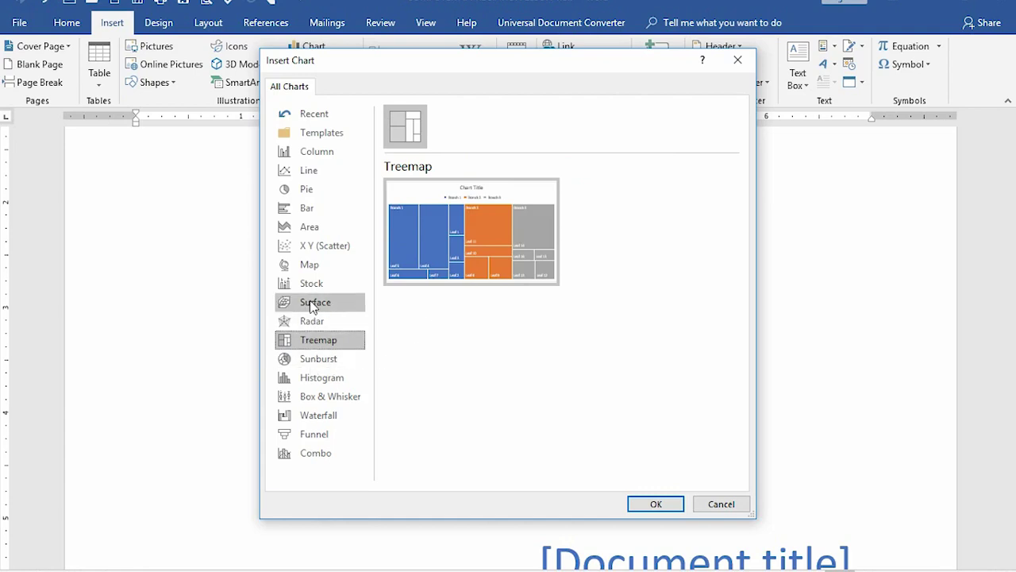
{"action": "left_click", "coordinate": [316, 327]}
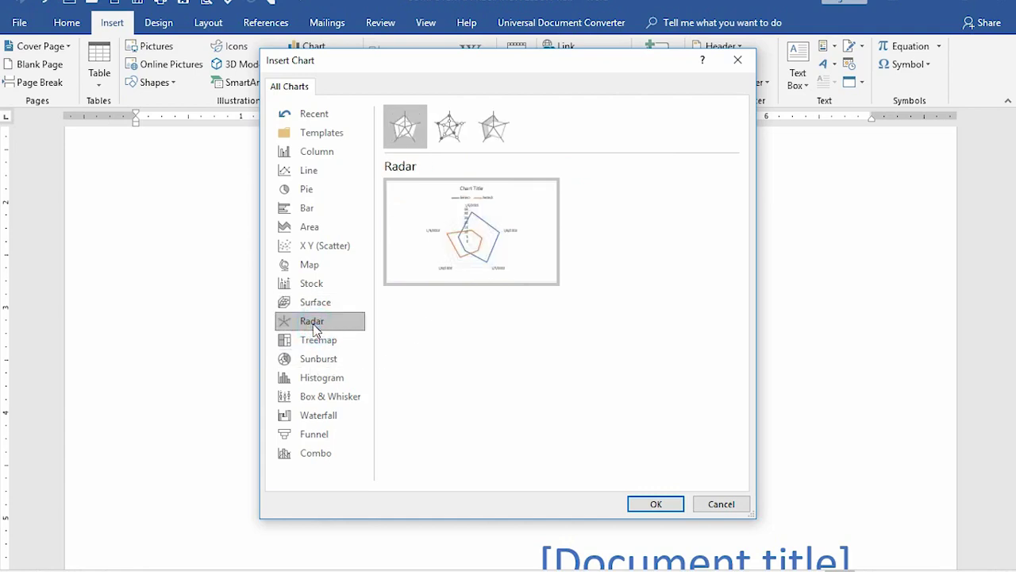
{"action": "left_click", "coordinate": [322, 308]}
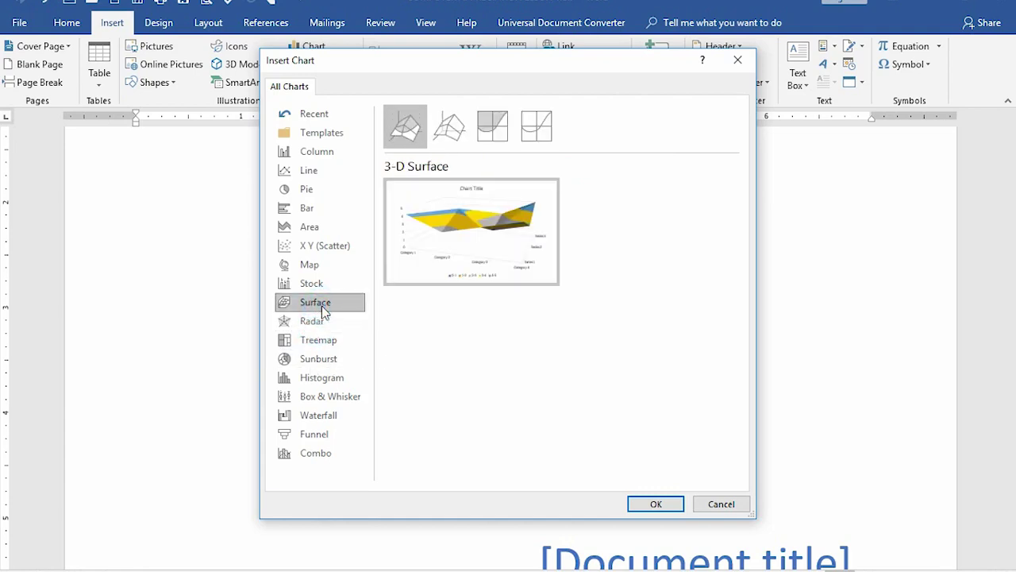
{"action": "left_click", "coordinate": [308, 267]}
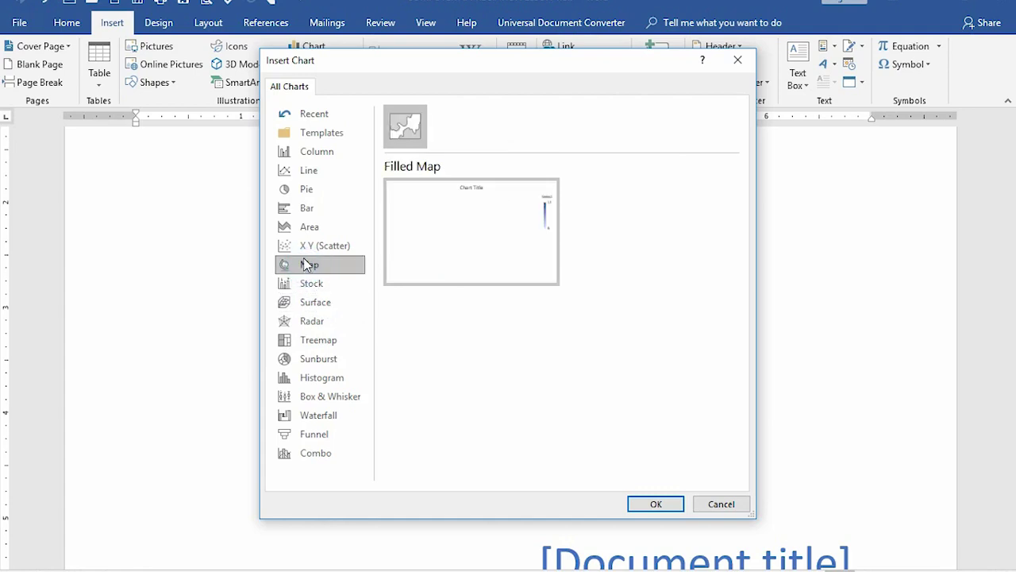
{"action": "left_click", "coordinate": [307, 244]}
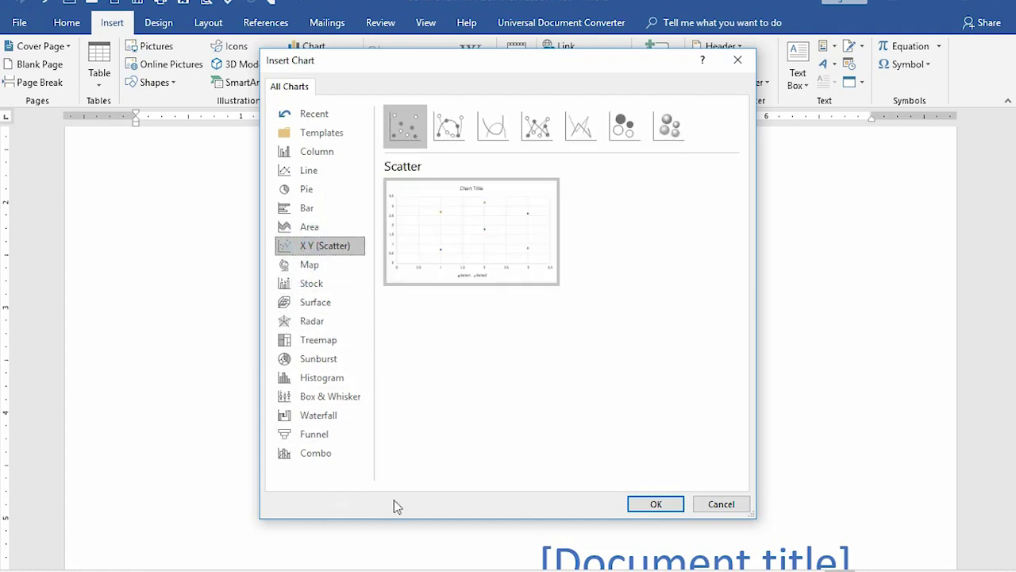
{"action": "left_click", "coordinate": [717, 501]}
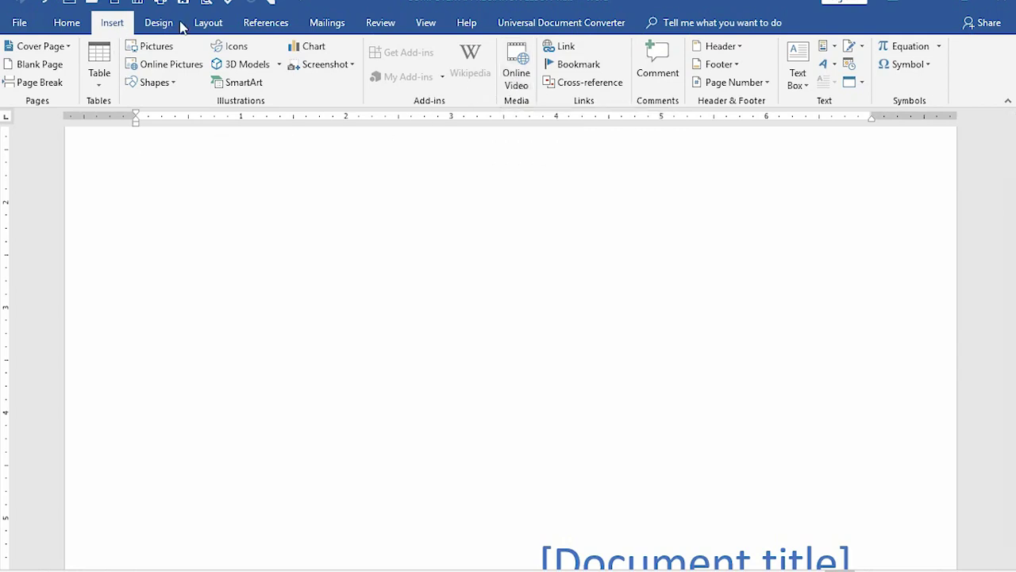
Review the available design, layout, references, review and view commands, placing the cursor in the first paragraph under WHAT ARE COMPUTERS?
{"action": "left_click", "coordinate": [149, 26]}
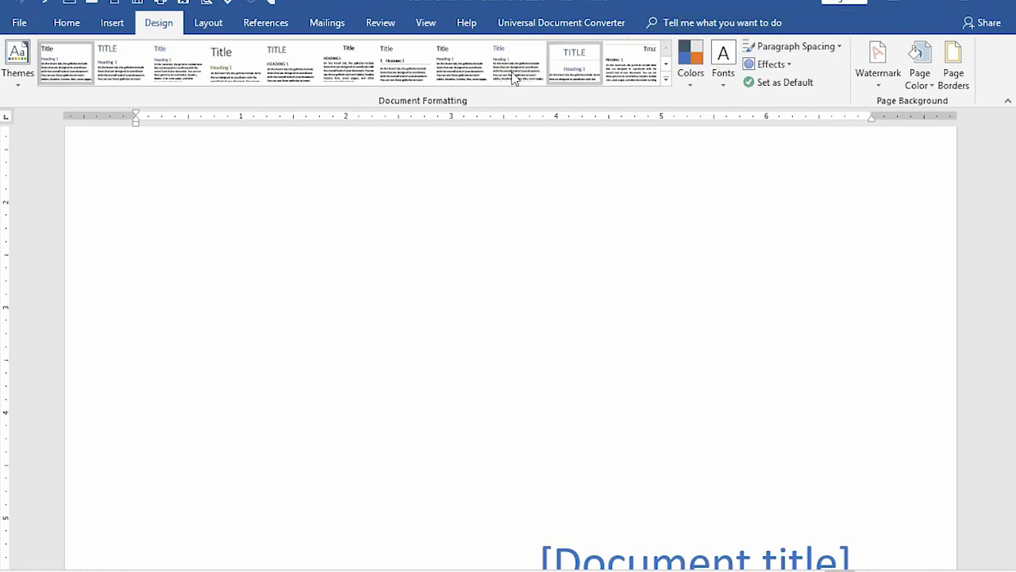
{"action": "left_click", "coordinate": [207, 24]}
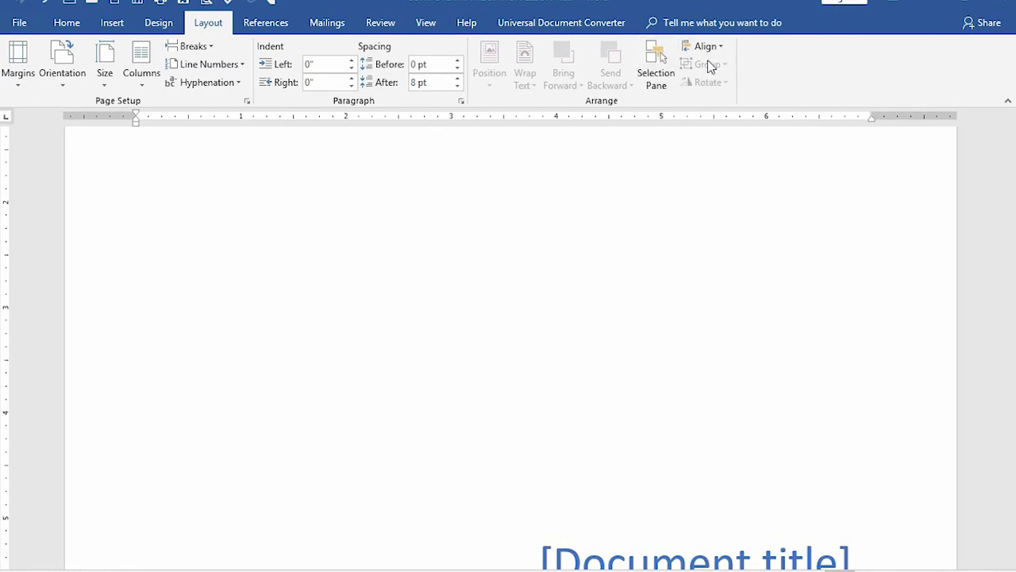
{"action": "scroll", "coordinate": [374, 281], "scroll_direction": "down", "scroll_amount": 15}
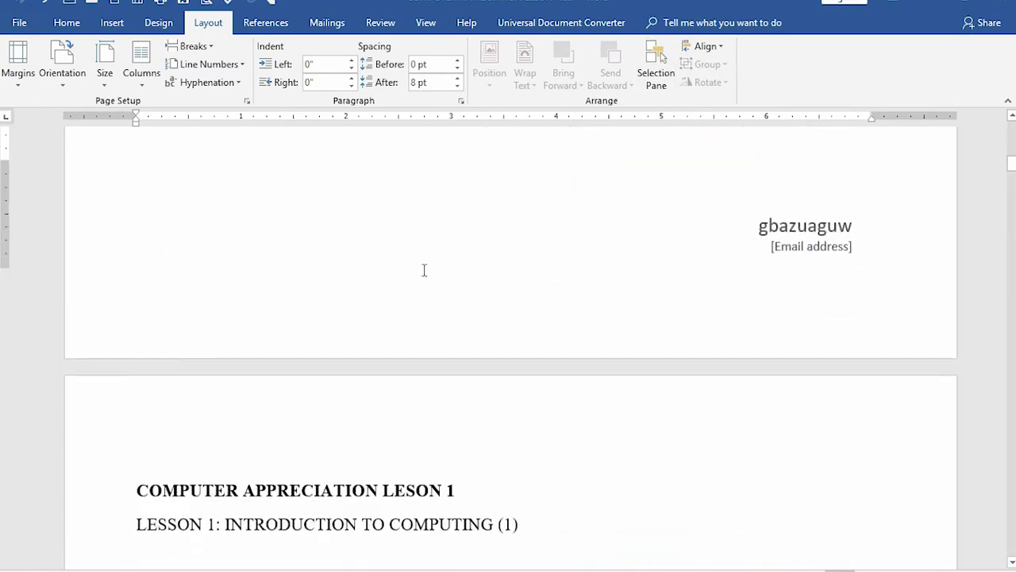
{"action": "left_click", "coordinate": [374, 278]}
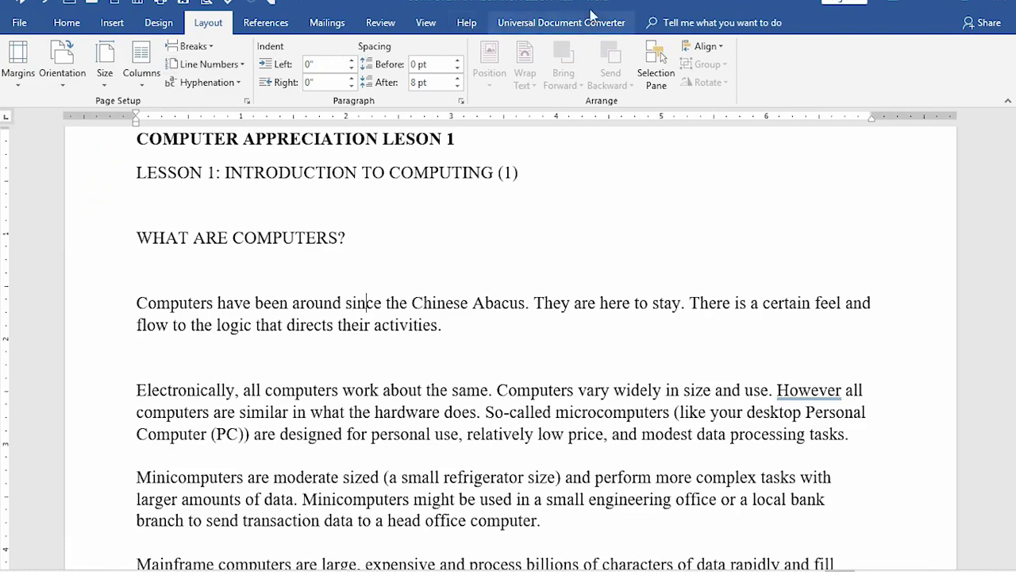
{"action": "left_click", "coordinate": [270, 26]}
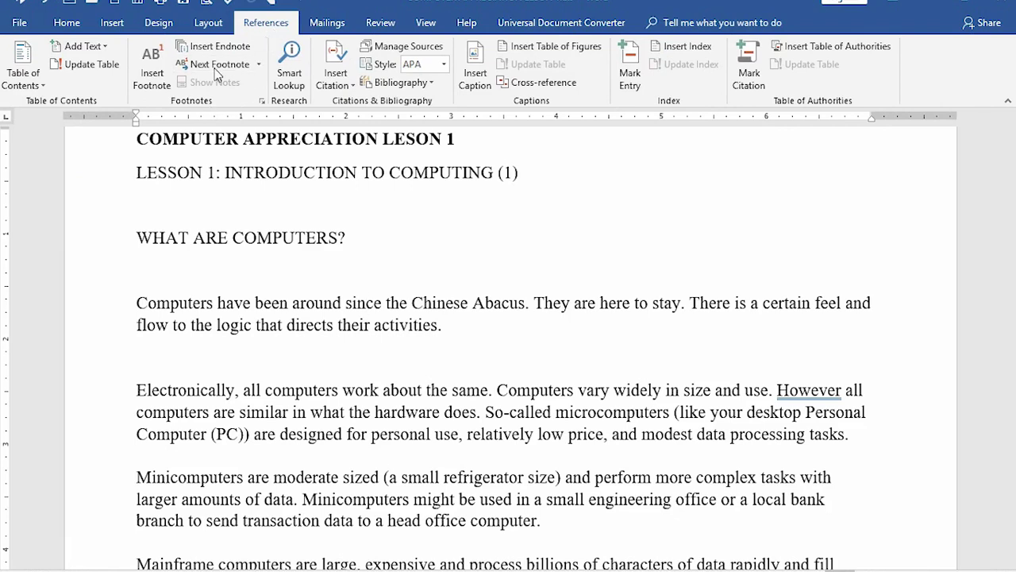
{"action": "left_click", "coordinate": [381, 23]}
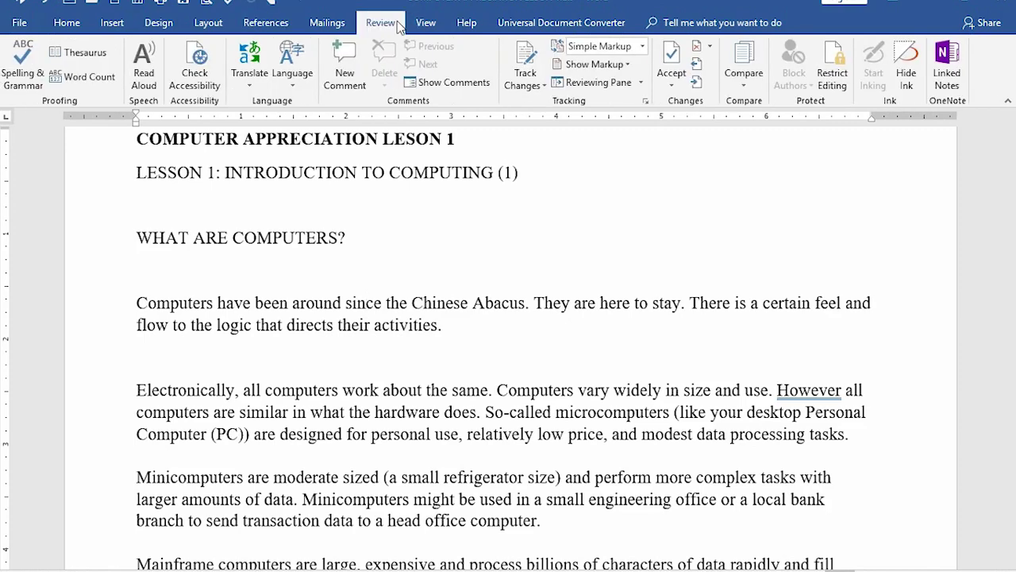
{"action": "left_click", "coordinate": [425, 23]}
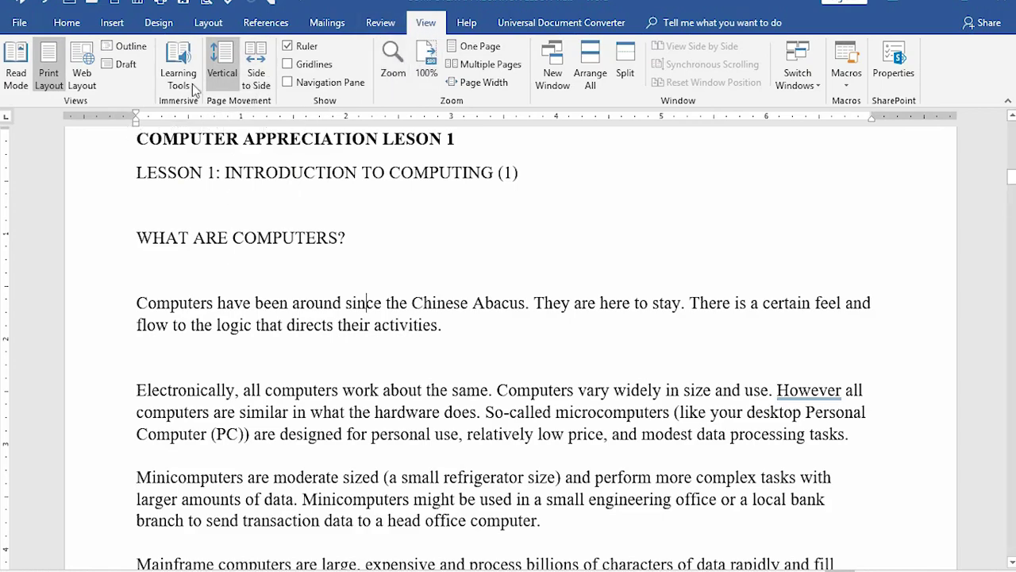
Examine how the document's pages move with vertical page movement, around the break before the HISTORY section
{"action": "scroll", "coordinate": [301, 266], "scroll_direction": "down", "scroll_amount": 1}
{"action": "scroll", "coordinate": [300, 266], "scroll_direction": "down", "scroll_amount": 5}
{"action": "scroll", "coordinate": [300, 267], "scroll_direction": "down", "scroll_amount": 15}
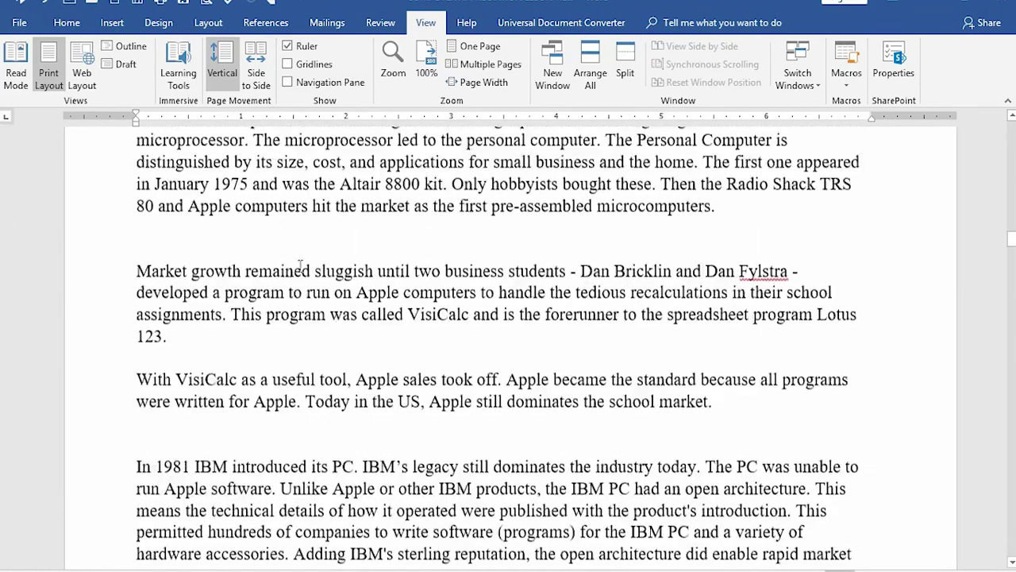
{"action": "scroll", "coordinate": [286, 270], "scroll_direction": "up", "scroll_amount": 12}
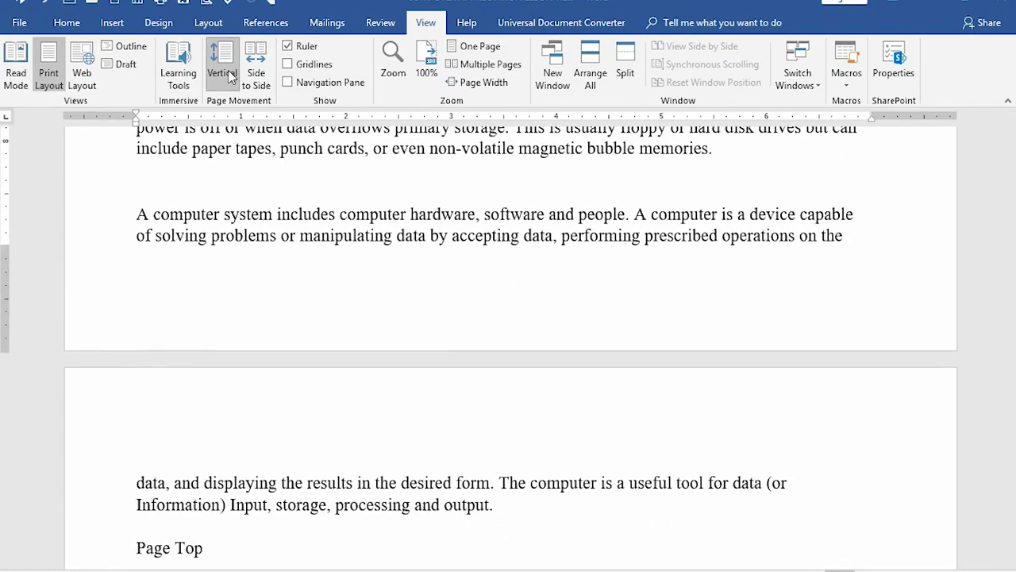
{"action": "scroll", "coordinate": [235, 253], "scroll_direction": "down", "scroll_amount": 5}
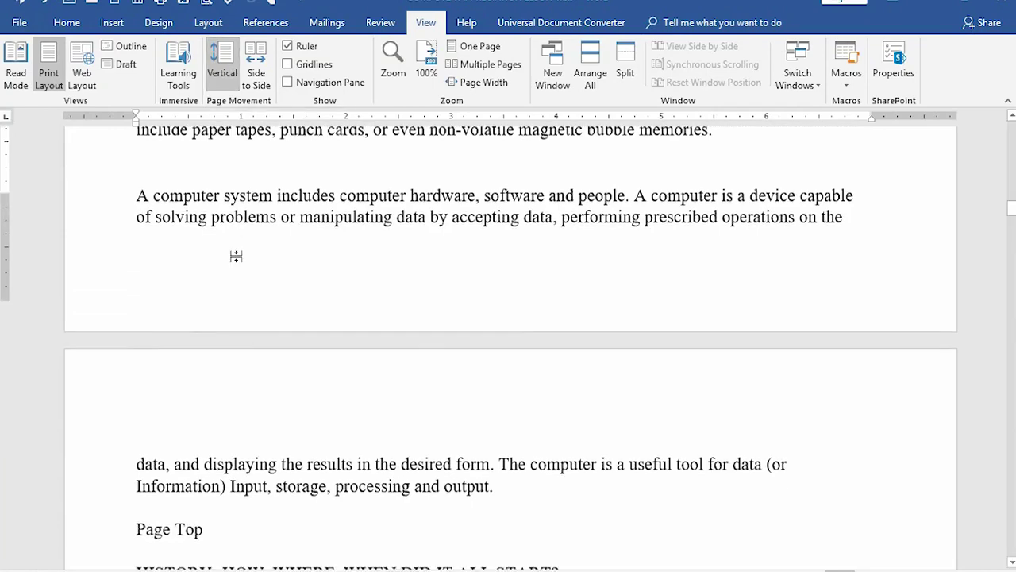
{"action": "scroll", "coordinate": [236, 256], "scroll_direction": "up", "scroll_amount": 6}
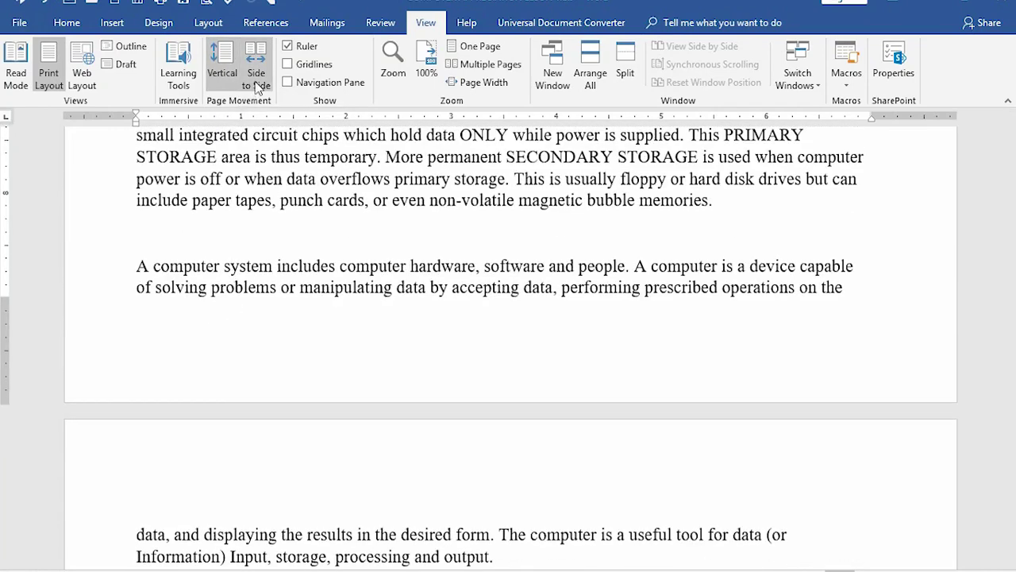
Show the pages with Side to Side movement, leaf through to the last page and back, and restore Vertical page movement
{"action": "left_click", "coordinate": [257, 77]}
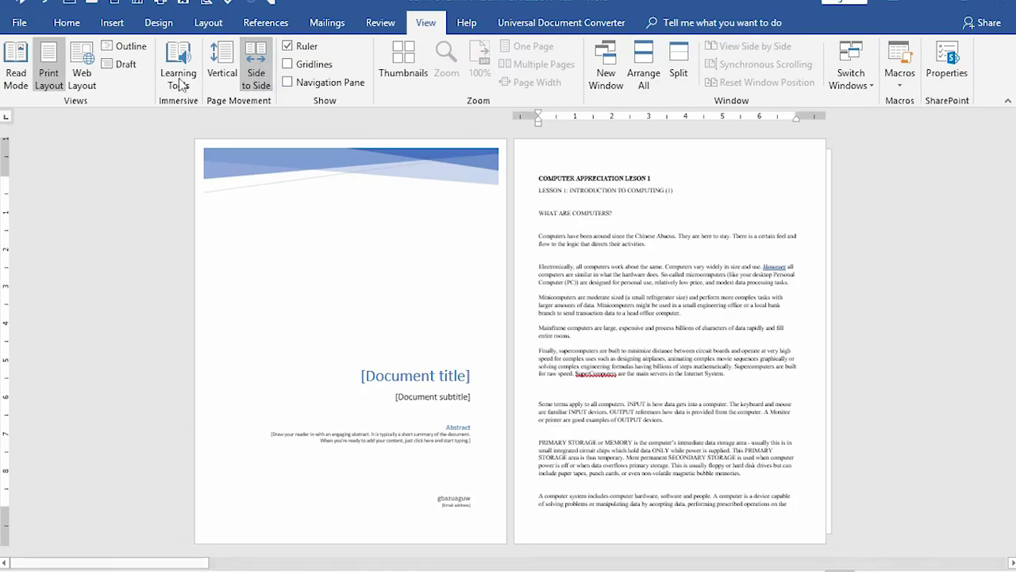
{"action": "scroll", "coordinate": [508, 312], "scroll_direction": "down", "scroll_amount": 6}
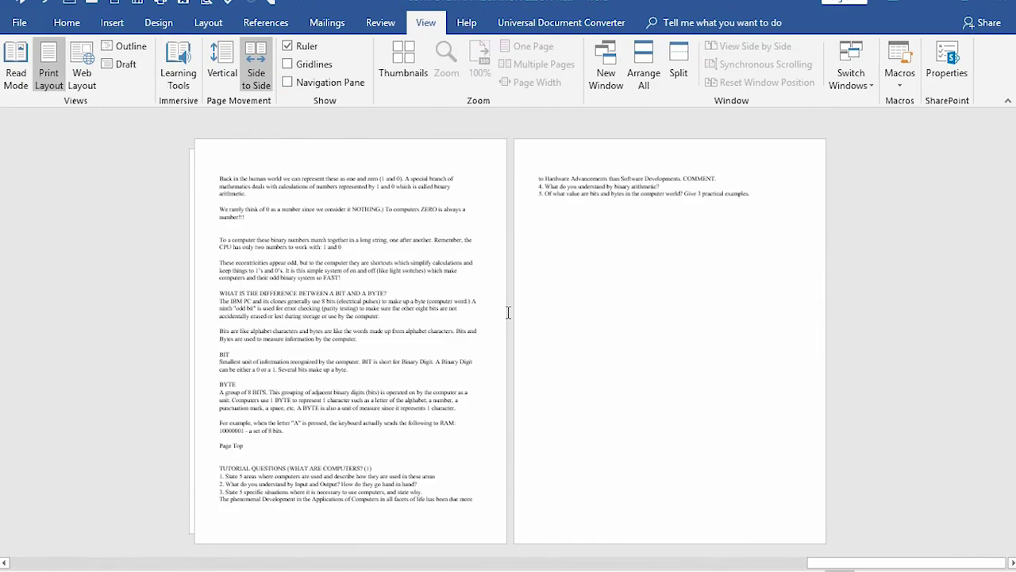
{"action": "scroll", "coordinate": [508, 313], "scroll_direction": "up", "scroll_amount": 8}
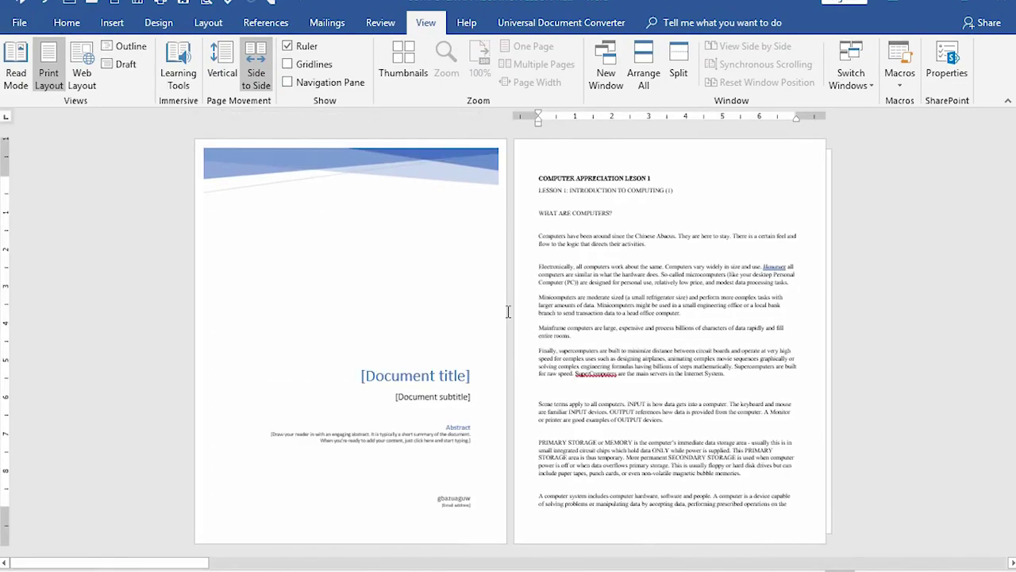
{"action": "scroll", "coordinate": [508, 312], "scroll_direction": "down", "scroll_amount": 4}
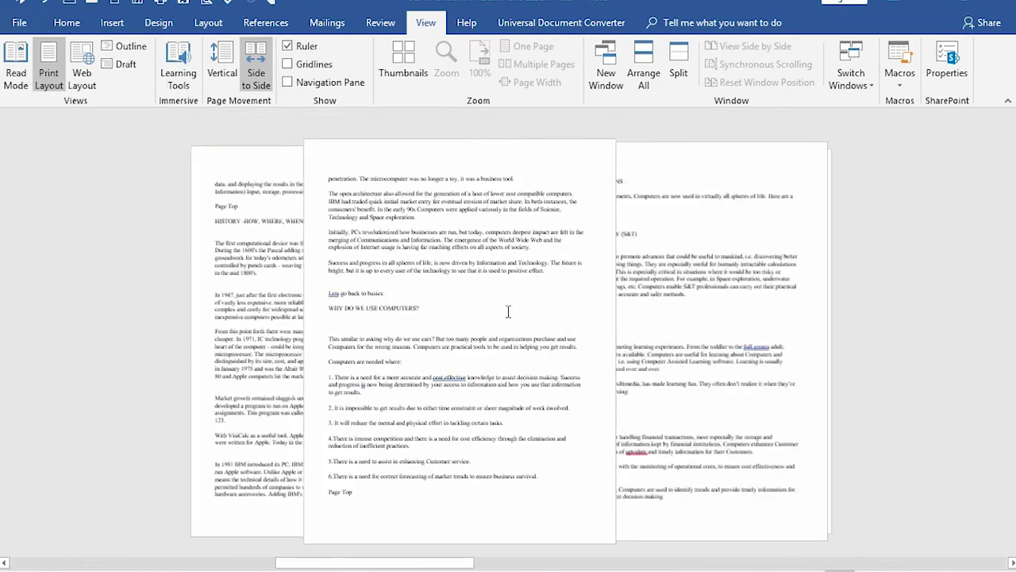
{"action": "scroll", "coordinate": [508, 312], "scroll_direction": "down", "scroll_amount": 4}
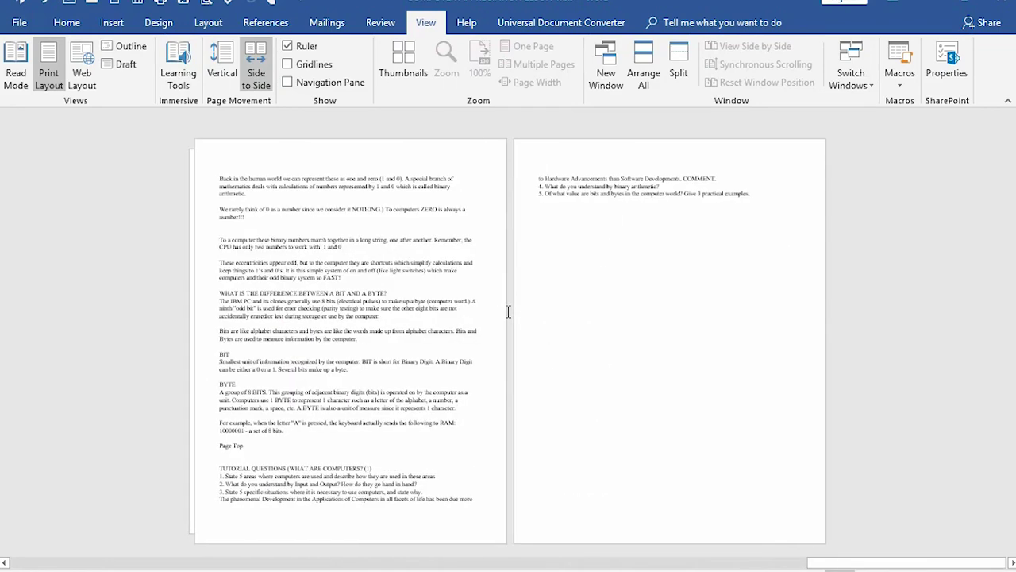
{"action": "scroll", "coordinate": [508, 312], "scroll_direction": "up", "scroll_amount": 5}
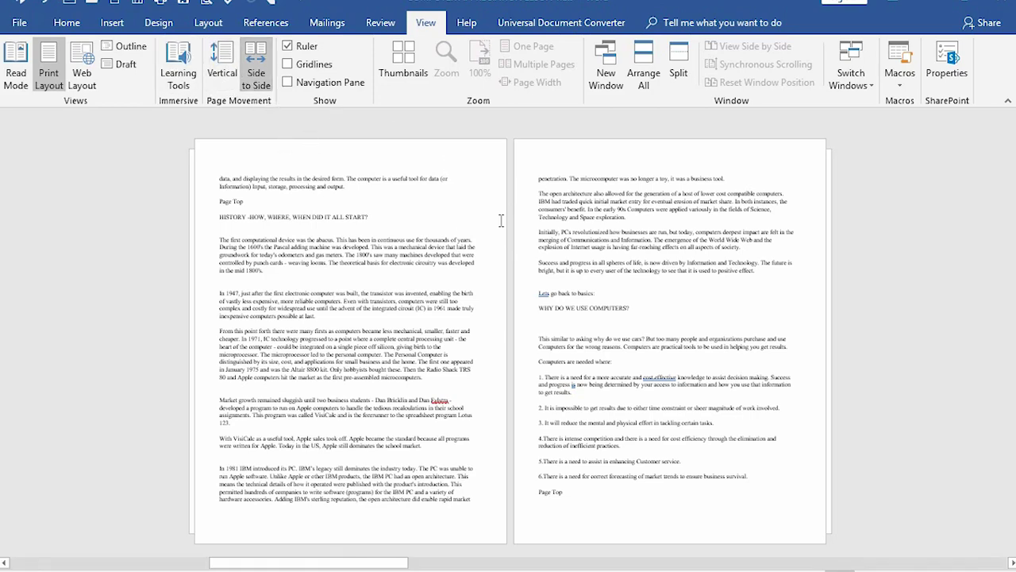
{"action": "left_click", "coordinate": [225, 68]}
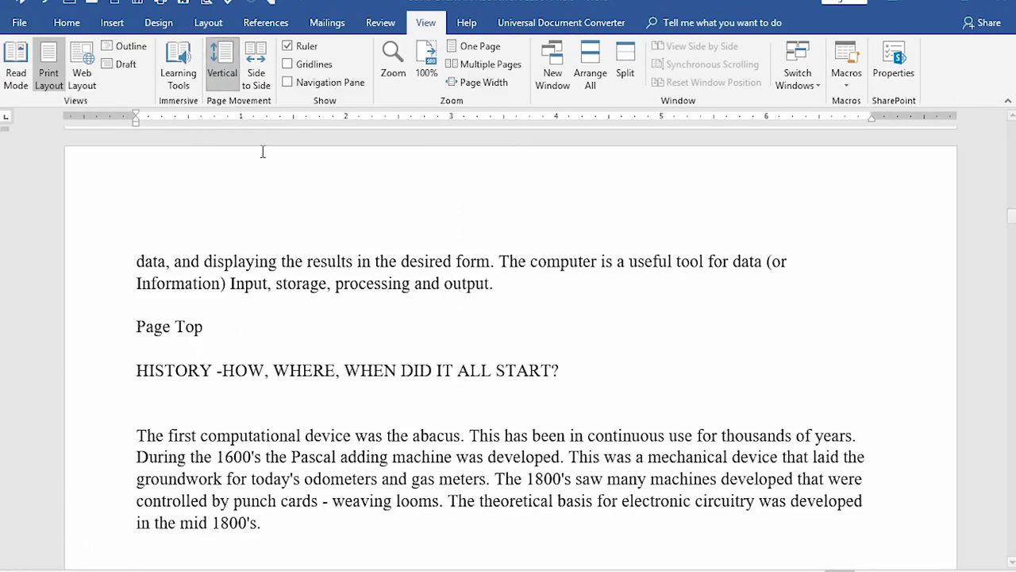
Enlarge the document view repeatedly on the text above the HISTORY heading until only a few lines fill the window
{"action": "left_click", "coordinate": [982, 565]}
{"action": "left_click", "coordinate": [981, 565]}
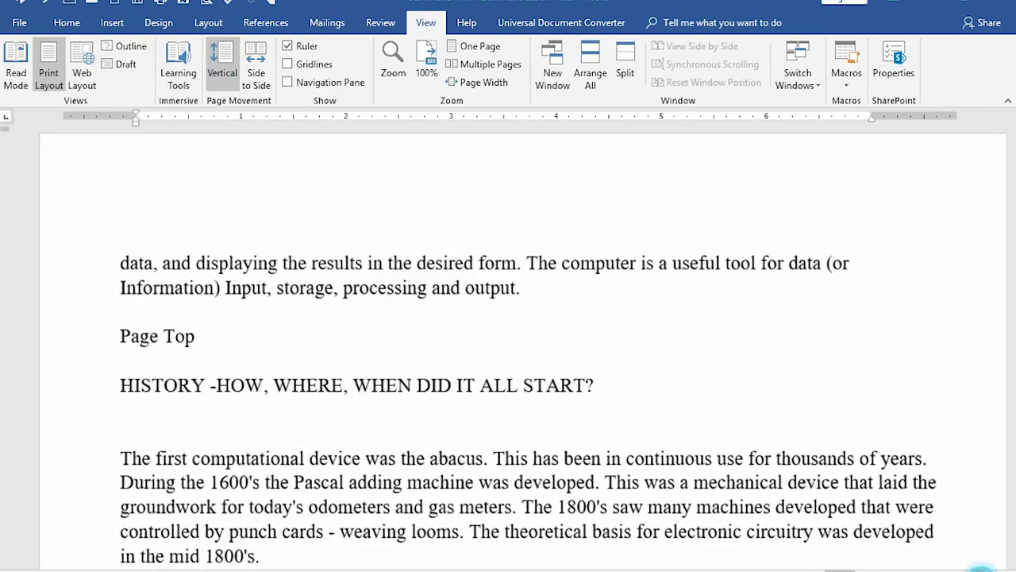
{"action": "left_click", "coordinate": [981, 565]}
{"action": "left_click", "coordinate": [982, 565]}
{"action": "left_click", "coordinate": [981, 565]}
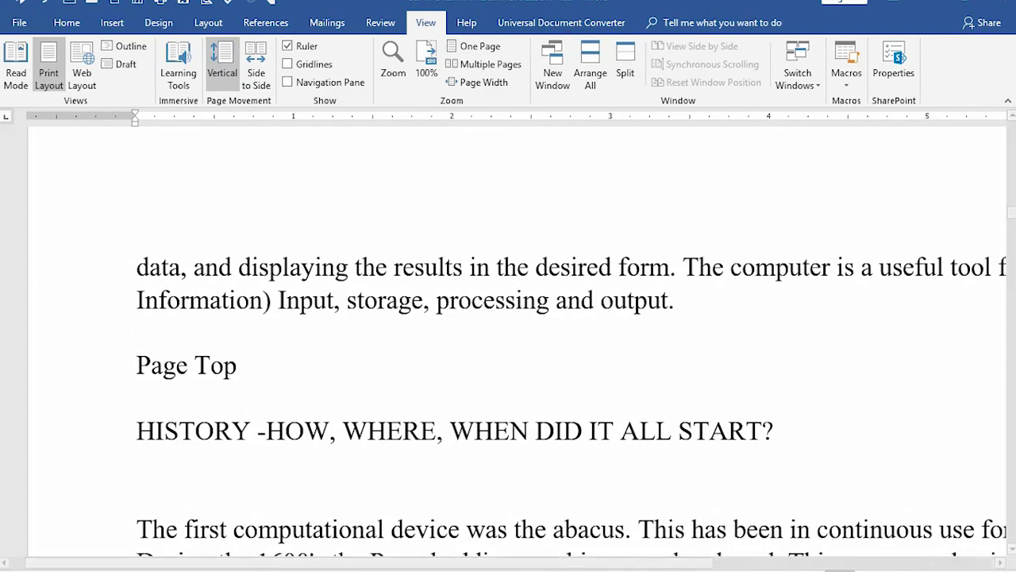
{"action": "left_click", "coordinate": [981, 566]}
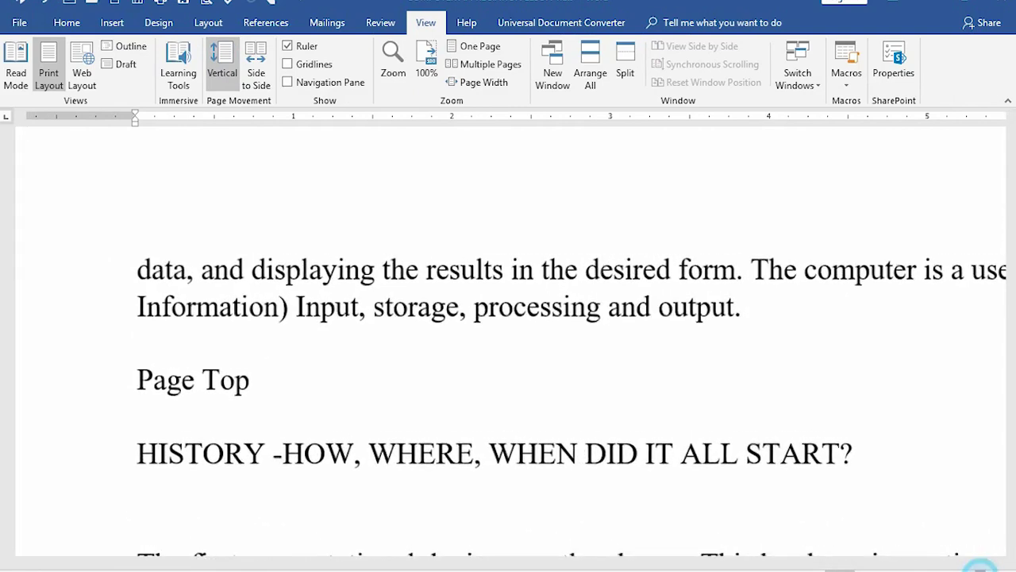
{"action": "left_click", "coordinate": [982, 565]}
{"action": "left_click", "coordinate": [981, 566]}
{"action": "left_click", "coordinate": [981, 565]}
{"action": "left_click", "coordinate": [982, 565]}
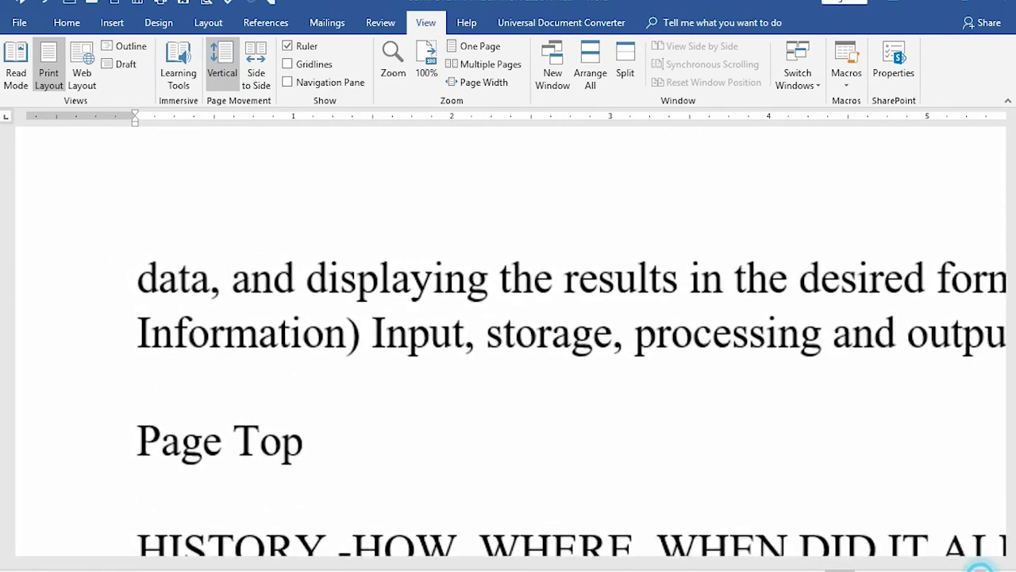
{"action": "left_click", "coordinate": [981, 566]}
{"action": "left_click", "coordinate": [981, 565]}
{"action": "left_click", "coordinate": [982, 565]}
{"action": "left_click", "coordinate": [981, 565]}
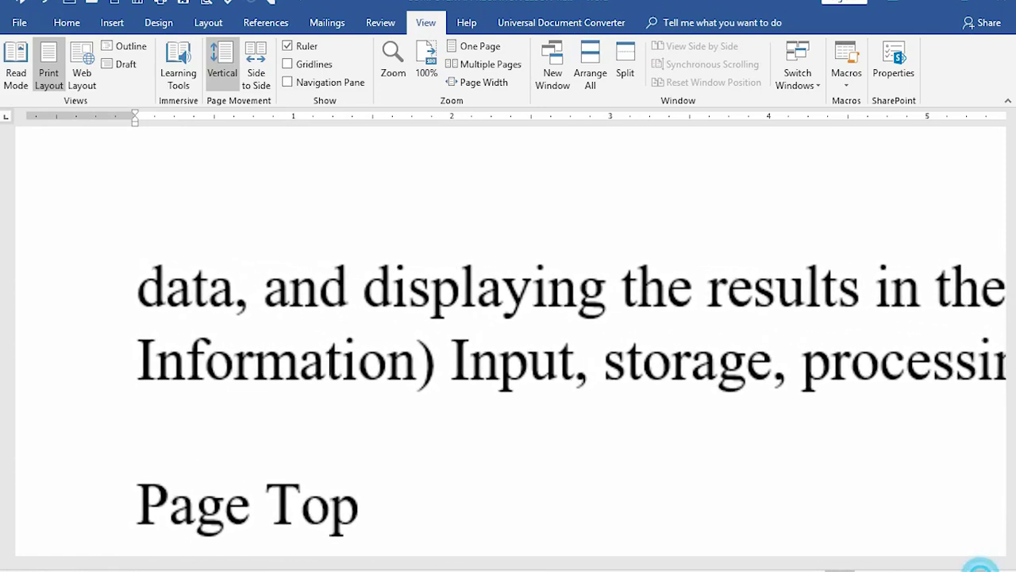
{"action": "left_click", "coordinate": [982, 565]}
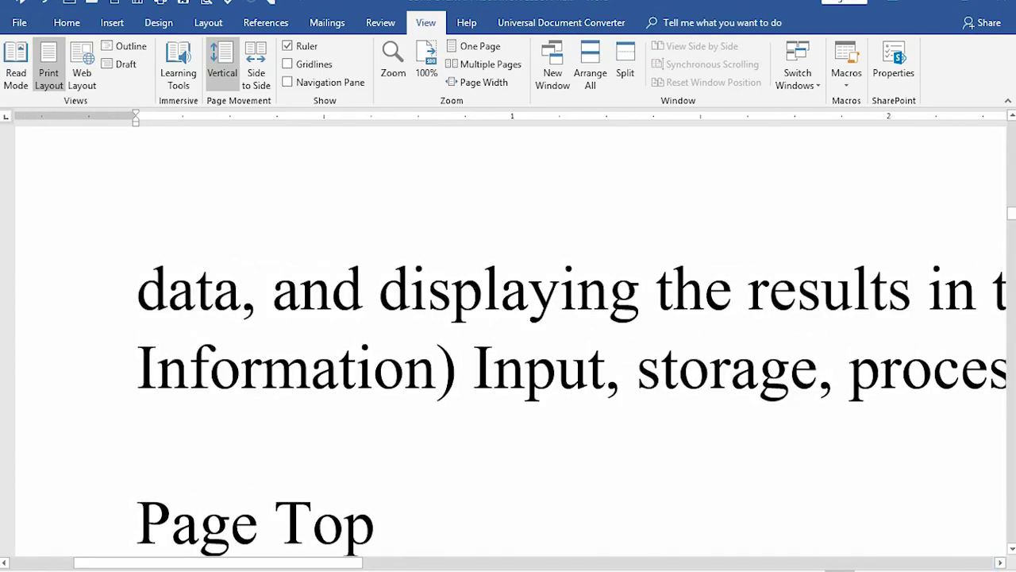
Show the pages with Side to Side movement, leaf to the last page and back towards the middle, and return to Vertical page movement
{"action": "left_click", "coordinate": [262, 82]}
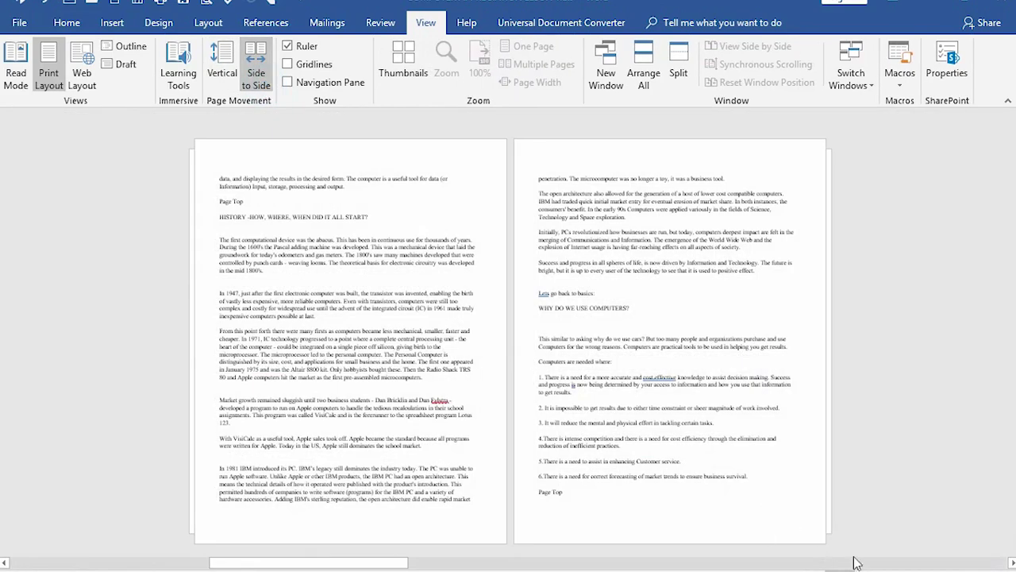
{"action": "left_click", "coordinate": [998, 566]}
{"action": "scroll", "coordinate": [518, 298], "scroll_direction": "down", "scroll_amount": 5}
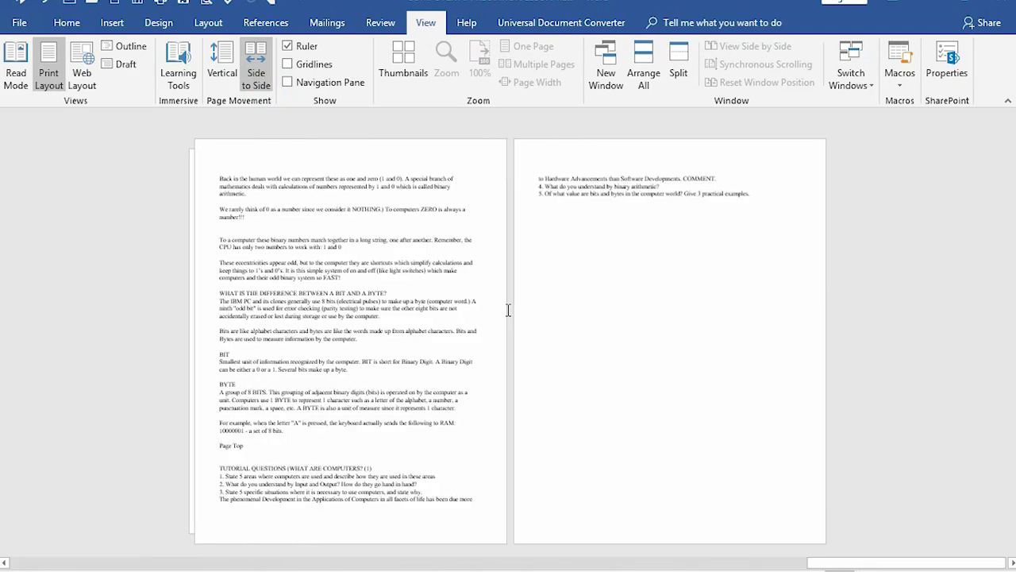
{"action": "scroll", "coordinate": [509, 310], "scroll_direction": "up", "scroll_amount": 3}
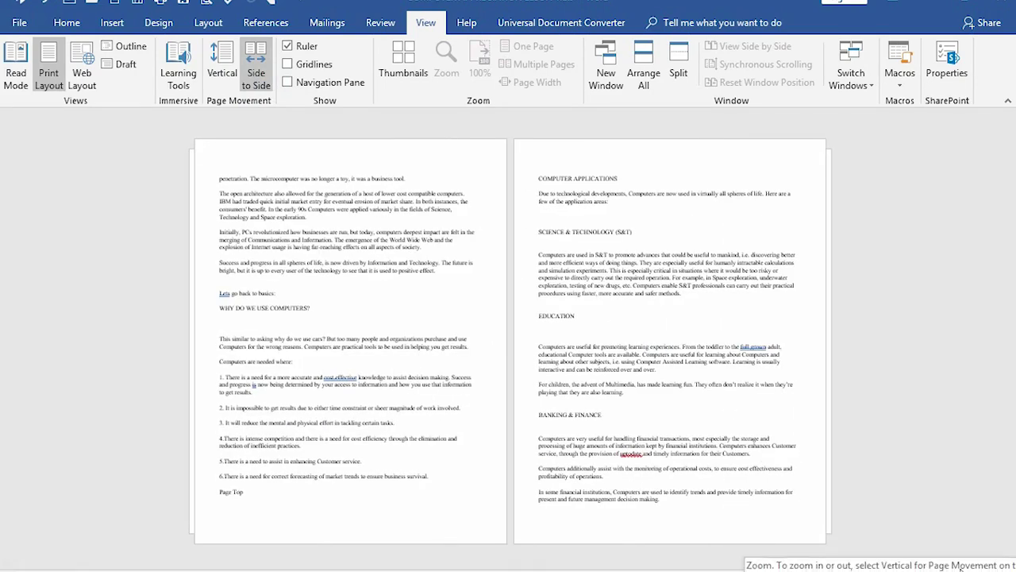
{"action": "scroll", "coordinate": [422, 328], "scroll_direction": "up", "scroll_amount": 3}
{"action": "scroll", "coordinate": [423, 328], "scroll_direction": "down", "scroll_amount": 5}
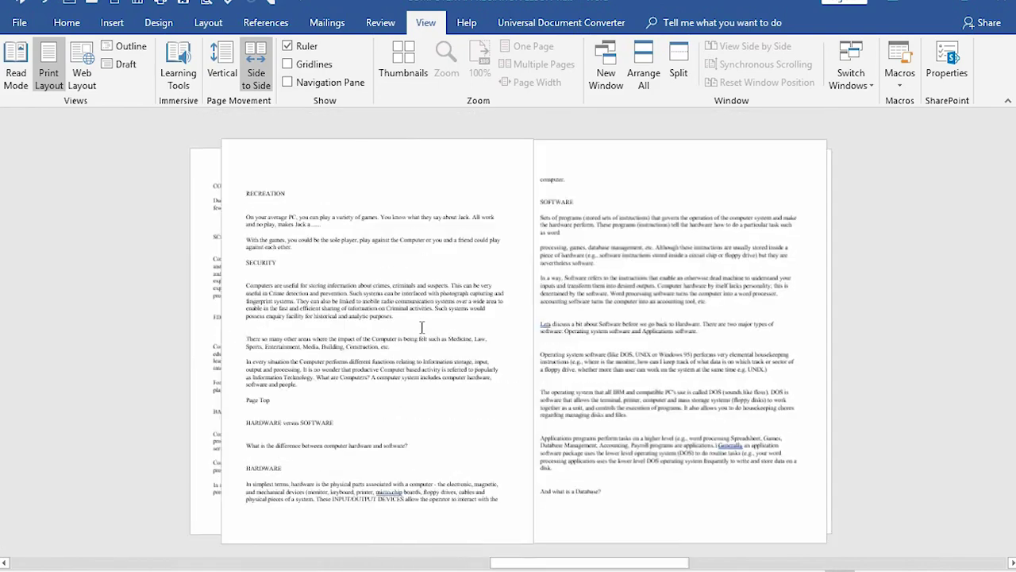
{"action": "left_click", "coordinate": [222, 67]}
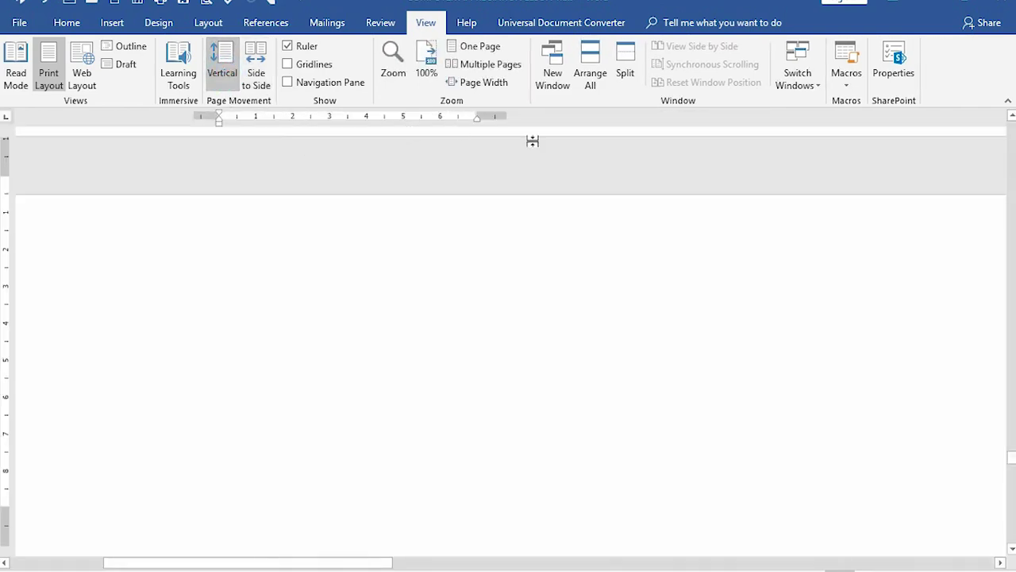
{"action": "left_click", "coordinate": [562, 94]}
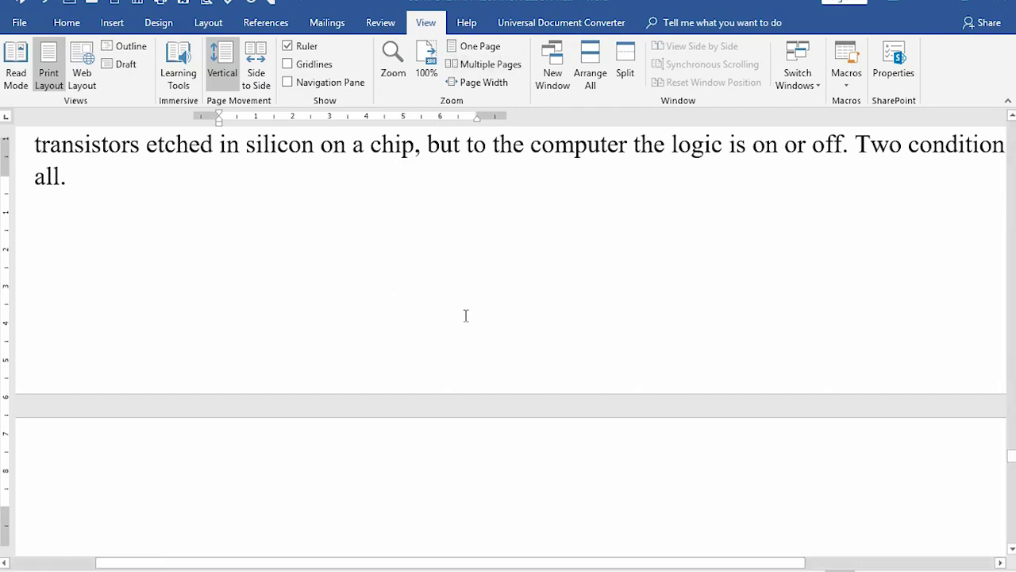
Open two additional windows of the same document, returning to the original window after each one
{"action": "left_click", "coordinate": [552, 68]}
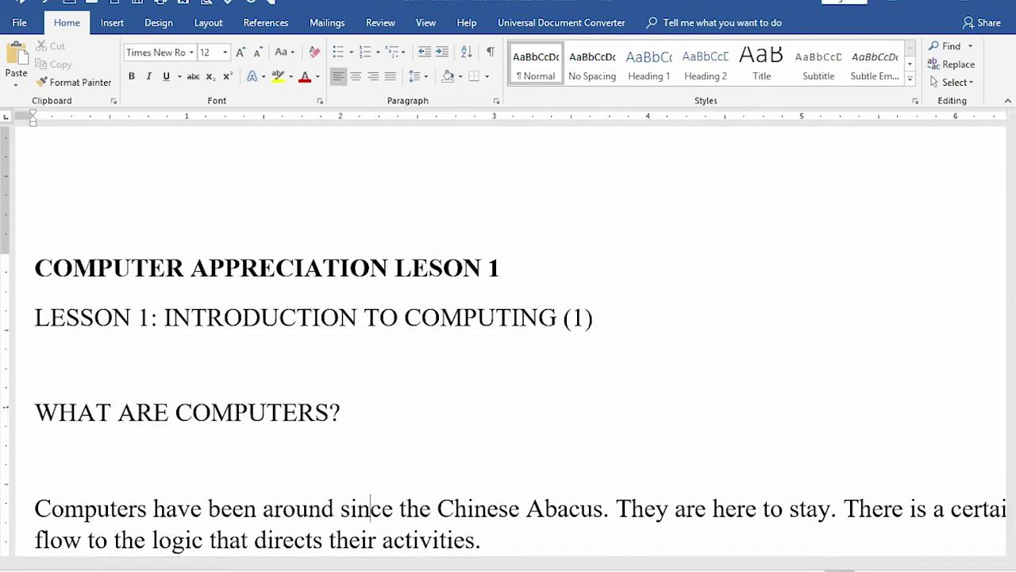
{"action": "mouse_move", "coordinate": [1015, 195]}
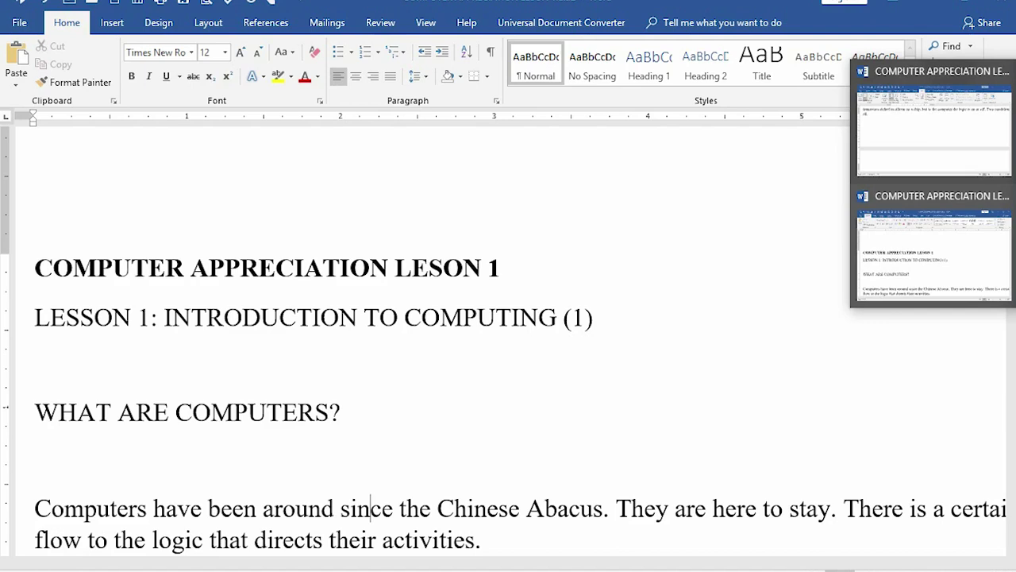
{"action": "mouse_move", "coordinate": [937, 143]}
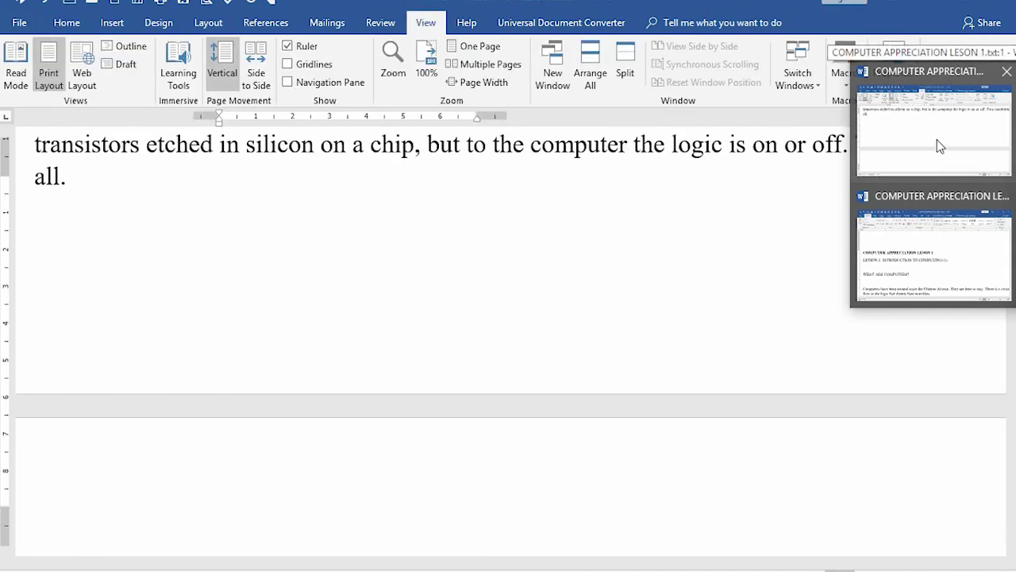
{"action": "mouse_move", "coordinate": [926, 249]}
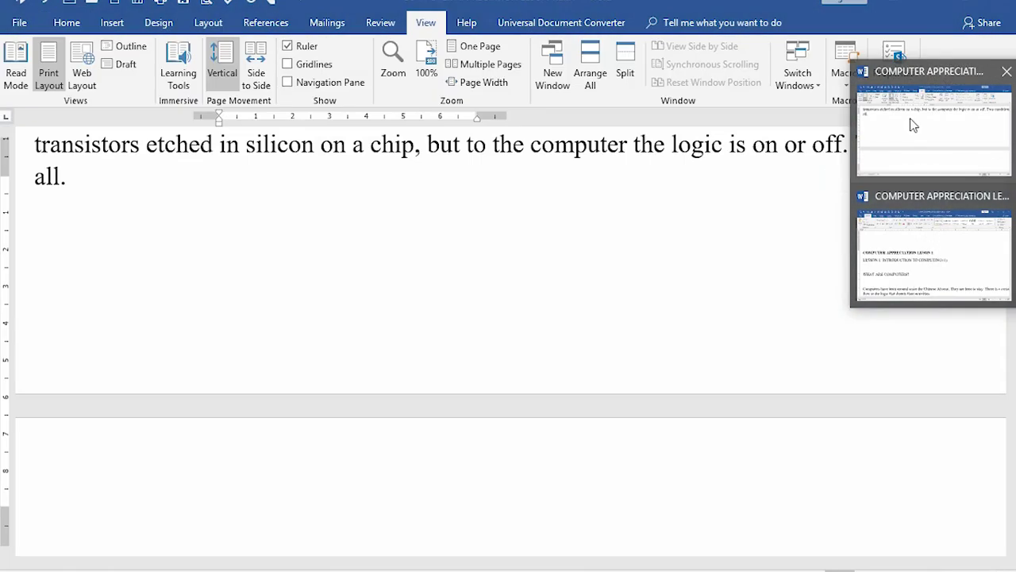
{"action": "left_click", "coordinate": [908, 119]}
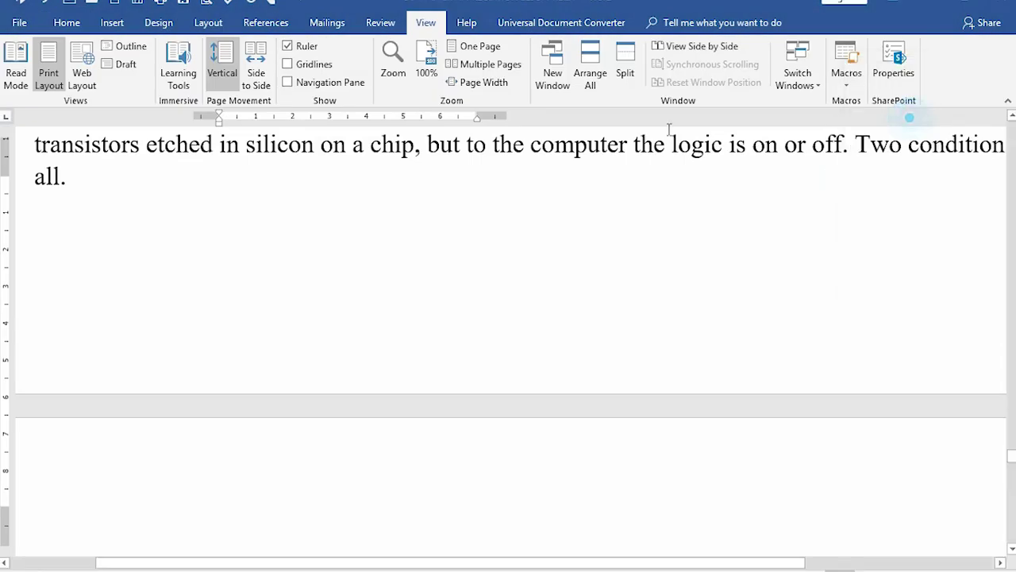
{"action": "left_click", "coordinate": [552, 78]}
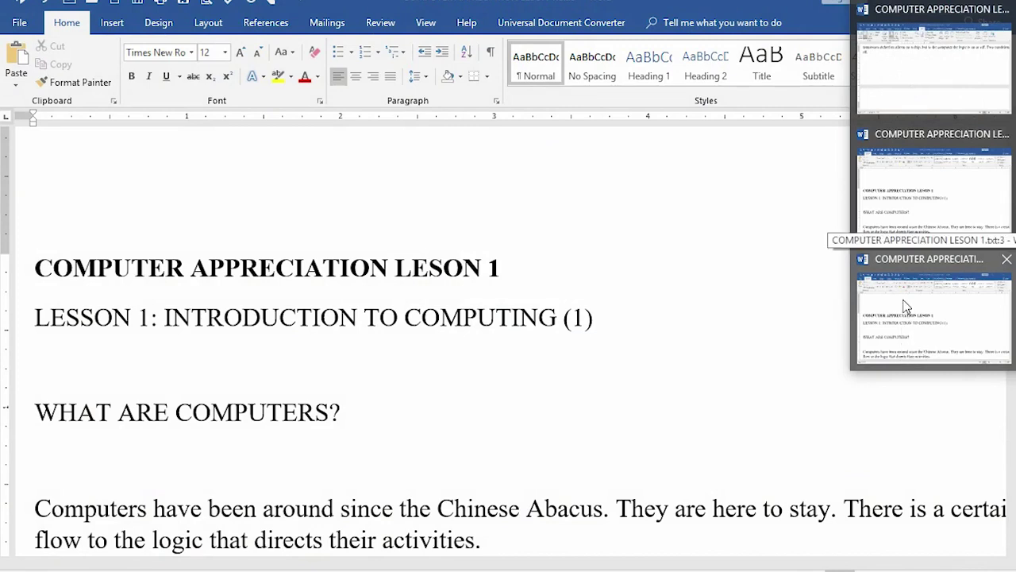
{"action": "left_click", "coordinate": [931, 94]}
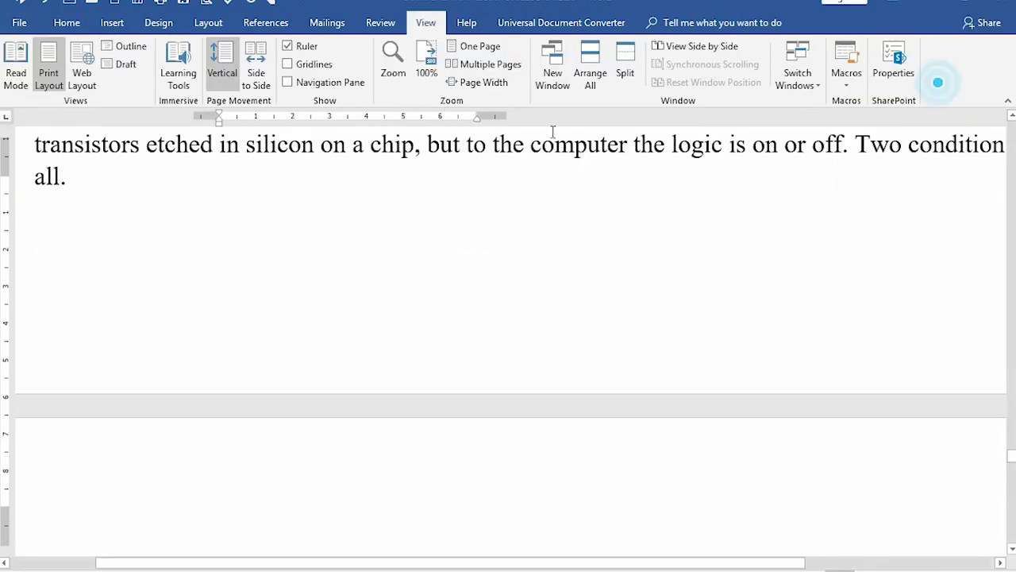
Arrange all three document windows on the screen at once and close the two additional ones
{"action": "left_click", "coordinate": [593, 65]}
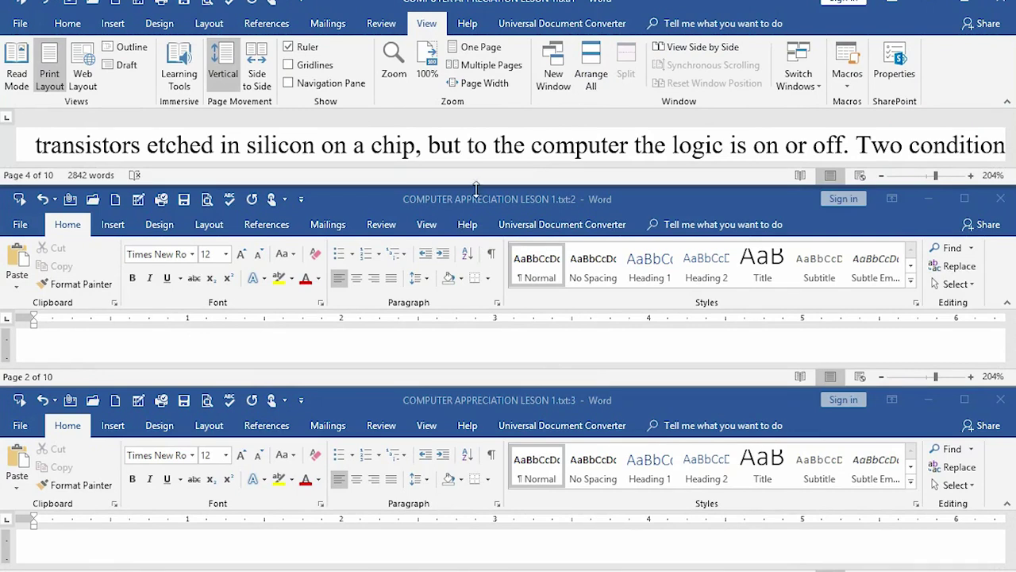
{"action": "left_click", "coordinate": [585, 79]}
{"action": "left_click", "coordinate": [1000, 199]}
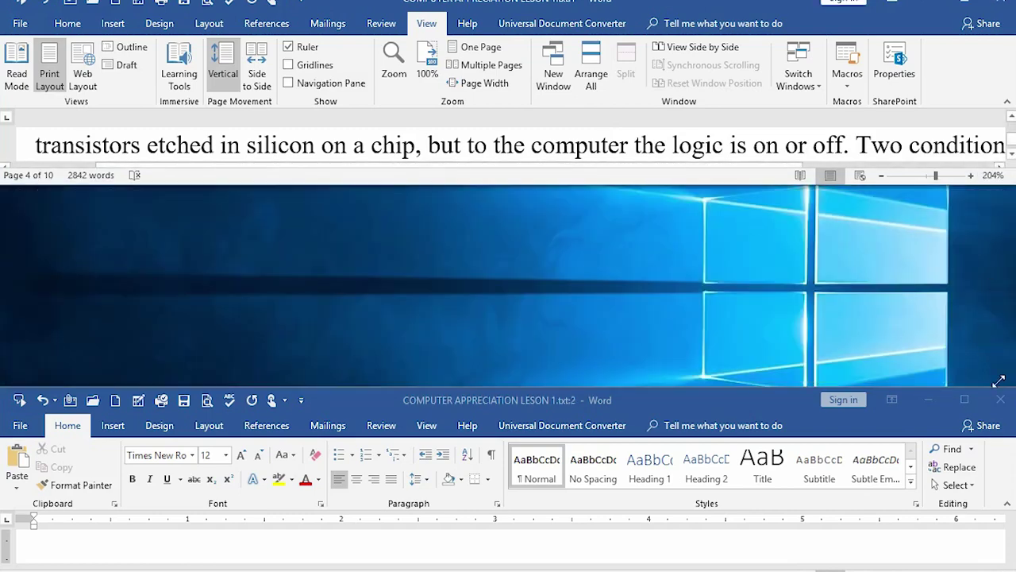
{"action": "left_click", "coordinate": [1001, 399]}
Split the window at the Registers paragraph, bringing the upper pane to TUTORIAL QUESTIONS and the lower pane past the BIT section
{"action": "scroll", "coordinate": [651, 281], "scroll_direction": "up", "scroll_amount": 5}
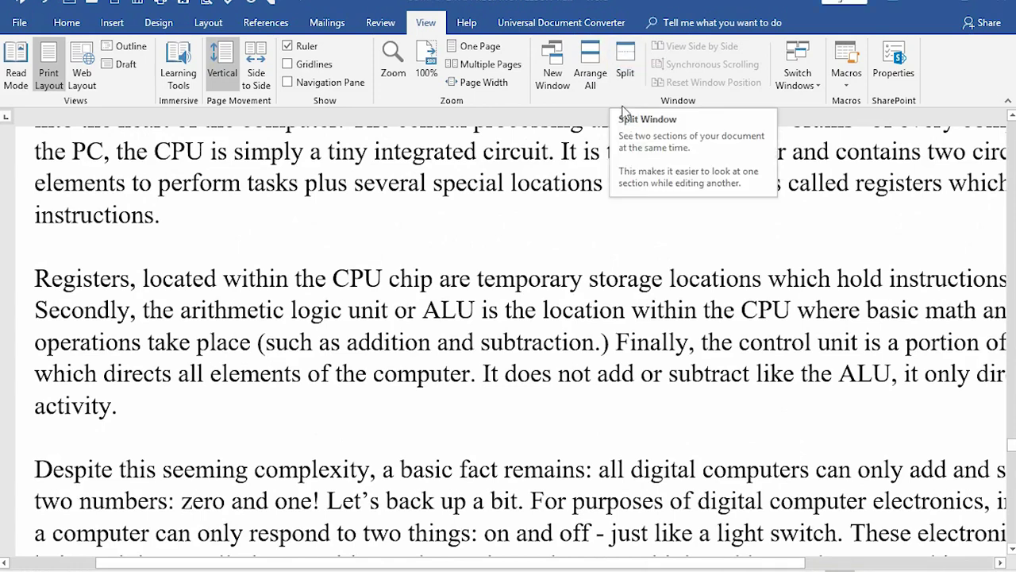
{"action": "left_click", "coordinate": [626, 62]}
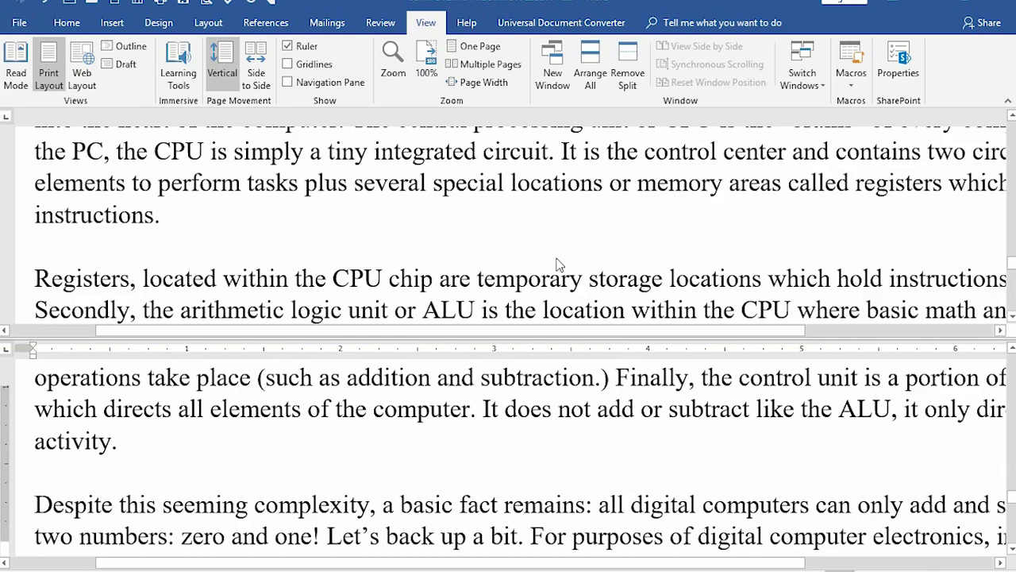
{"action": "scroll", "coordinate": [557, 265], "scroll_direction": "down", "scroll_amount": 8}
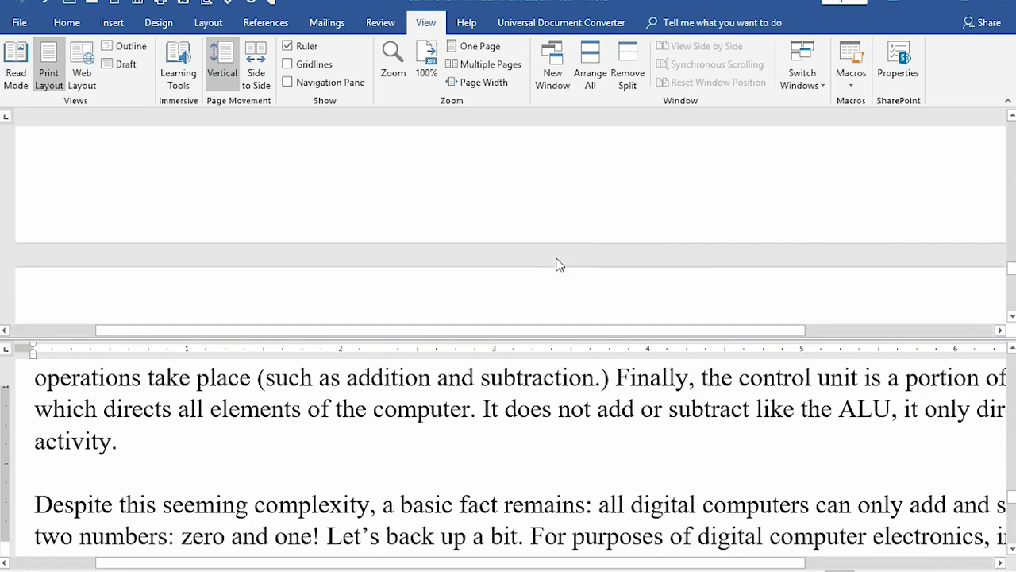
{"action": "scroll", "coordinate": [558, 264], "scroll_direction": "down", "scroll_amount": 10}
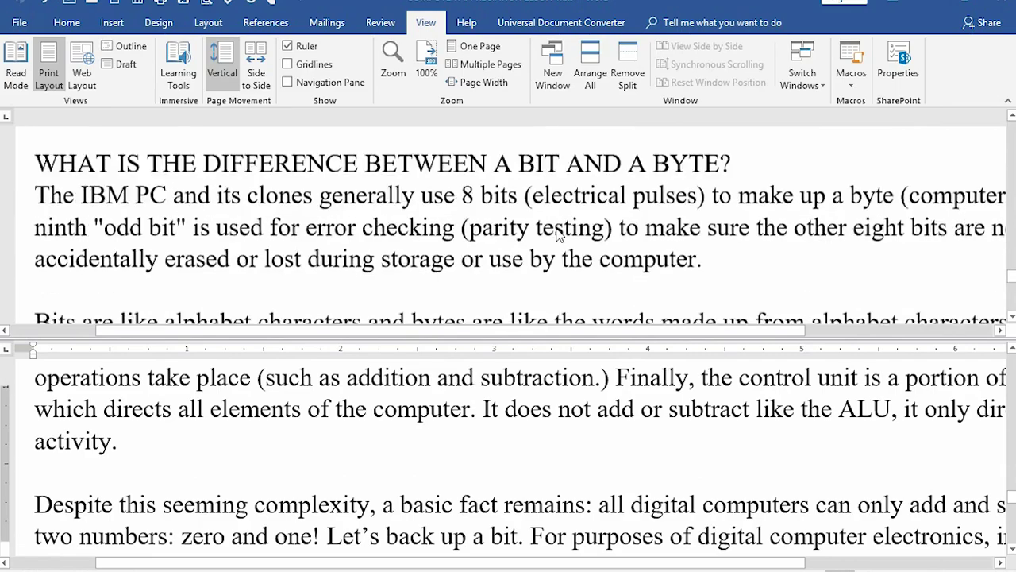
{"action": "scroll", "coordinate": [558, 235], "scroll_direction": "down", "scroll_amount": 9}
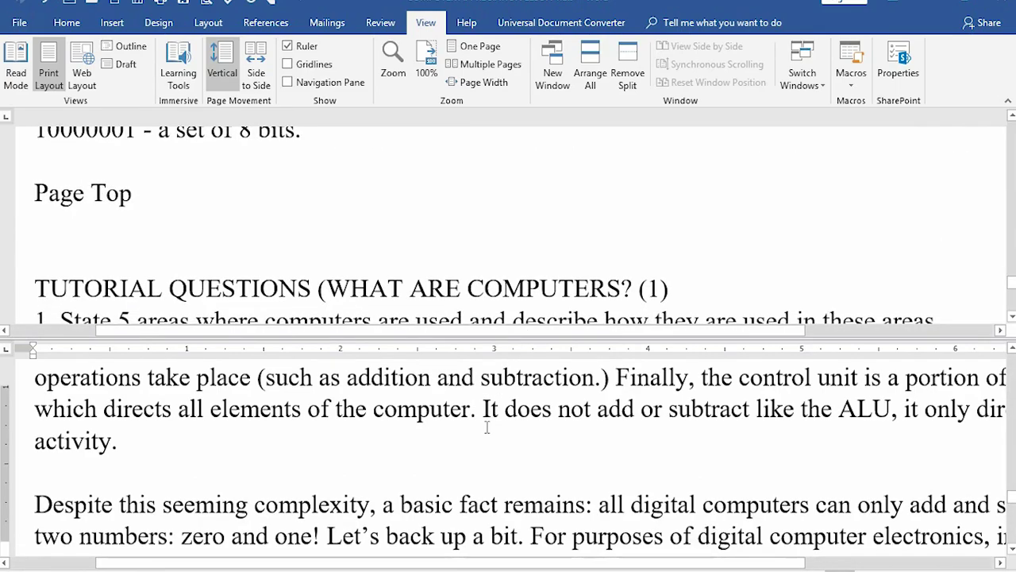
{"action": "scroll", "coordinate": [486, 428], "scroll_direction": "down", "scroll_amount": 10}
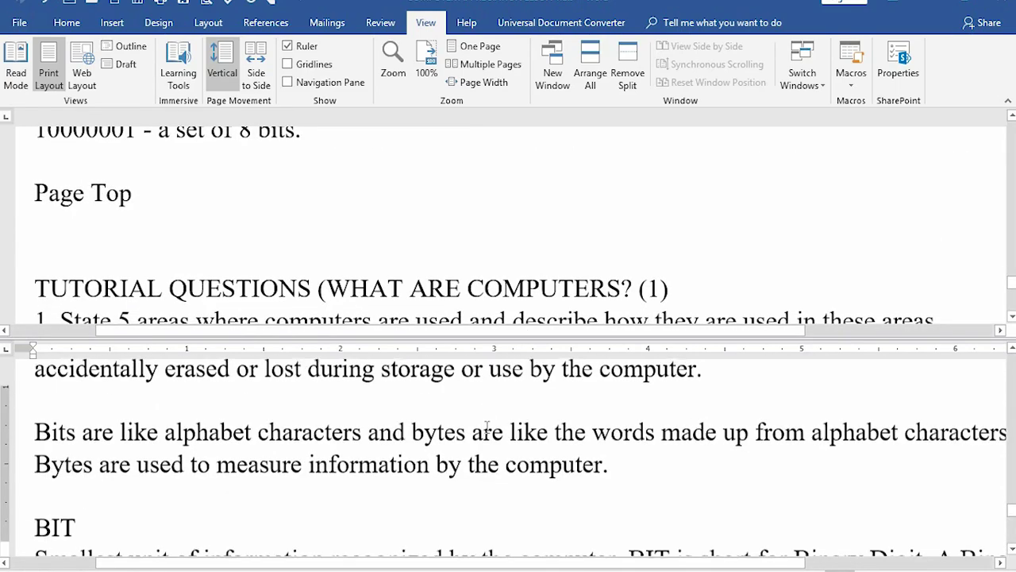
{"action": "scroll", "coordinate": [487, 428], "scroll_direction": "down", "scroll_amount": 12}
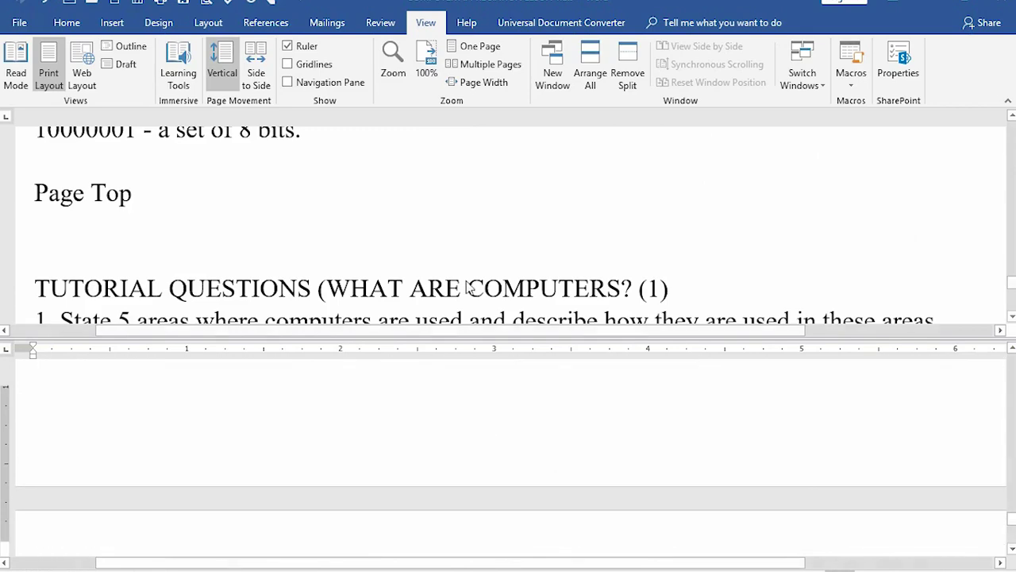
Look through the tutorial questions in the upper pane, and bring that pane back to the WHAT ARE COMPUTERS? section
{"action": "scroll", "coordinate": [485, 214], "scroll_direction": "down", "scroll_amount": 8}
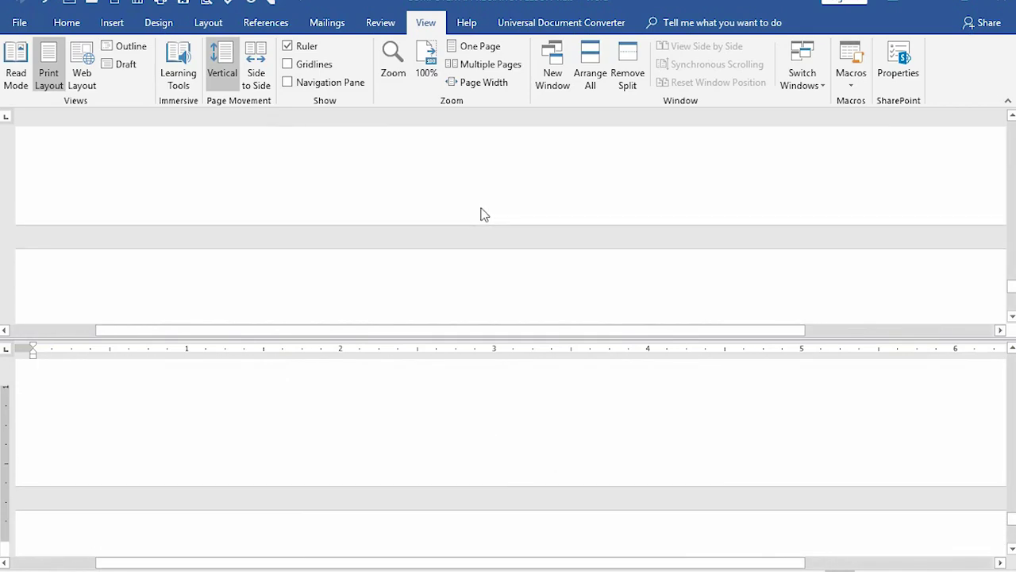
{"action": "scroll", "coordinate": [485, 214], "scroll_direction": "up", "scroll_amount": 3}
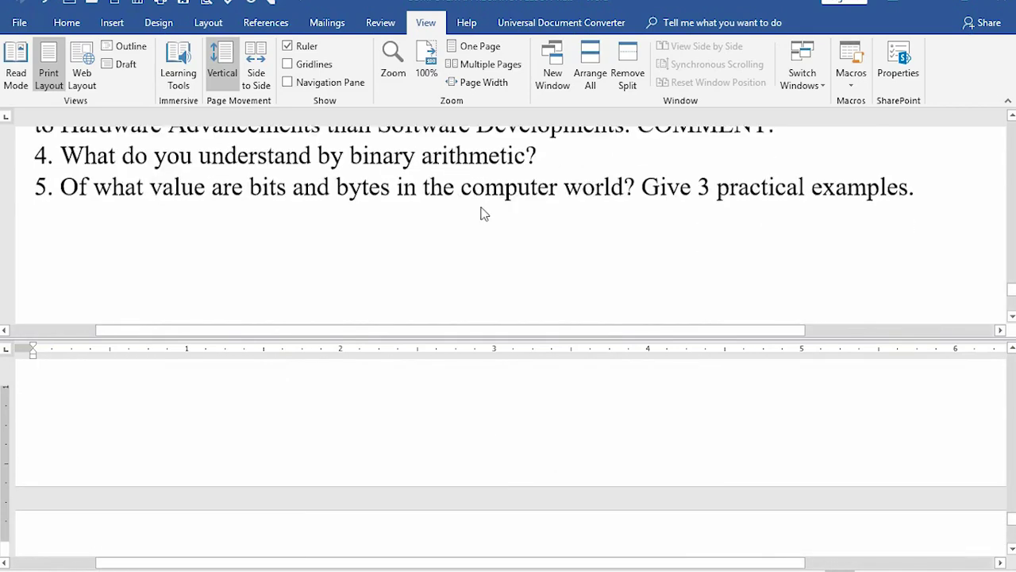
{"action": "scroll", "coordinate": [484, 214], "scroll_direction": "down", "scroll_amount": 2}
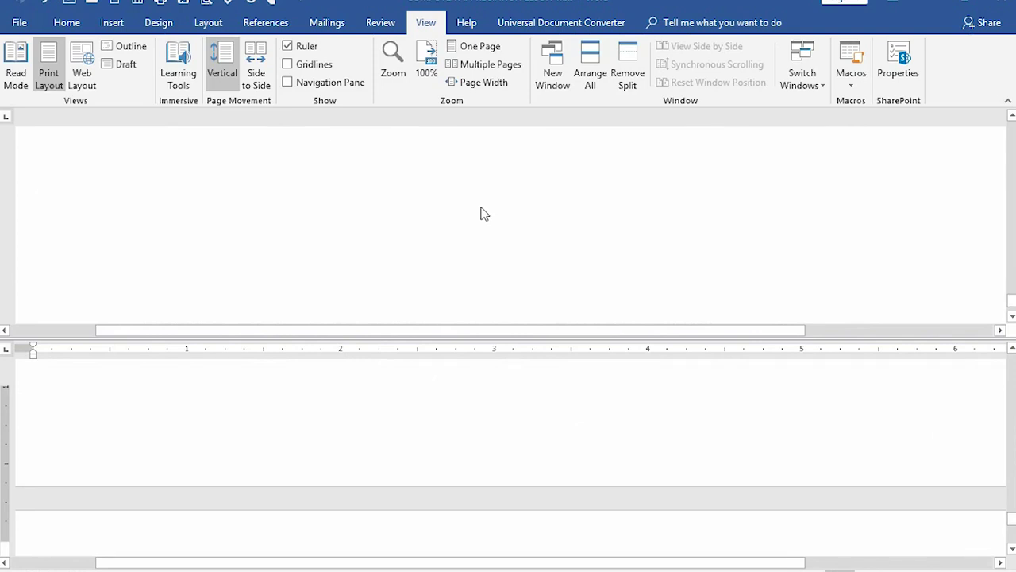
{"action": "scroll", "coordinate": [683, 182], "scroll_direction": "up", "scroll_amount": 4}
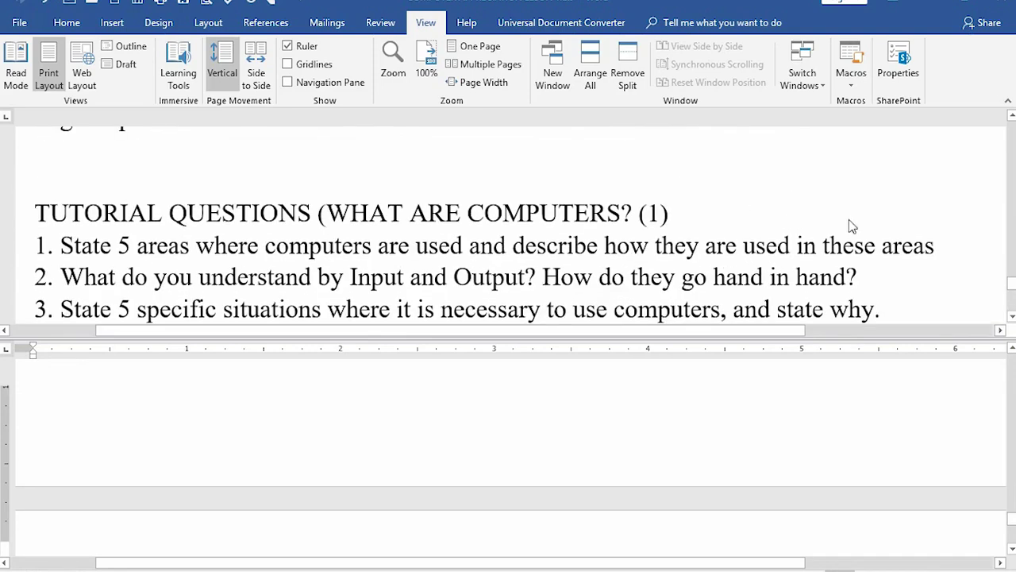
{"action": "left_click_drag", "start_coordinate": [1007, 284], "coordinate": [1006, 159]}
{"action": "scroll", "coordinate": [317, 207], "scroll_direction": "down", "scroll_amount": 4}
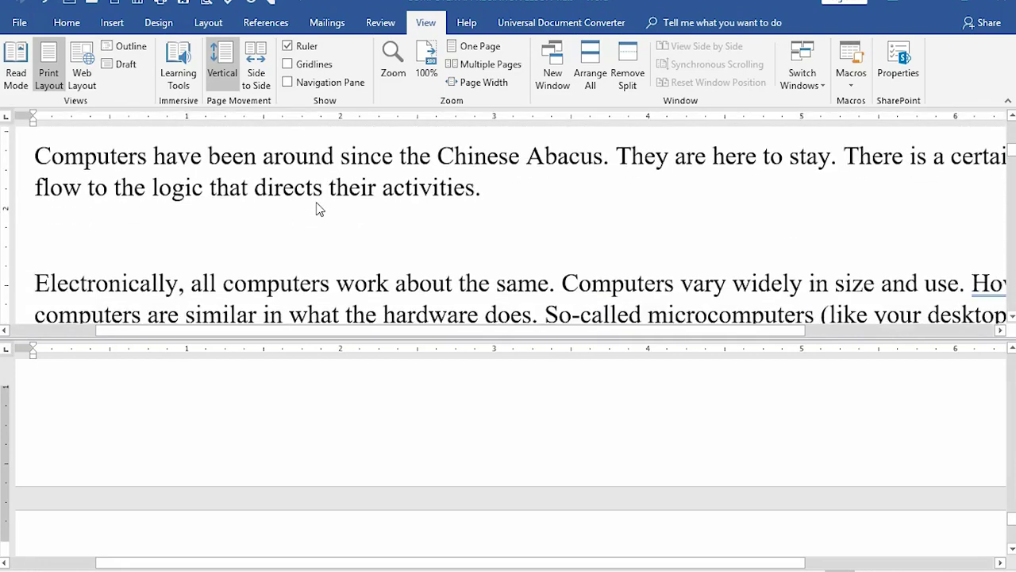
{"action": "scroll", "coordinate": [317, 206], "scroll_direction": "up", "scroll_amount": 2}
{"action": "scroll", "coordinate": [567, 472], "scroll_direction": "down", "scroll_amount": 5}
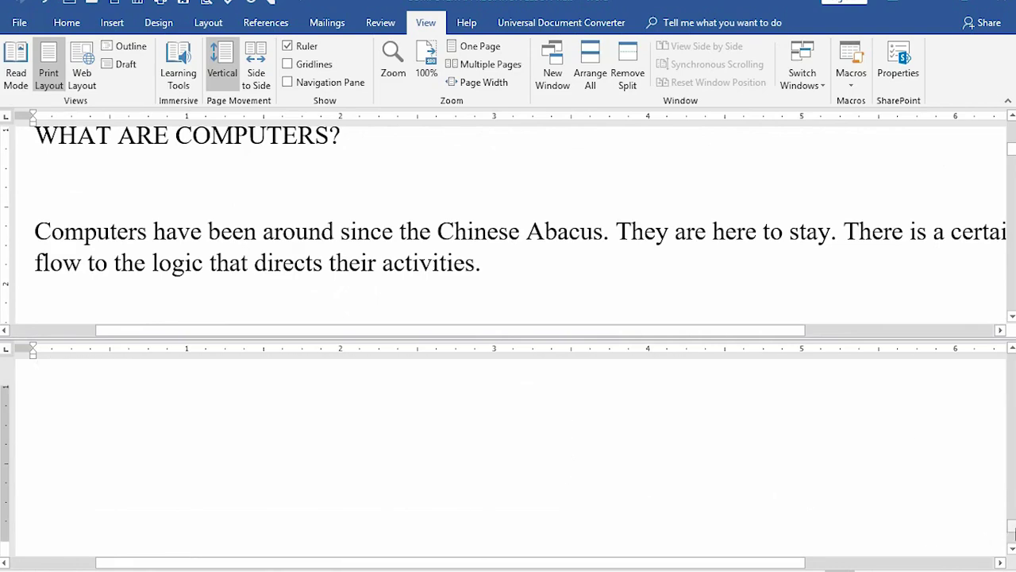
Browse the application areas in the lower pane and bring it to the EDUCATION heading
{"action": "left_click_drag", "start_coordinate": [1010, 530], "coordinate": [1010, 465]}
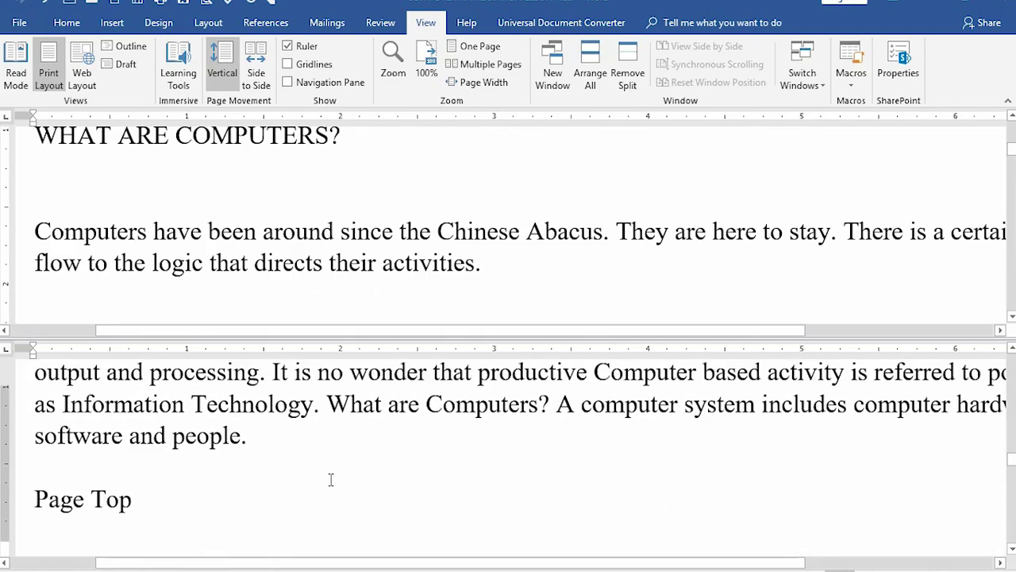
{"action": "scroll", "coordinate": [332, 479], "scroll_direction": "up", "scroll_amount": 10}
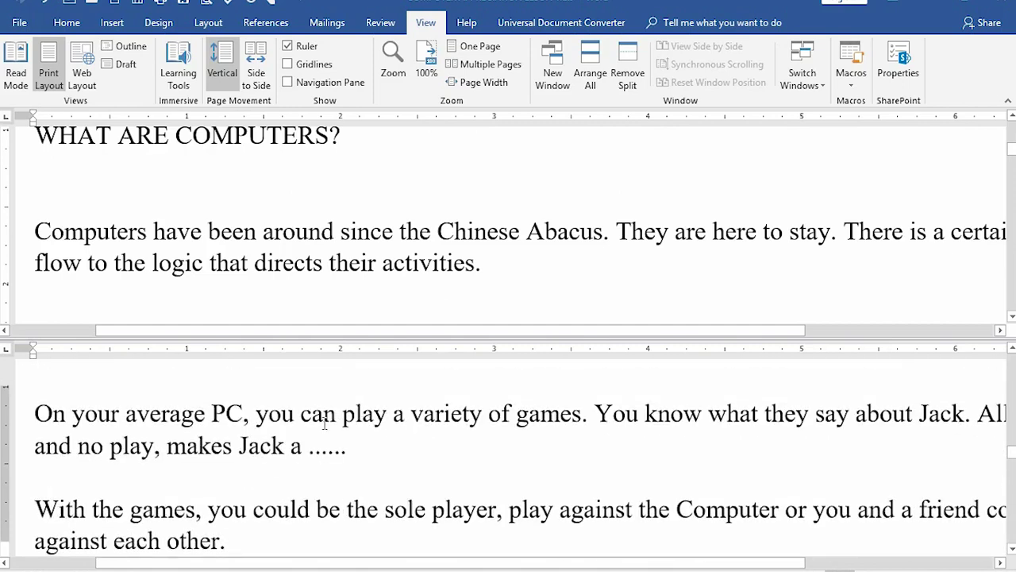
{"action": "scroll", "coordinate": [324, 425], "scroll_direction": "down", "scroll_amount": 15}
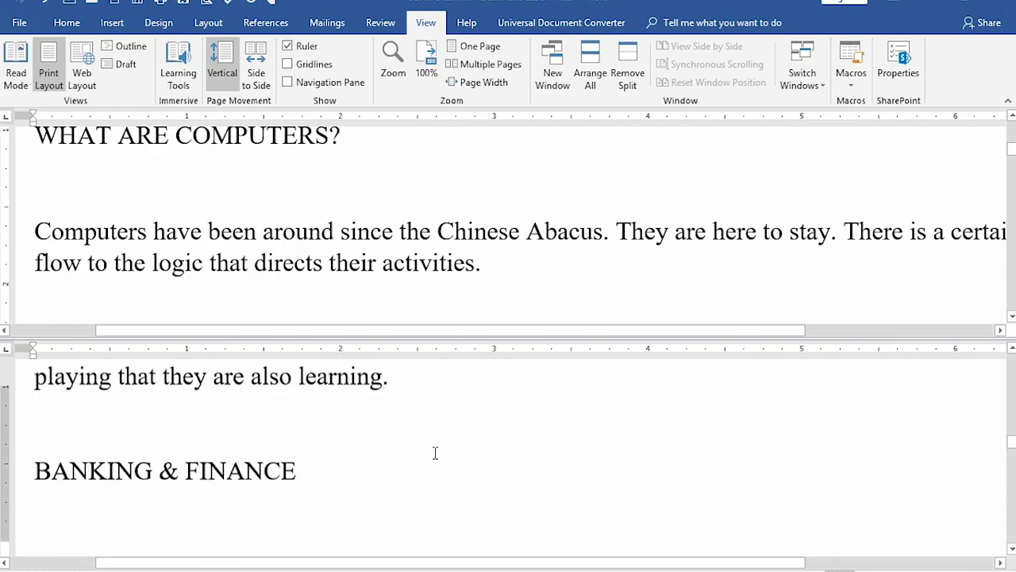
{"action": "scroll", "coordinate": [435, 453], "scroll_direction": "up", "scroll_amount": 5}
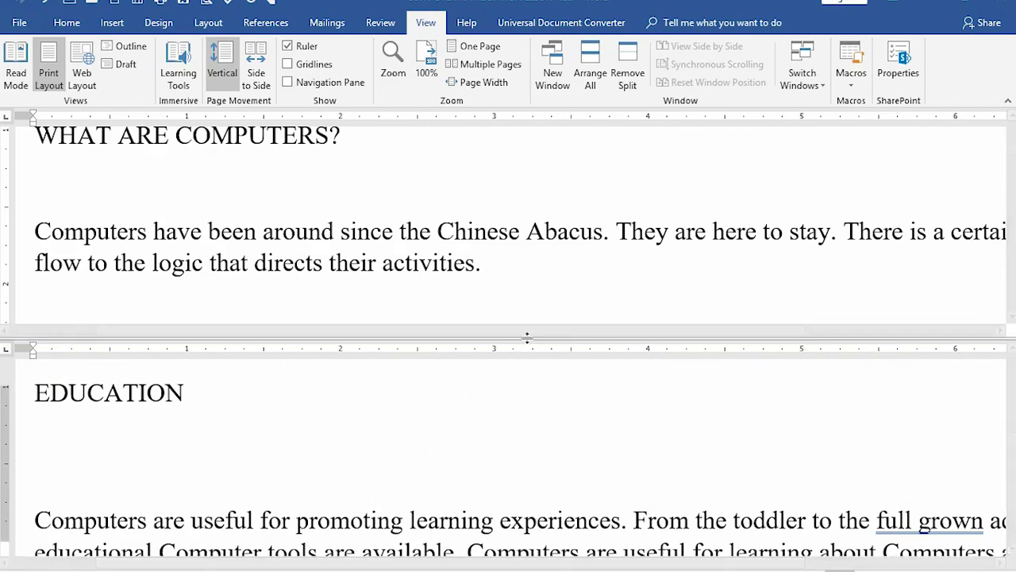
Enlarge the upper pane by moving the split divider down, and look through its opening paragraphs on computer types
{"action": "left_click_drag", "start_coordinate": [530, 338], "coordinate": [515, 453]}
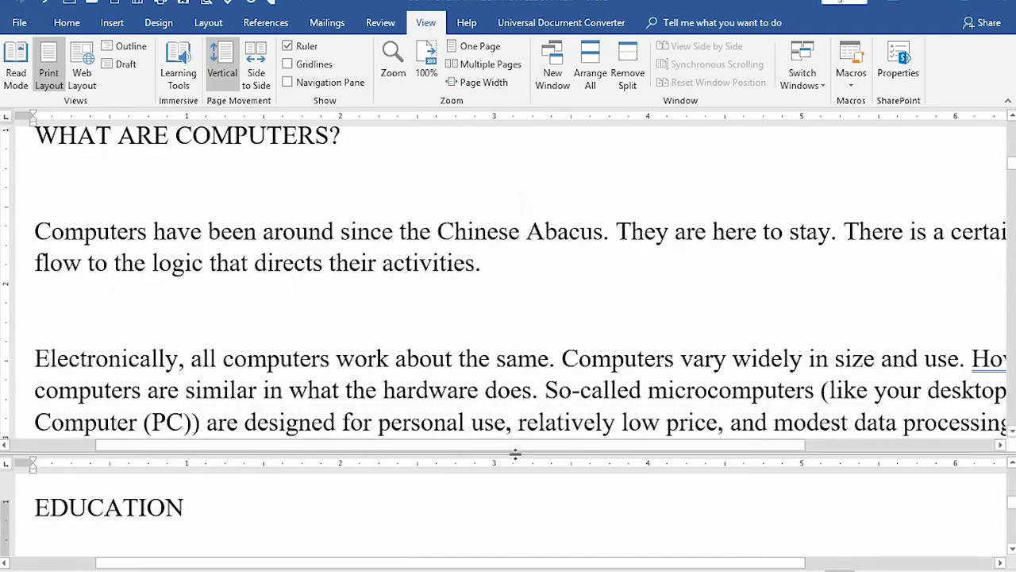
{"action": "scroll", "coordinate": [510, 336], "scroll_direction": "down", "scroll_amount": 3}
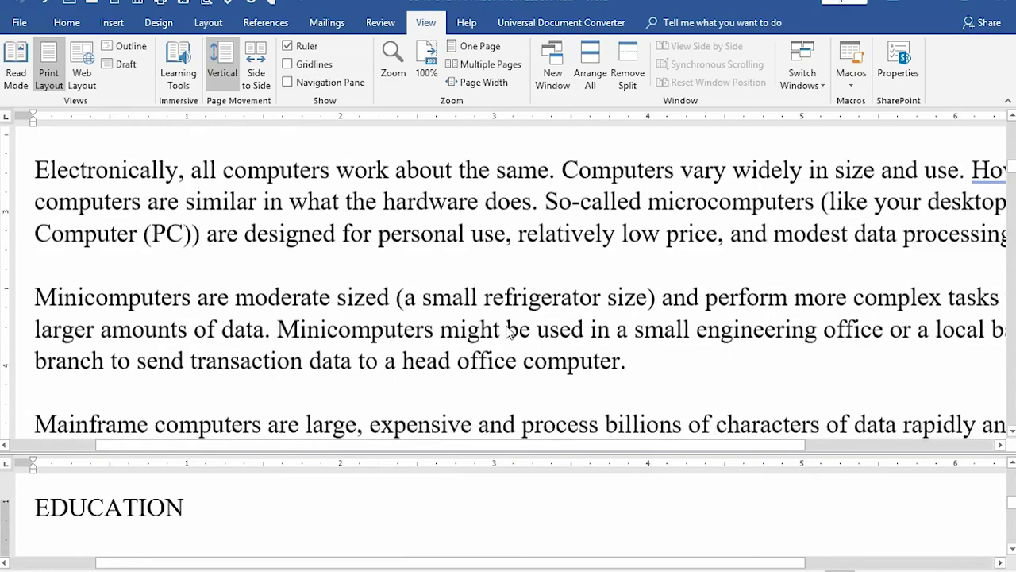
{"action": "scroll", "coordinate": [506, 333], "scroll_direction": "up", "scroll_amount": 2}
{"action": "scroll", "coordinate": [506, 333], "scroll_direction": "up", "scroll_amount": 1}
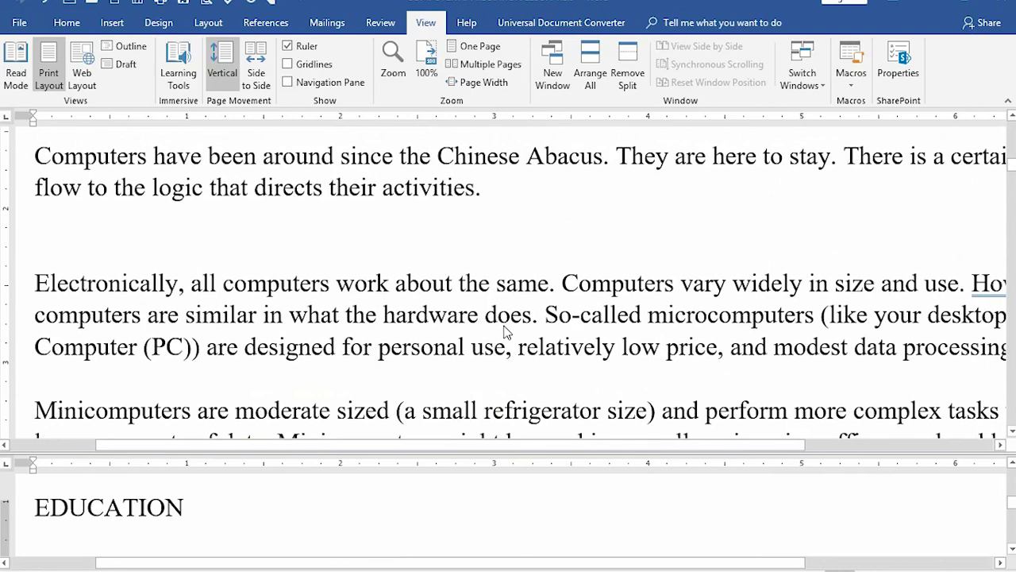
Read on to the minicomputers paragraph in the upper pane, and remove the window split
{"action": "scroll", "coordinate": [506, 333], "scroll_direction": "down", "scroll_amount": 2}
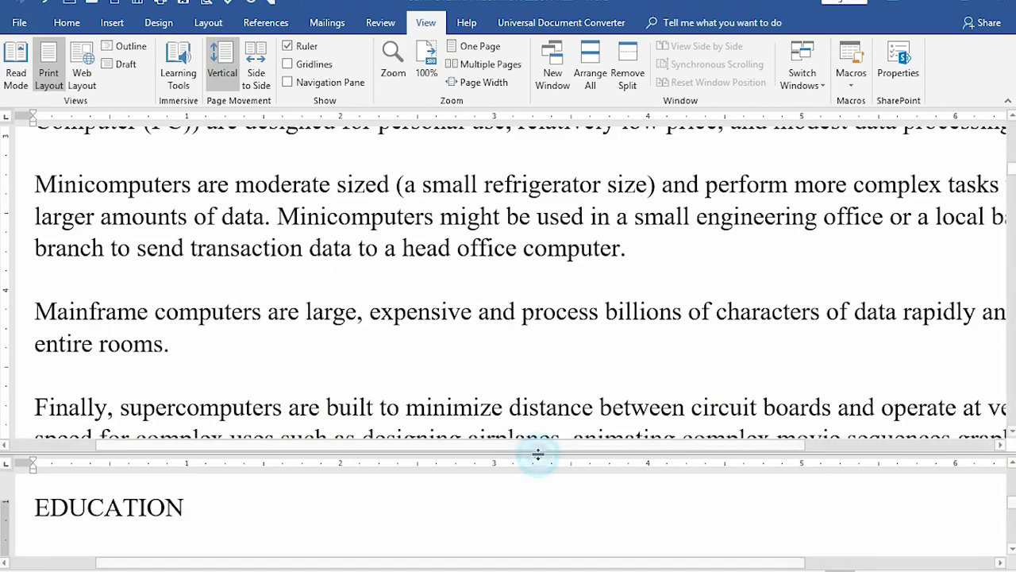
{"action": "left_click_drag", "start_coordinate": [538, 455], "coordinate": [546, 358]}
{"action": "left_click", "coordinate": [626, 79]}
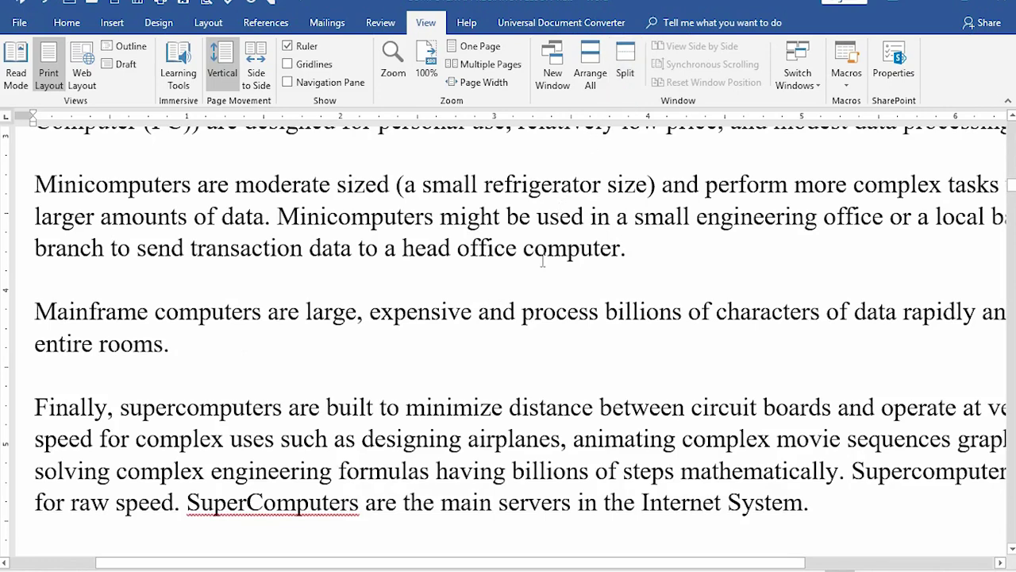
Open a second window of the same document and bring it to the front at the COMPUTER APPRECIATION LESON 1 heading
{"action": "mouse_move", "coordinate": [1014, 184]}
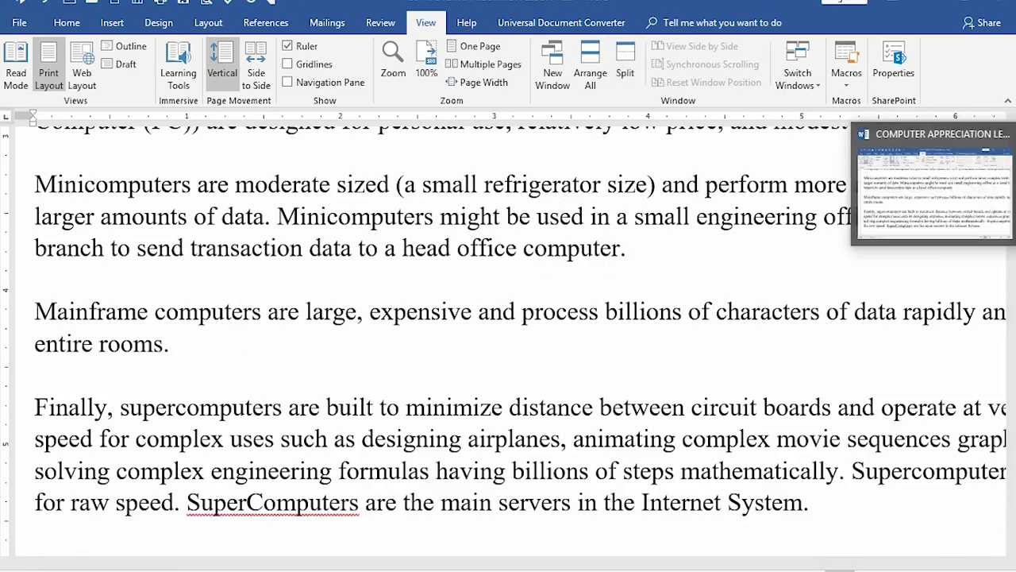
{"action": "left_click", "coordinate": [554, 75]}
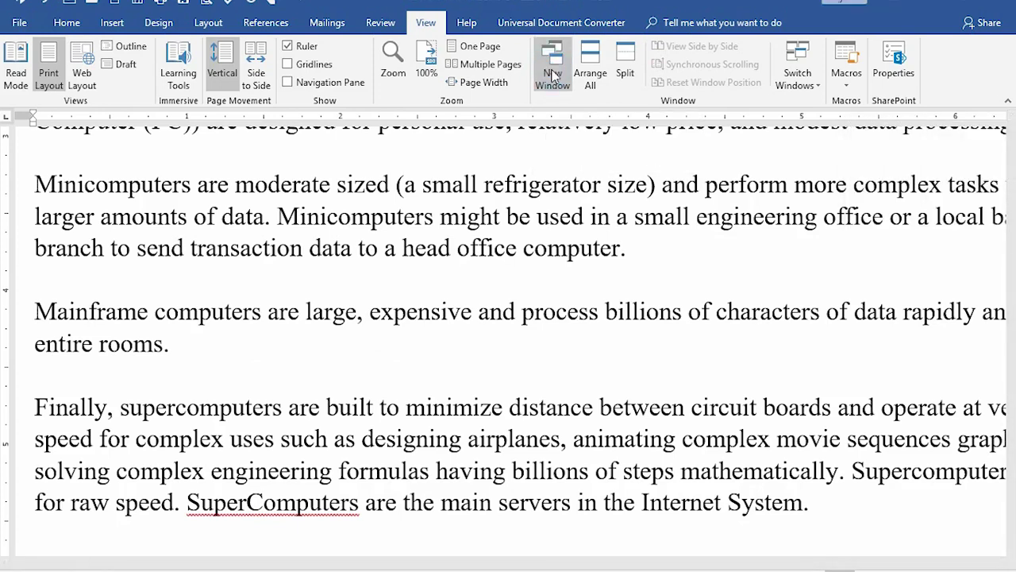
{"action": "mouse_move", "coordinate": [1015, 155]}
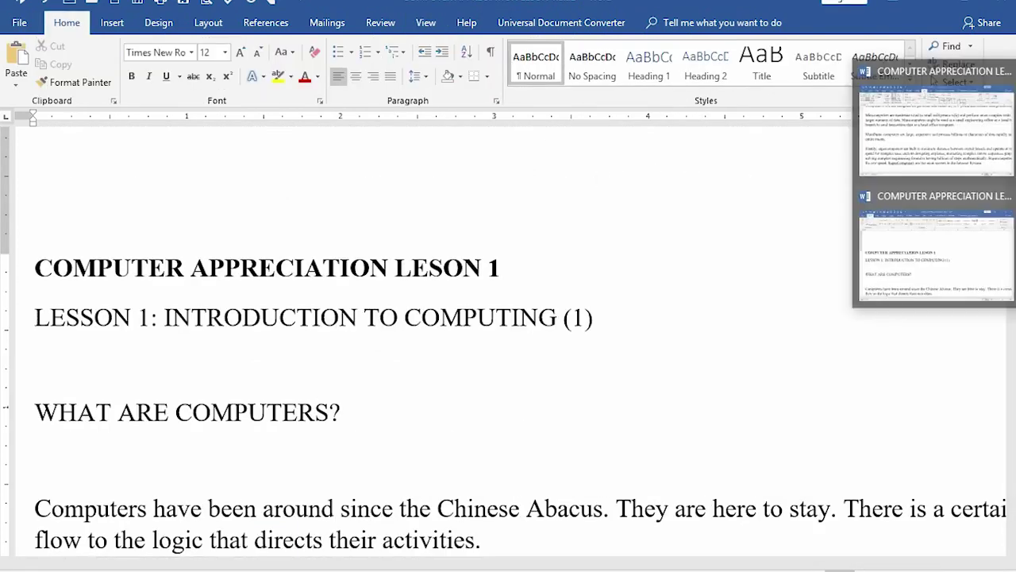
{"action": "left_click", "coordinate": [767, 220]}
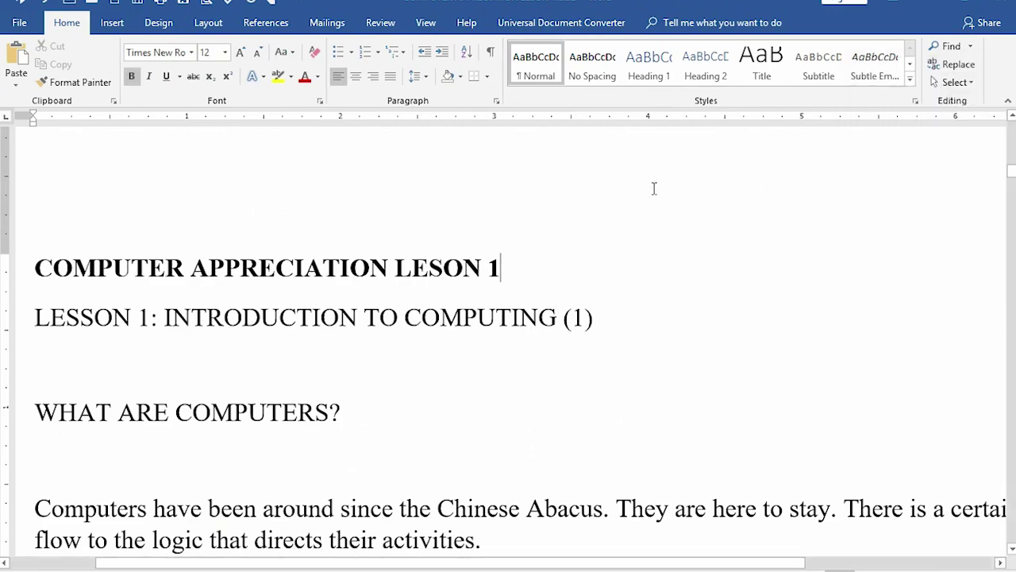
Return to the first document window and bring it back to the WHAT ARE COMPUTERS? section
{"action": "mouse_move", "coordinate": [1014, 151]}
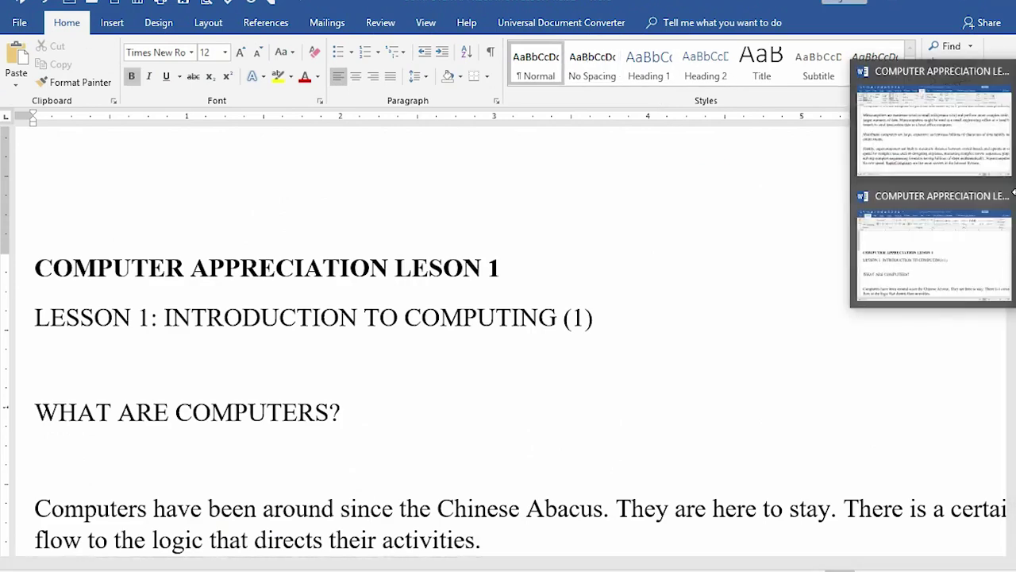
{"action": "left_click", "coordinate": [973, 149]}
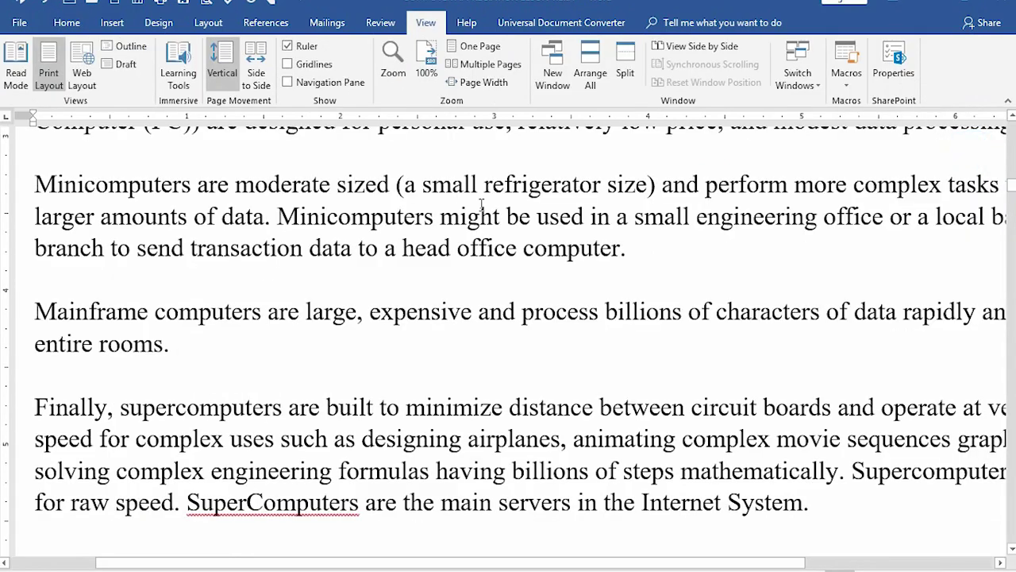
{"action": "scroll", "coordinate": [486, 200], "scroll_direction": "up", "scroll_amount": 3}
{"action": "scroll", "coordinate": [490, 205], "scroll_direction": "up", "scroll_amount": 2}
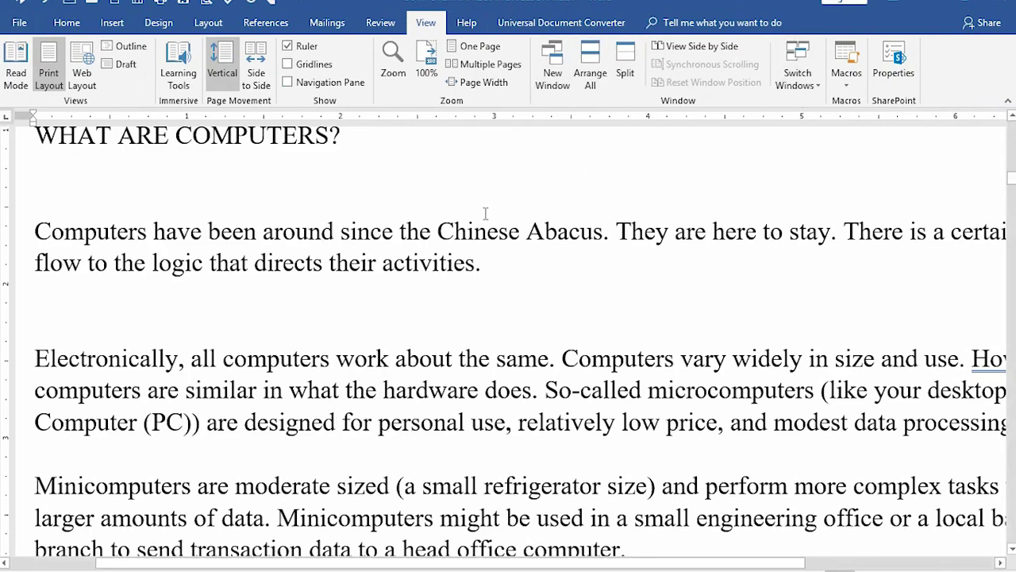
Switch to the window COMPUTER APPRECIATION LESON 1.txt:2, look through its text, and return to the first window
{"action": "mouse_move", "coordinate": [1015, 182]}
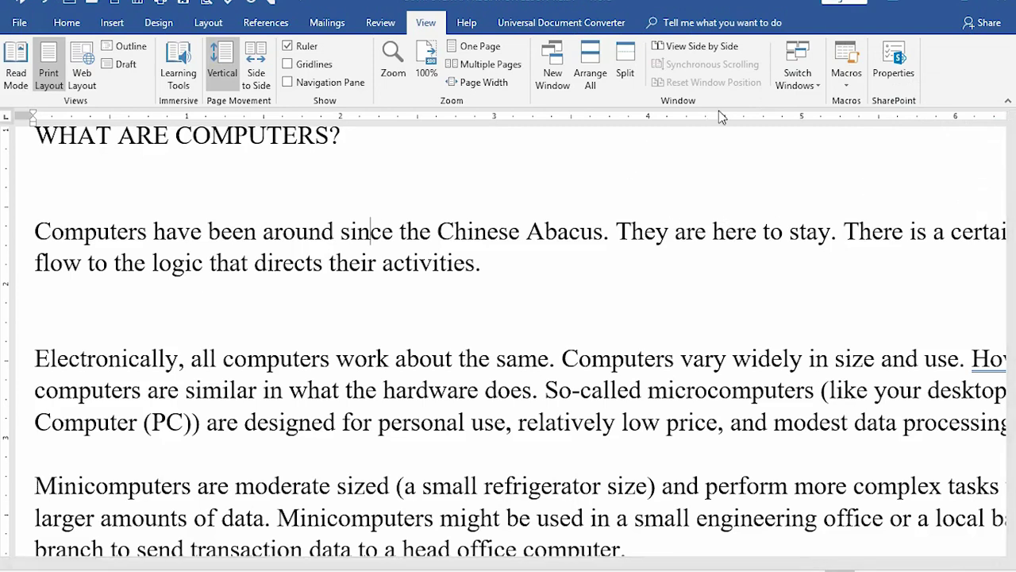
{"action": "left_click", "coordinate": [804, 84]}
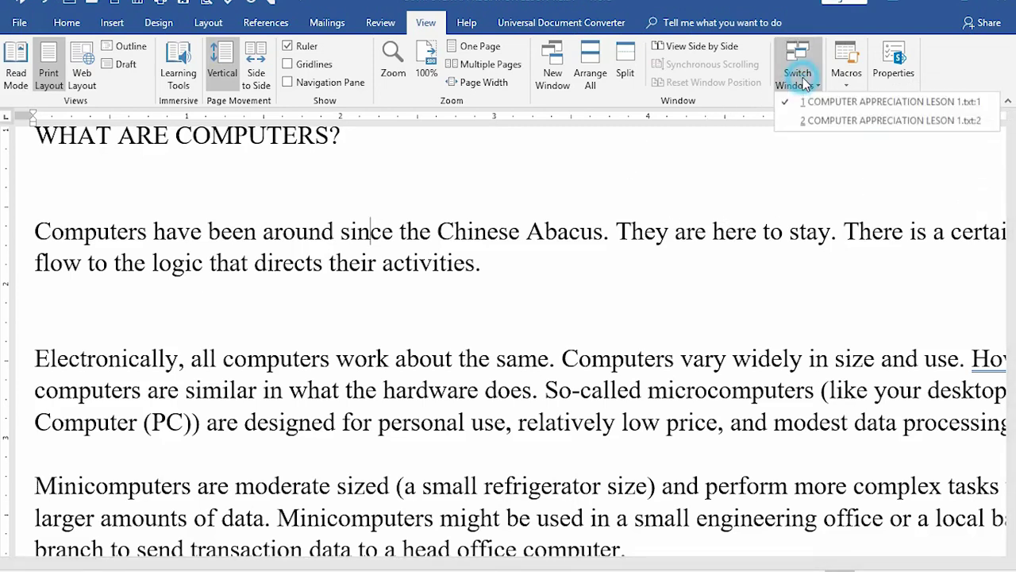
{"action": "left_click", "coordinate": [805, 122]}
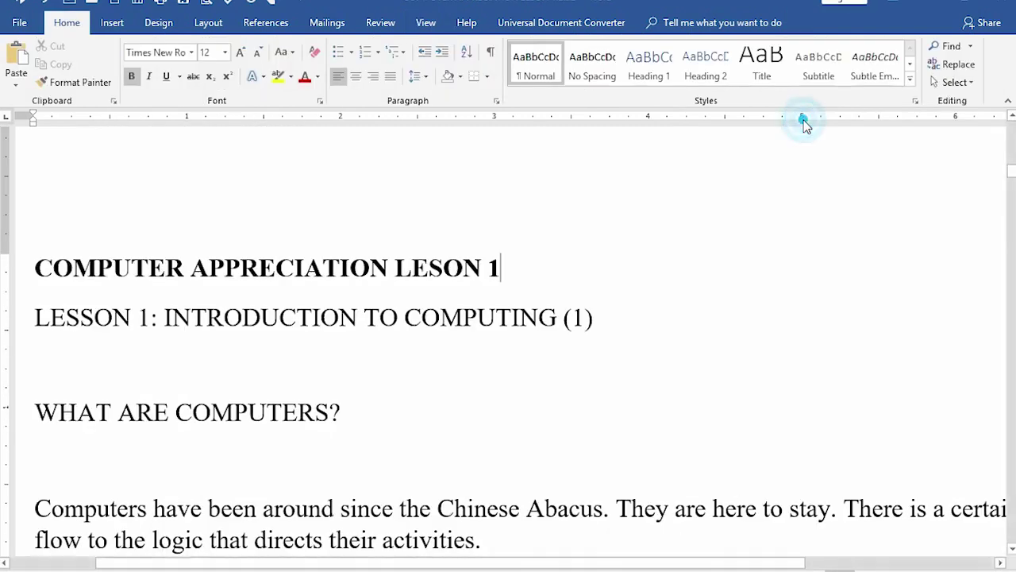
{"action": "scroll", "coordinate": [762, 191], "scroll_direction": "down", "scroll_amount": 5}
{"action": "scroll", "coordinate": [759, 163], "scroll_direction": "up", "scroll_amount": 5}
{"action": "mouse_move", "coordinate": [963, 181]}
{"action": "left_click", "coordinate": [919, 154]}
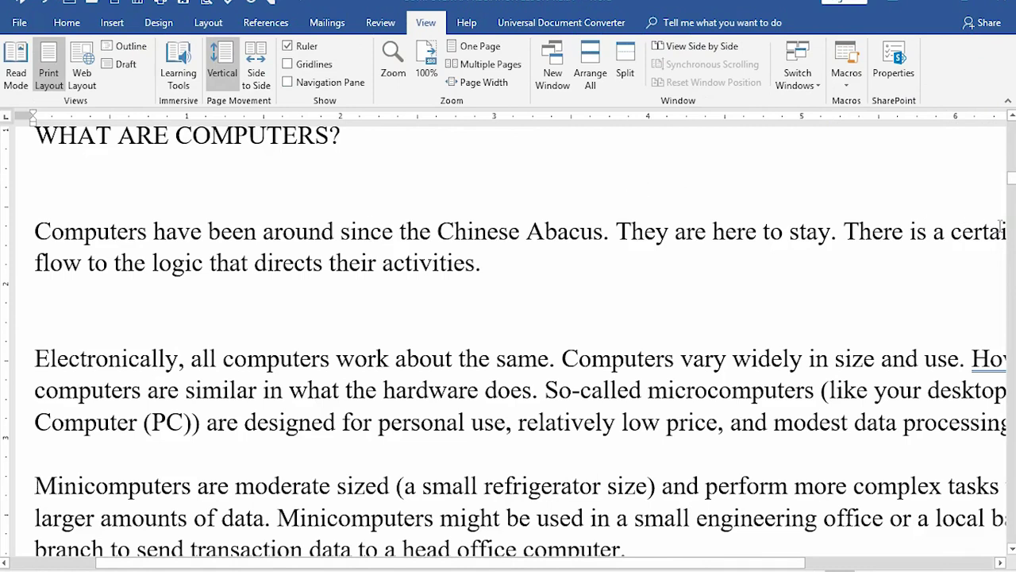
Try the 100%, one-page and multiple-page zoom views on the document, and settle on page width
{"action": "left_click", "coordinate": [427, 64]}
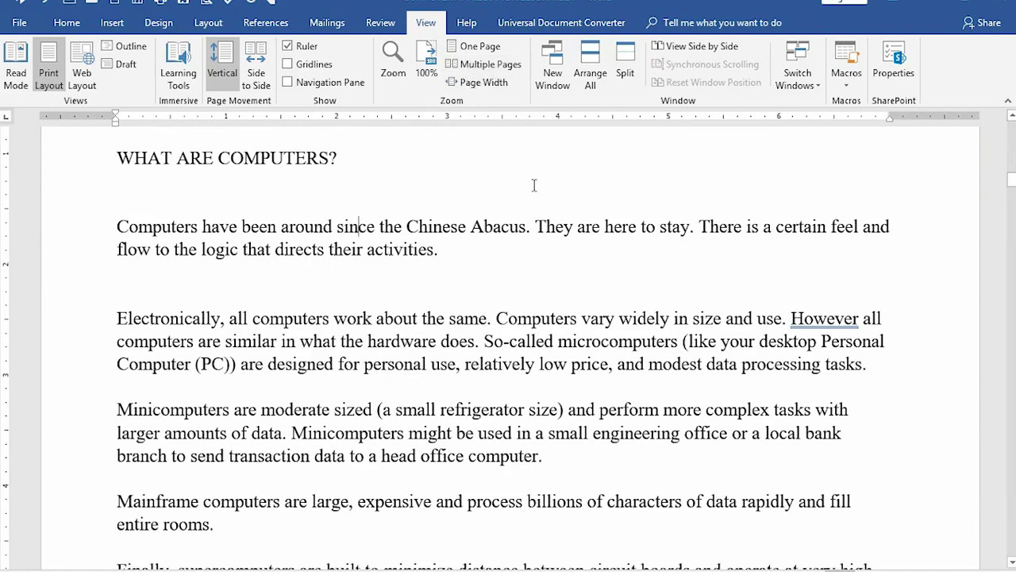
{"action": "left_click", "coordinate": [473, 48]}
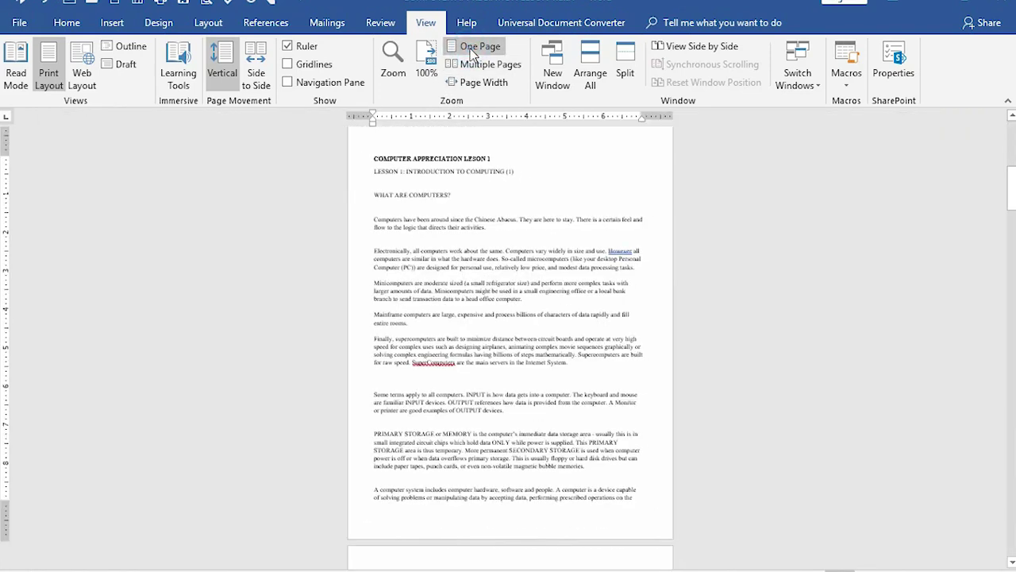
{"action": "scroll", "coordinate": [606, 277], "scroll_direction": "down", "scroll_amount": 2}
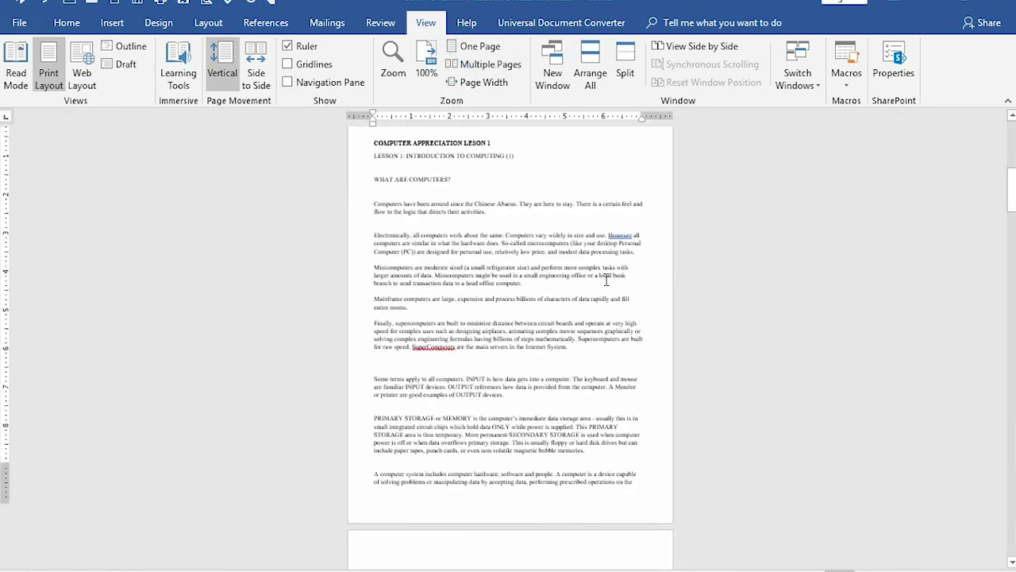
{"action": "left_click", "coordinate": [480, 65]}
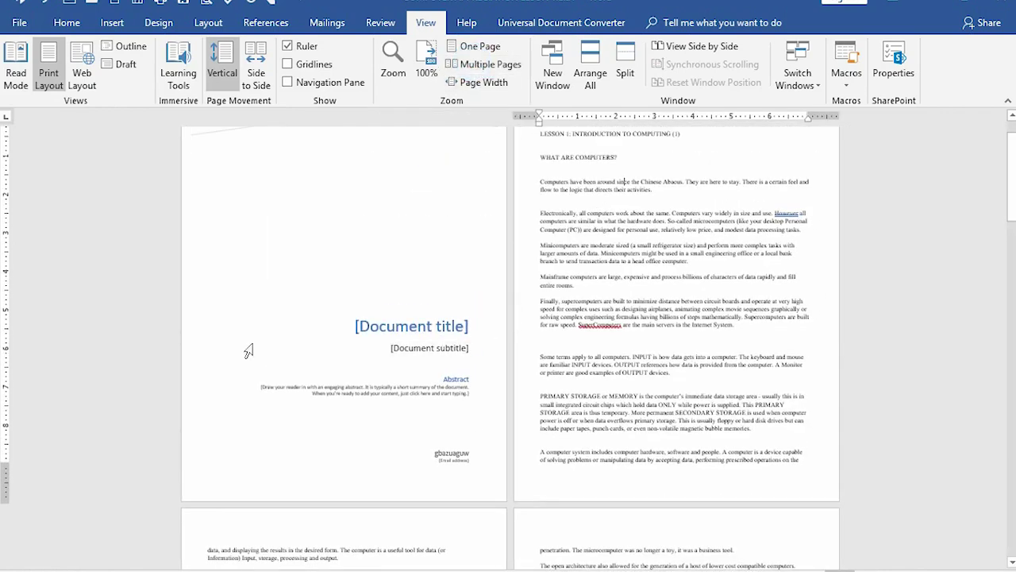
{"action": "scroll", "coordinate": [677, 278], "scroll_direction": "down", "scroll_amount": 3}
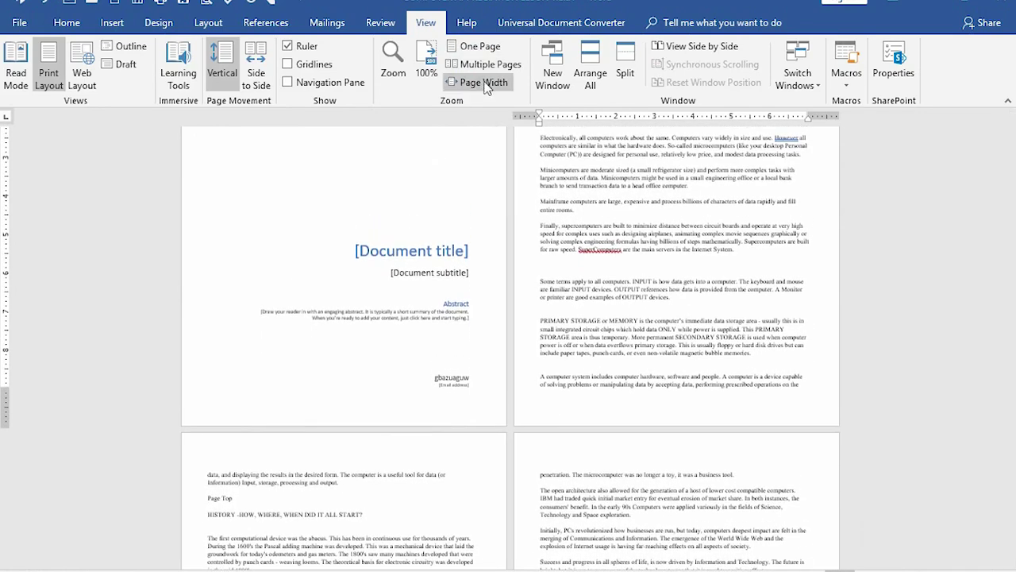
{"action": "left_click", "coordinate": [479, 81]}
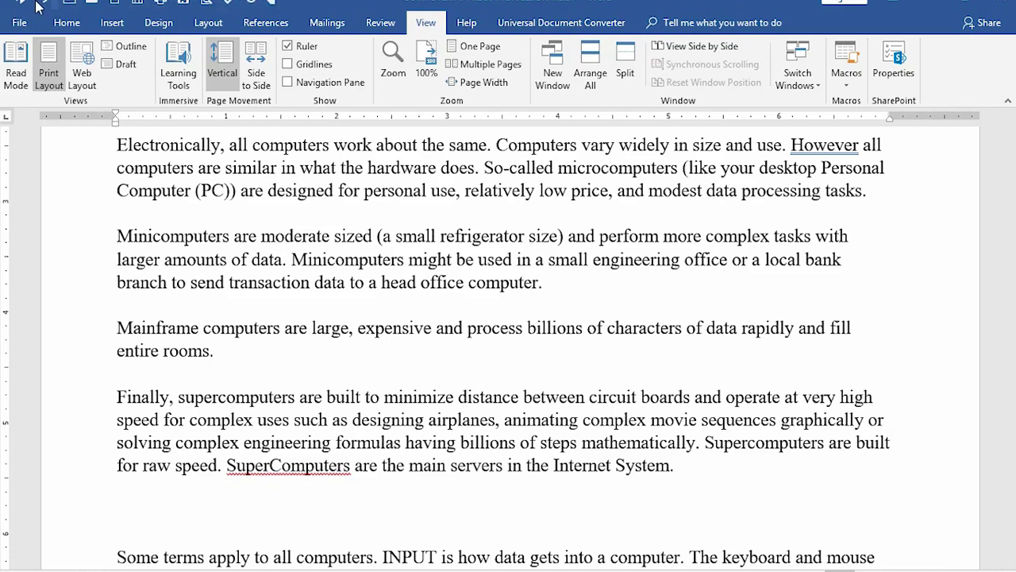
{"action": "scroll", "coordinate": [151, 55], "scroll_direction": "down", "scroll_amount": 2}
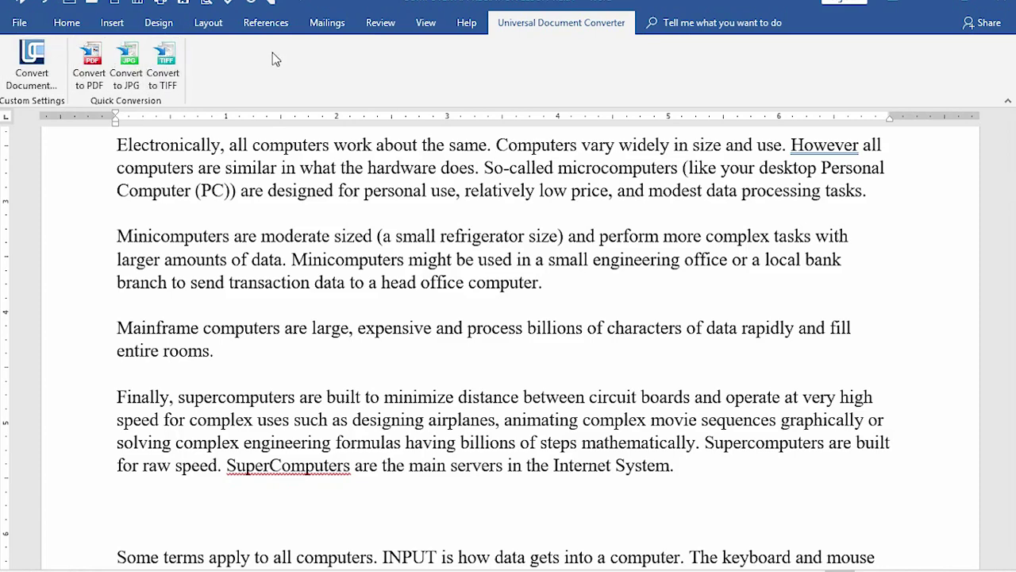
Examine the review, layout, design, insert and home commands and the file's Info page, and return to the document
{"action": "left_click", "coordinate": [380, 24]}
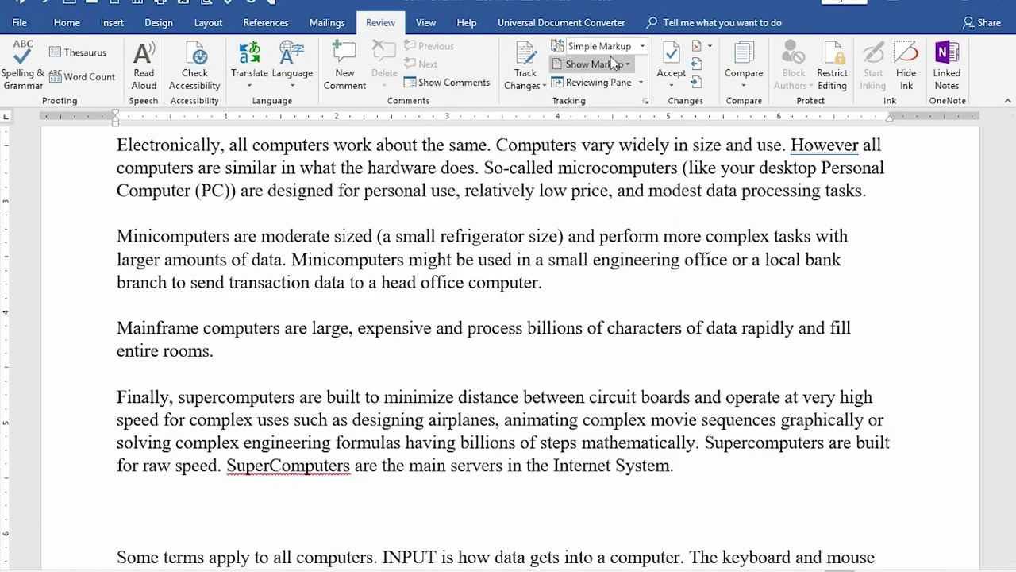
{"action": "left_click", "coordinate": [208, 22]}
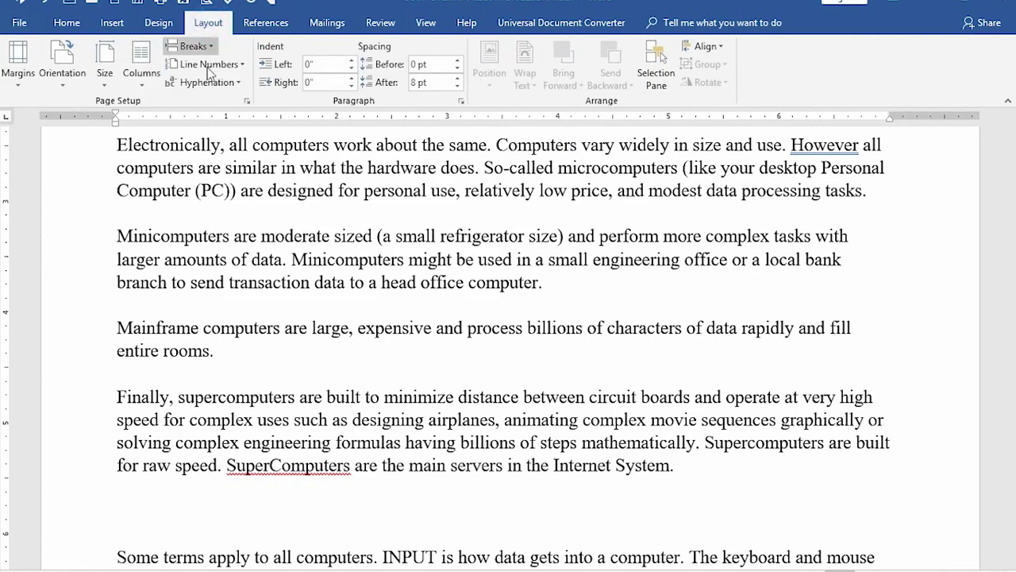
{"action": "left_click", "coordinate": [159, 22]}
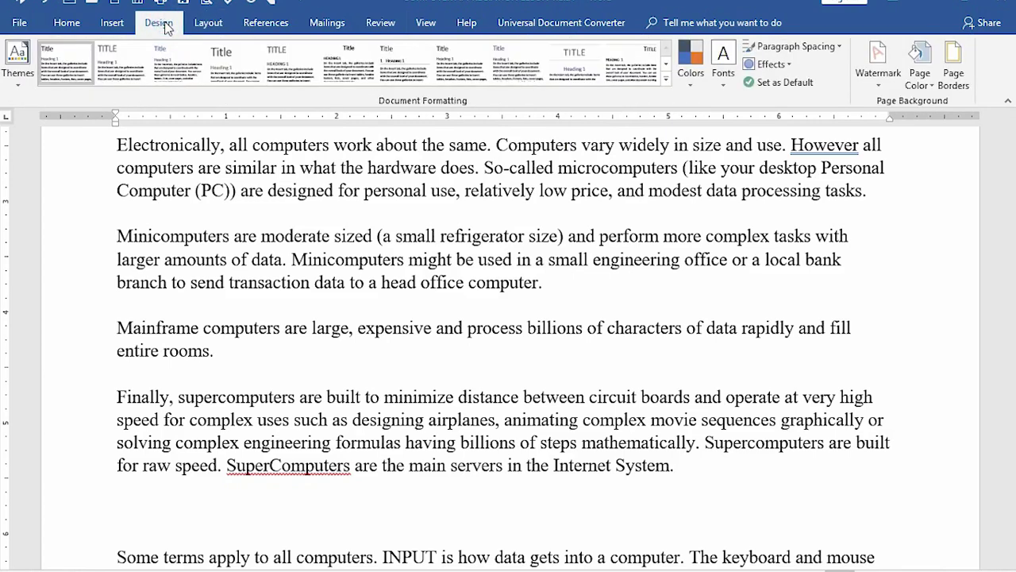
{"action": "left_click", "coordinate": [111, 24]}
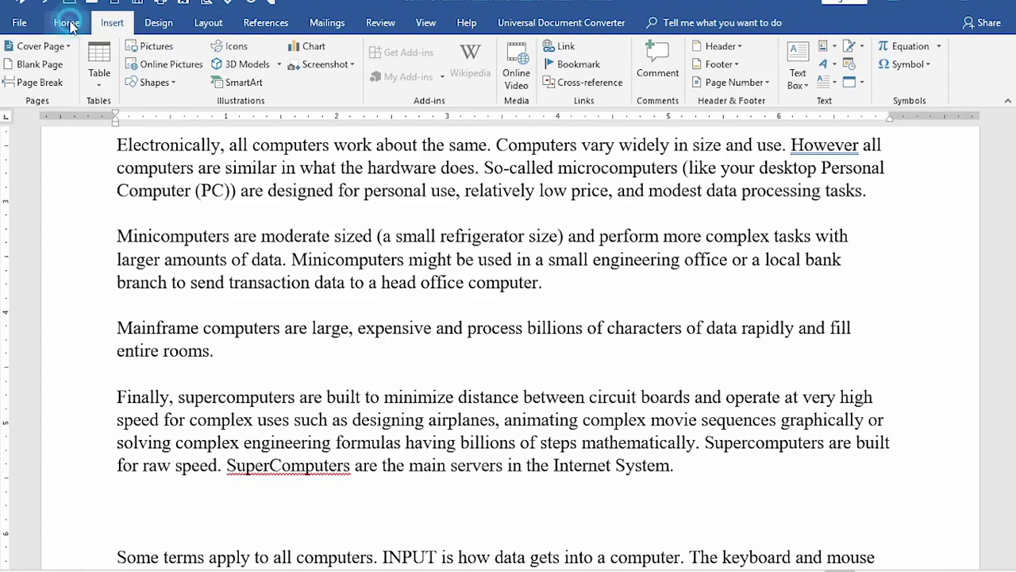
{"action": "left_click", "coordinate": [67, 23]}
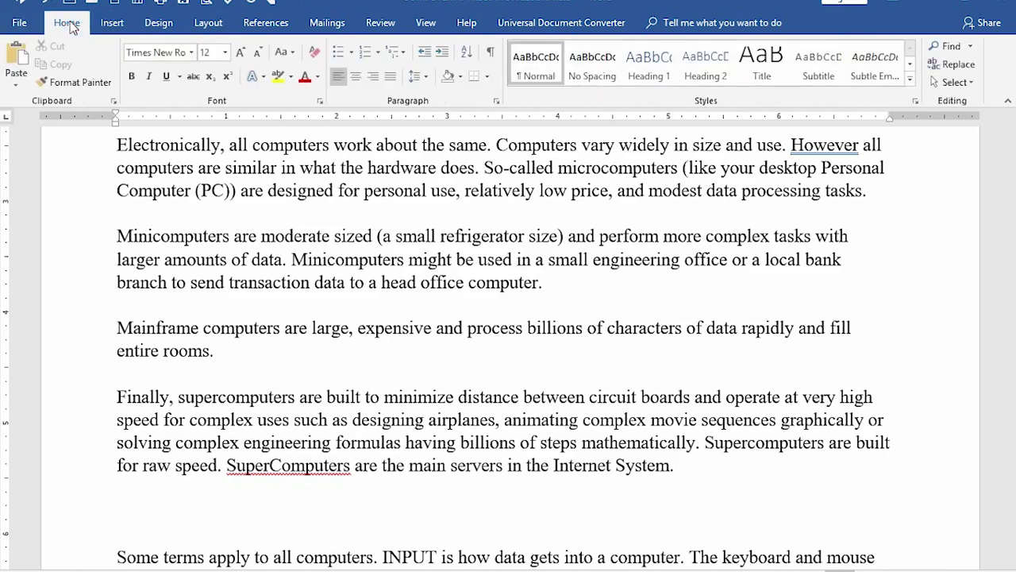
{"action": "left_click", "coordinate": [20, 24]}
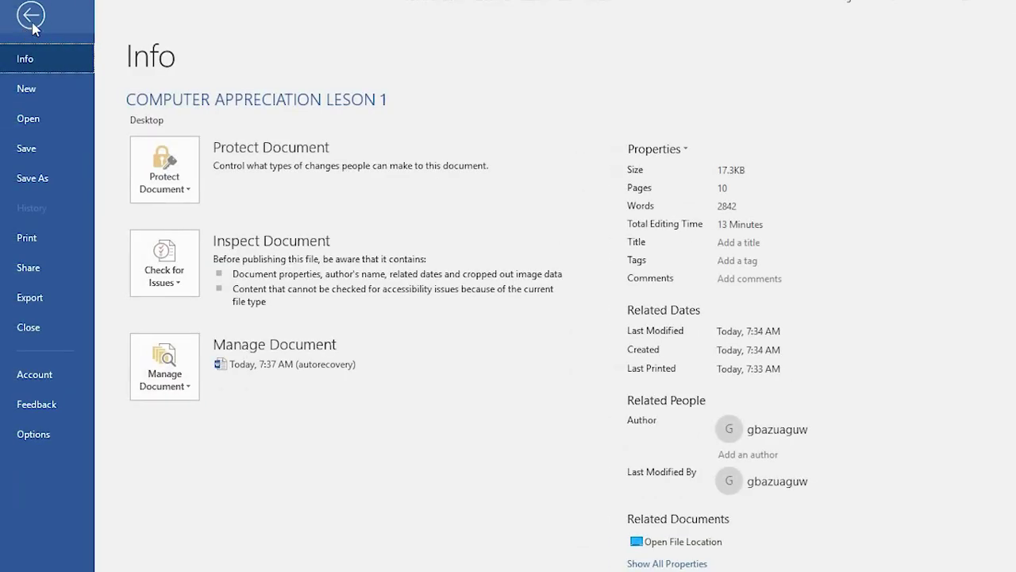
{"action": "left_click", "coordinate": [31, 18]}
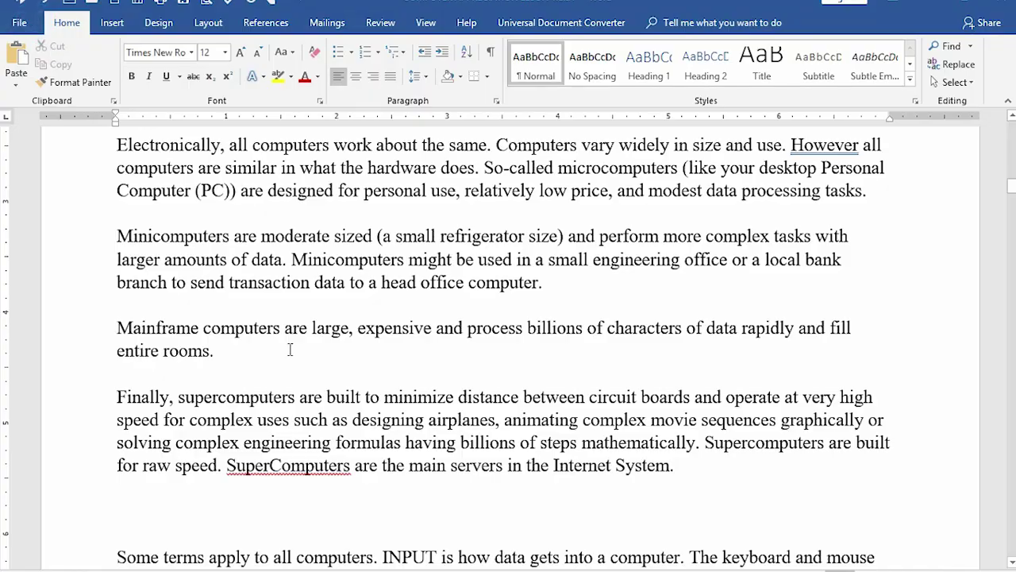
Switch to Excel and create a blank workbook
{"action": "key", "text": "super"}
{"action": "type", "text": "EX"}
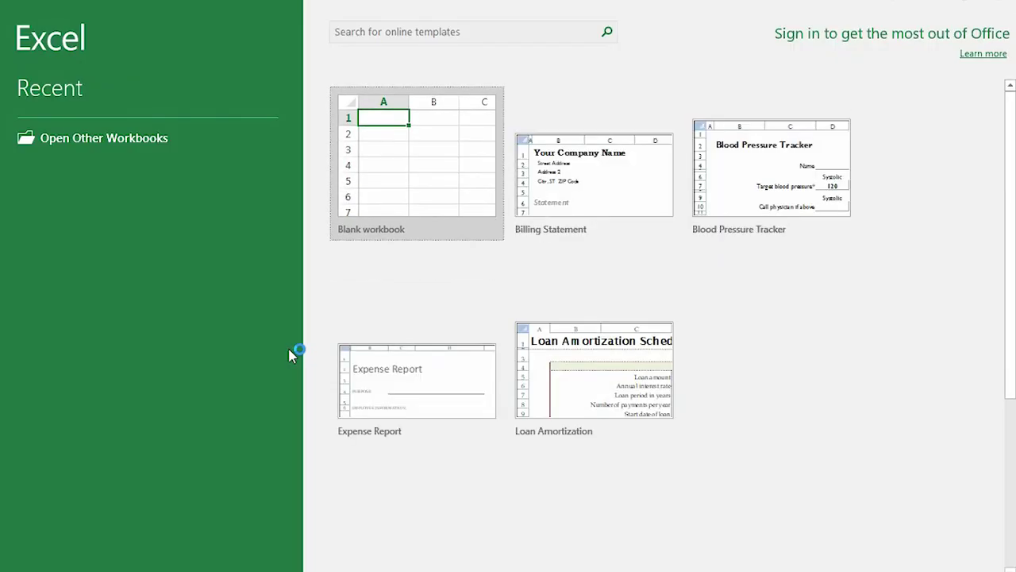
{"action": "left_click", "coordinate": [421, 200]}
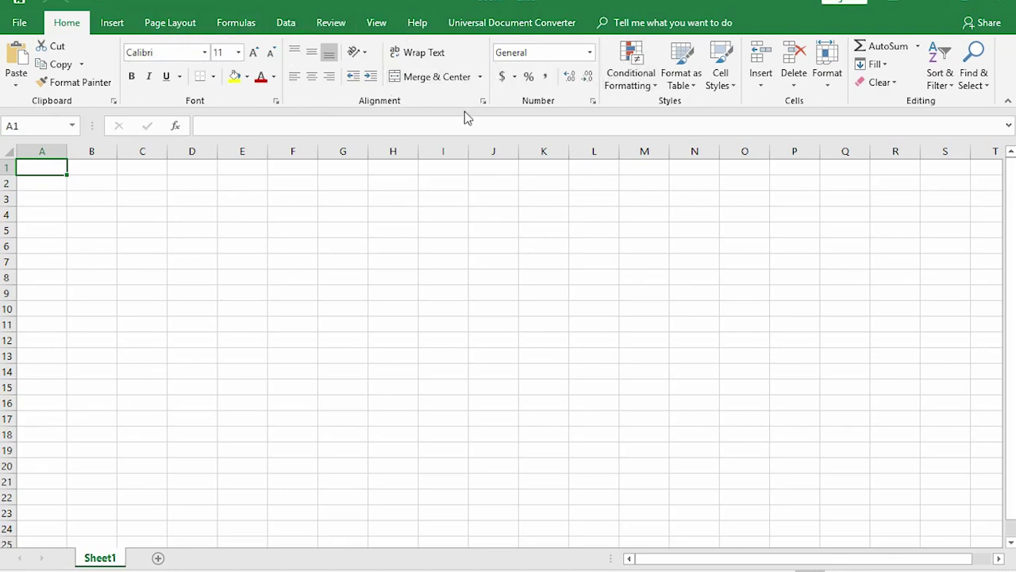
Examine the insert, page layout, formula, data, review and view commands available in the blank workbook
{"action": "left_click", "coordinate": [127, 26]}
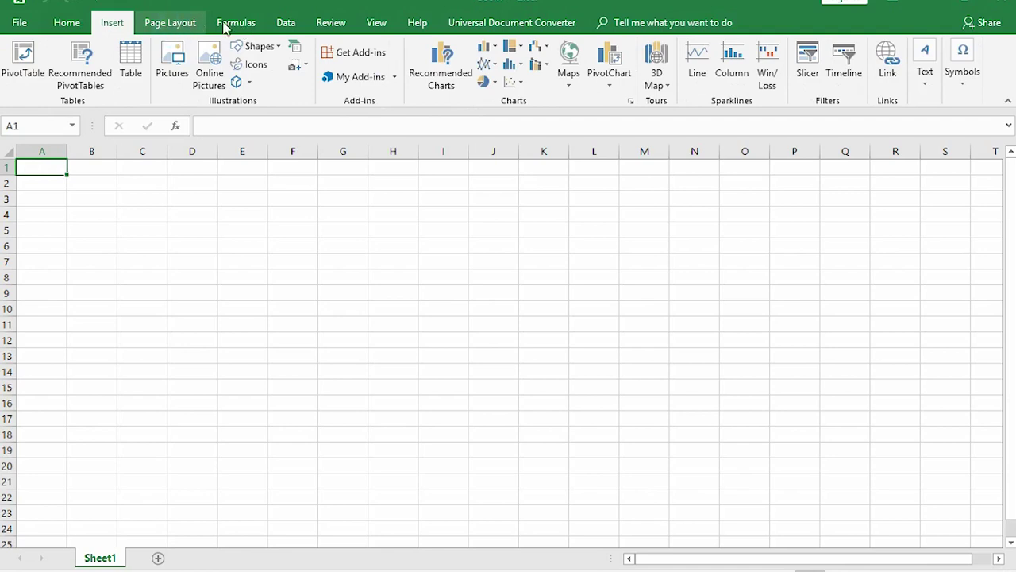
{"action": "left_click", "coordinate": [171, 26]}
{"action": "left_click", "coordinate": [232, 25]}
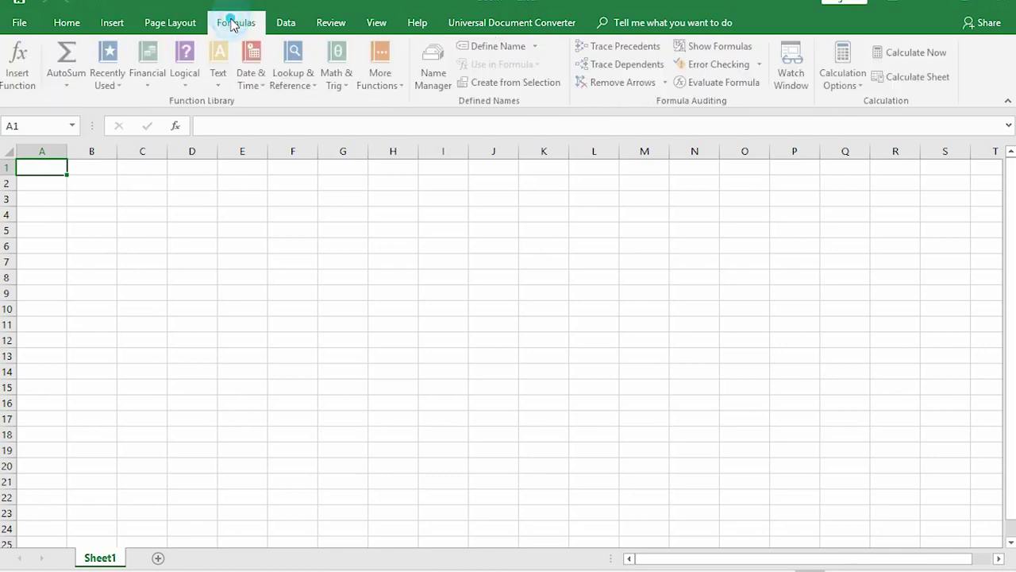
{"action": "left_click", "coordinate": [285, 27]}
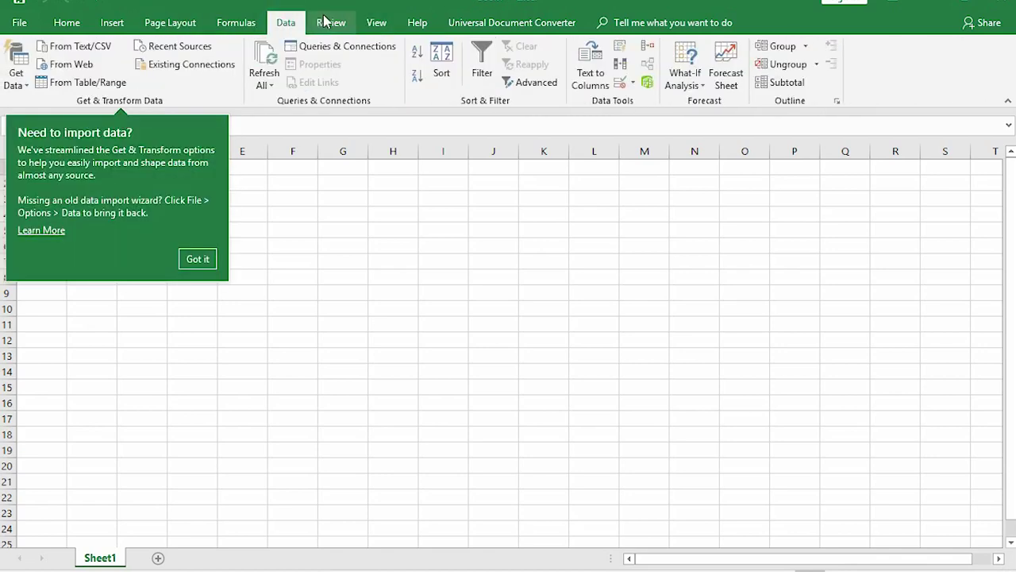
{"action": "left_click", "coordinate": [329, 23]}
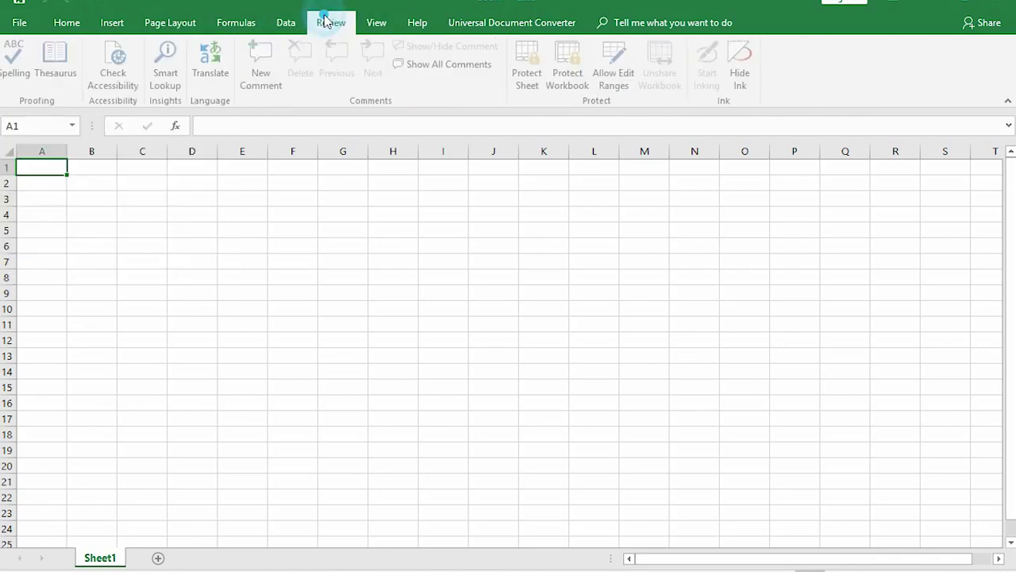
{"action": "left_click", "coordinate": [376, 23]}
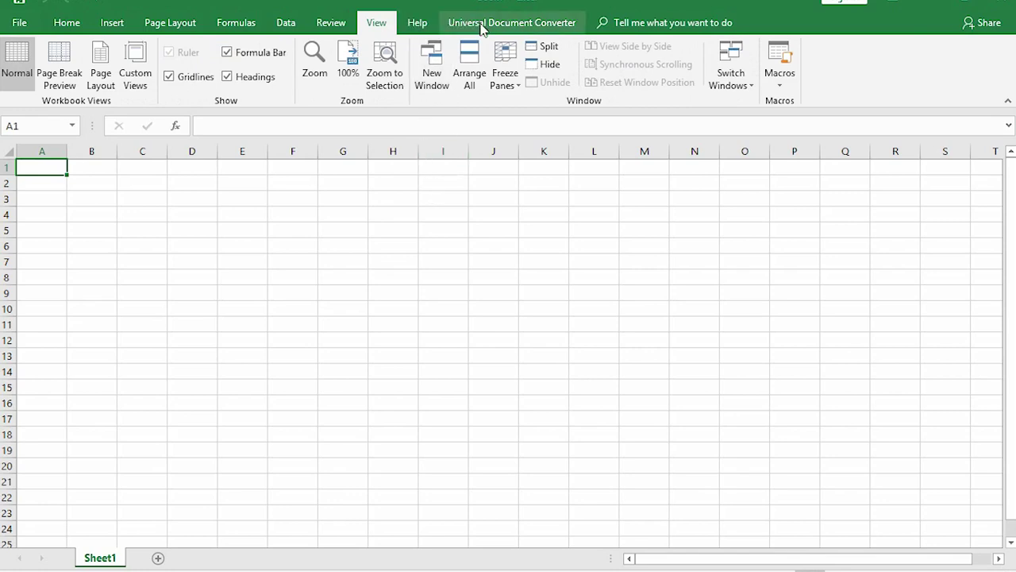
{"action": "left_click", "coordinate": [236, 25]}
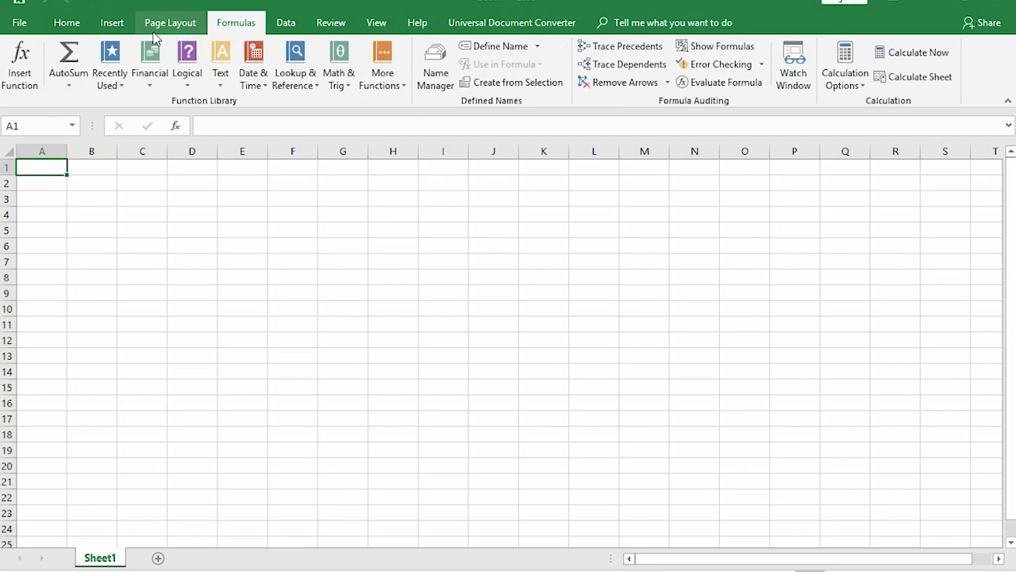
Examine the workbook's page layout and home commands and the file's Open page, and return to the sheet
{"action": "left_click", "coordinate": [160, 26]}
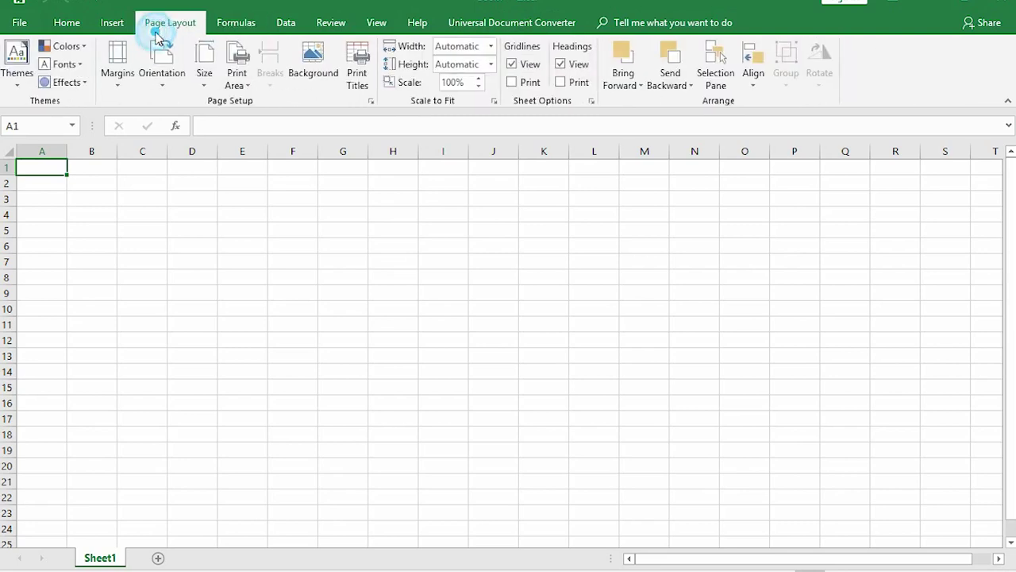
{"action": "left_click", "coordinate": [66, 22]}
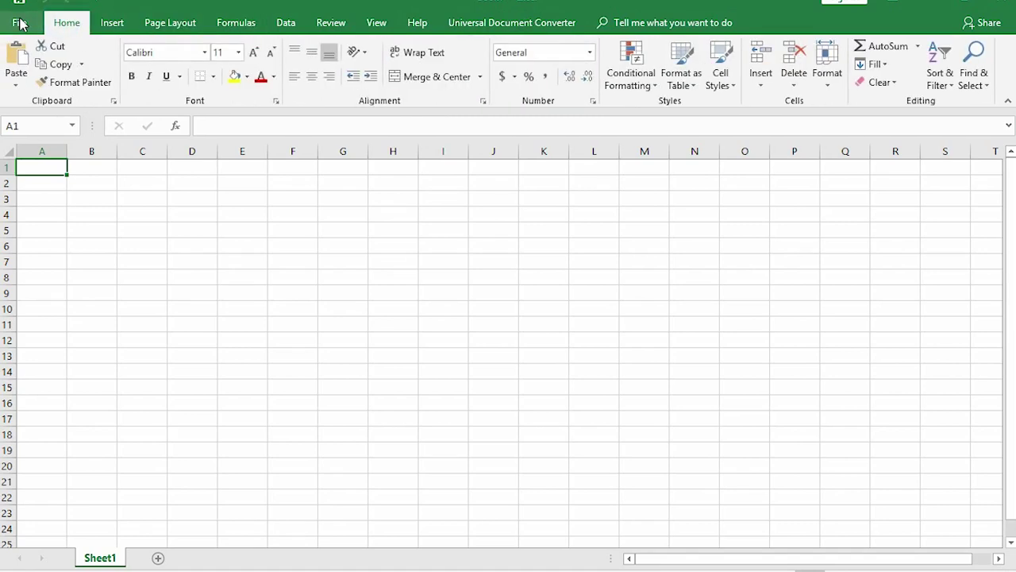
{"action": "left_click", "coordinate": [19, 24]}
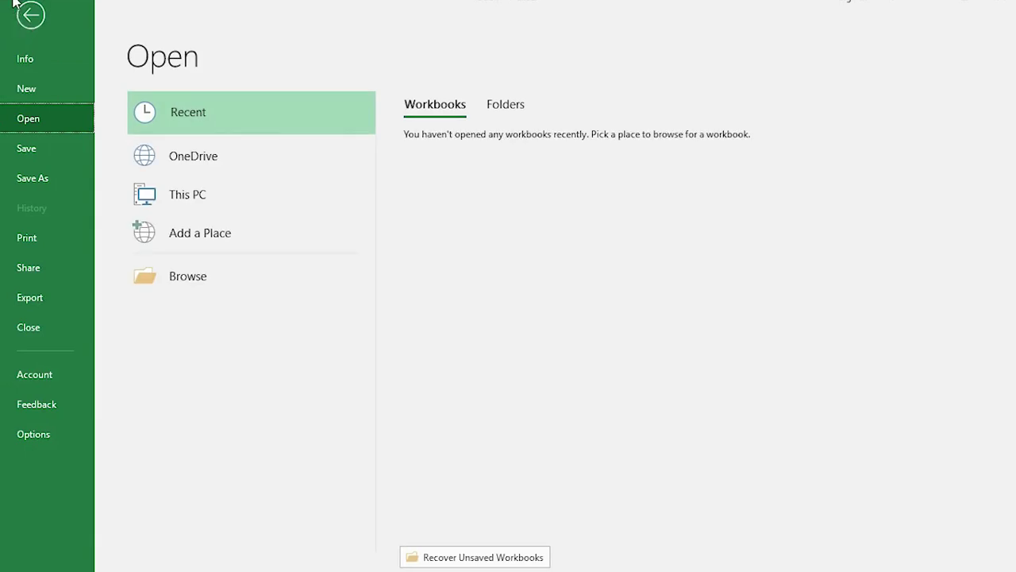
{"action": "left_click", "coordinate": [31, 17]}
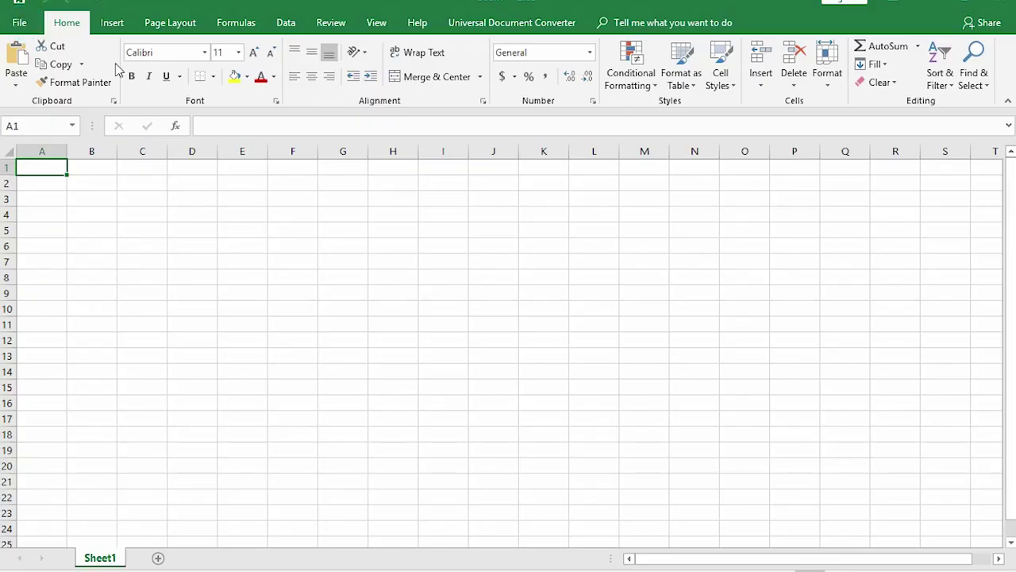
Compare the formula, data, review, view and insert commands for the blank sheet, ending with the zoom command
{"action": "left_click", "coordinate": [265, 22]}
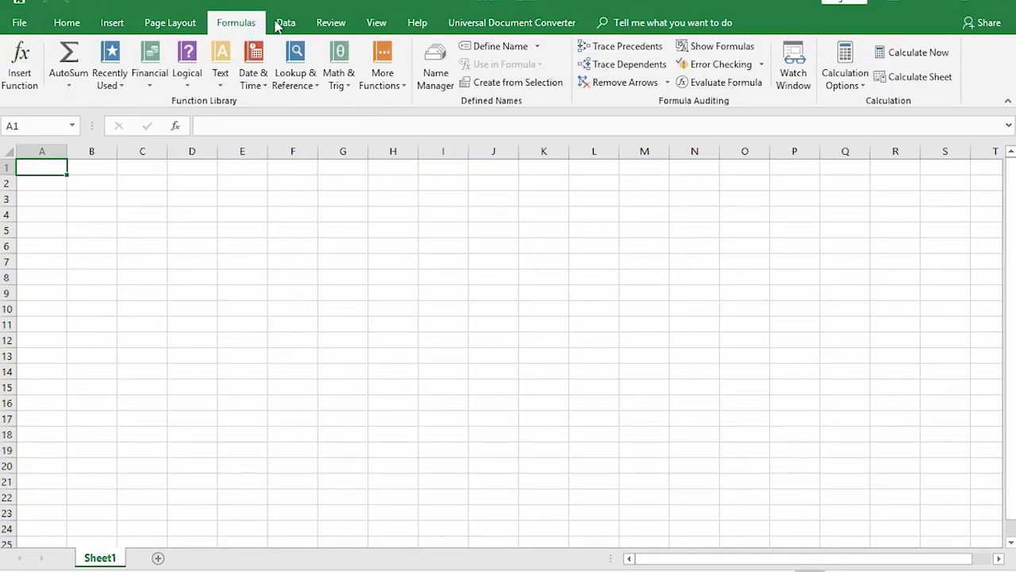
{"action": "left_click", "coordinate": [285, 22]}
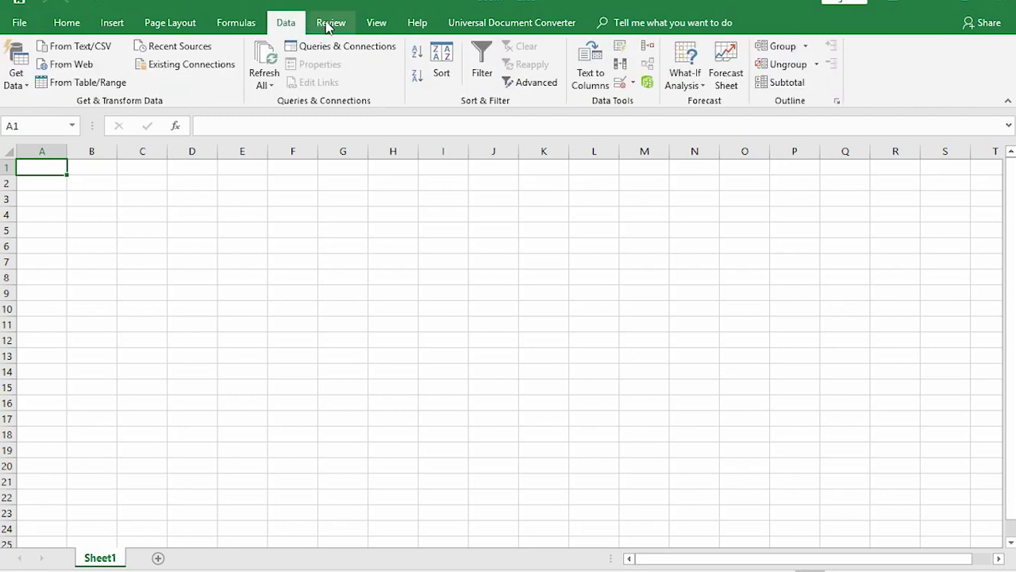
{"action": "left_click", "coordinate": [325, 23]}
{"action": "left_click", "coordinate": [374, 24]}
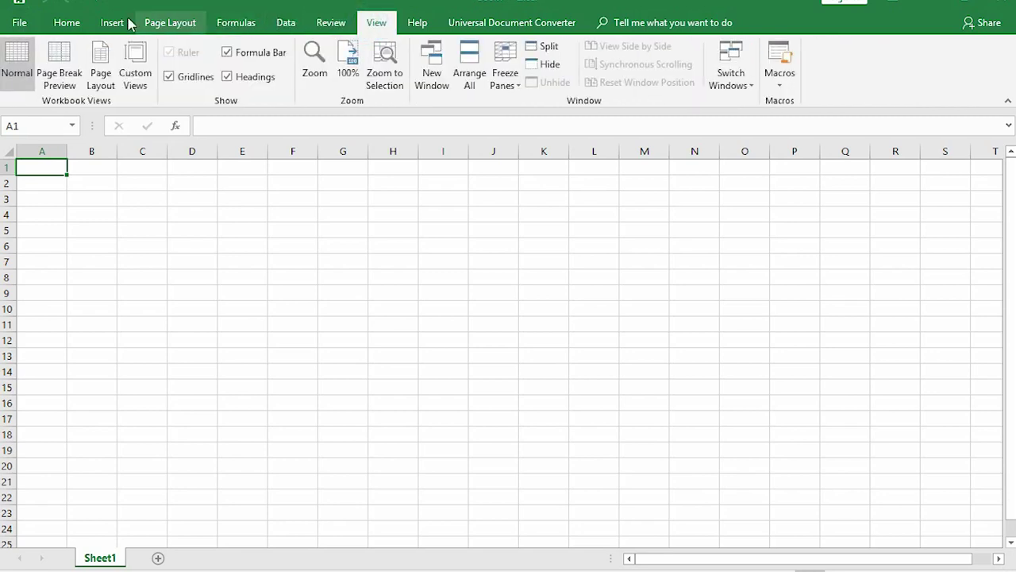
{"action": "left_click", "coordinate": [111, 22]}
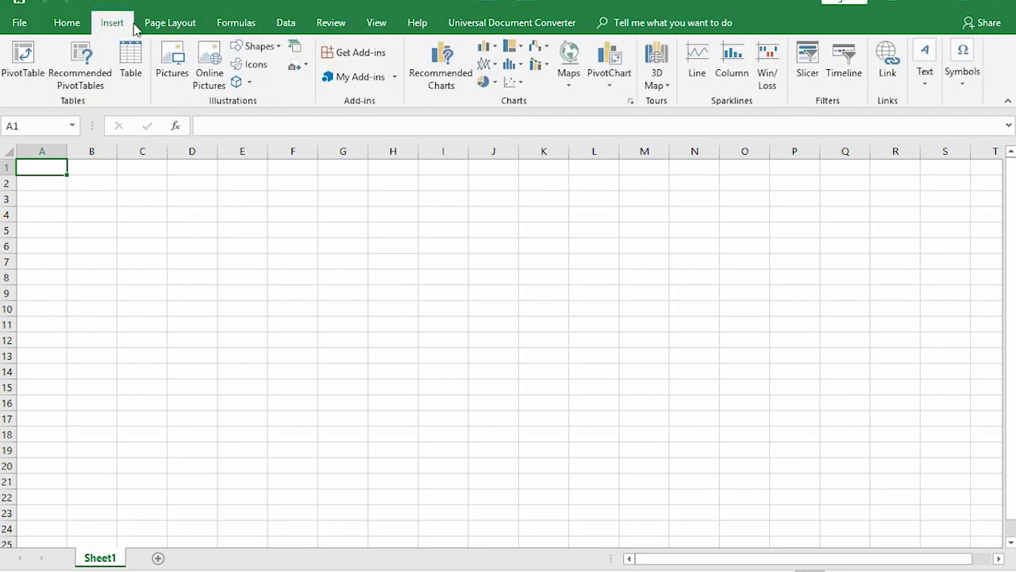
{"action": "left_click", "coordinate": [377, 24]}
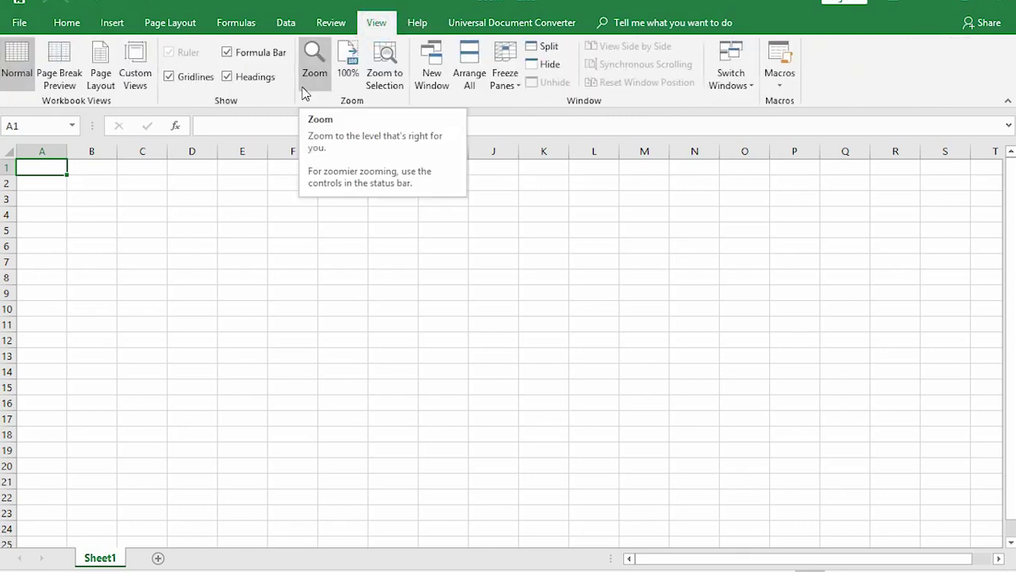
Review the workbook's command groups in order from home through insert, page layout, formulas, data and review to view
{"action": "left_click", "coordinate": [164, 23]}
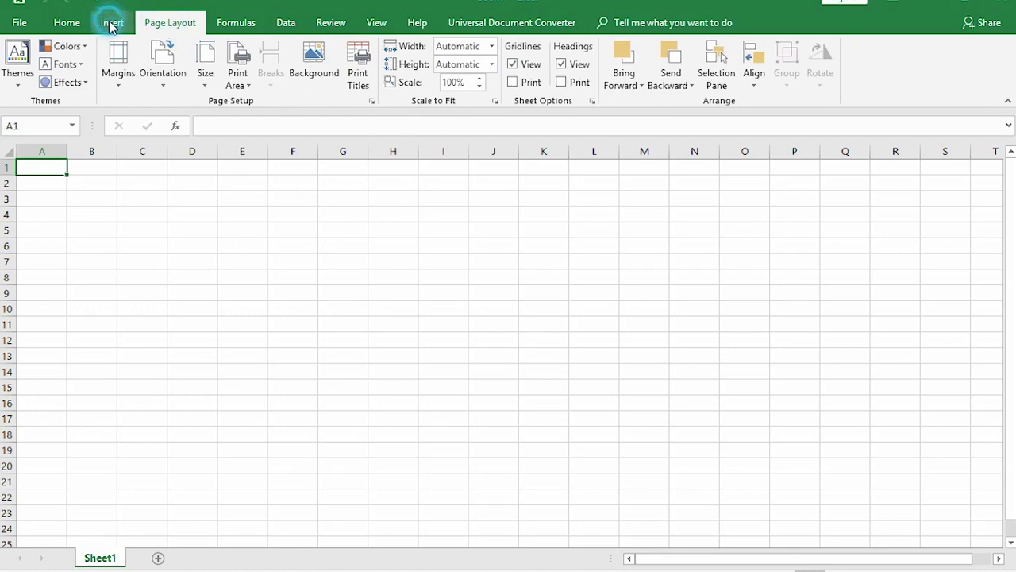
{"action": "left_click", "coordinate": [111, 23]}
{"action": "left_click", "coordinate": [70, 23]}
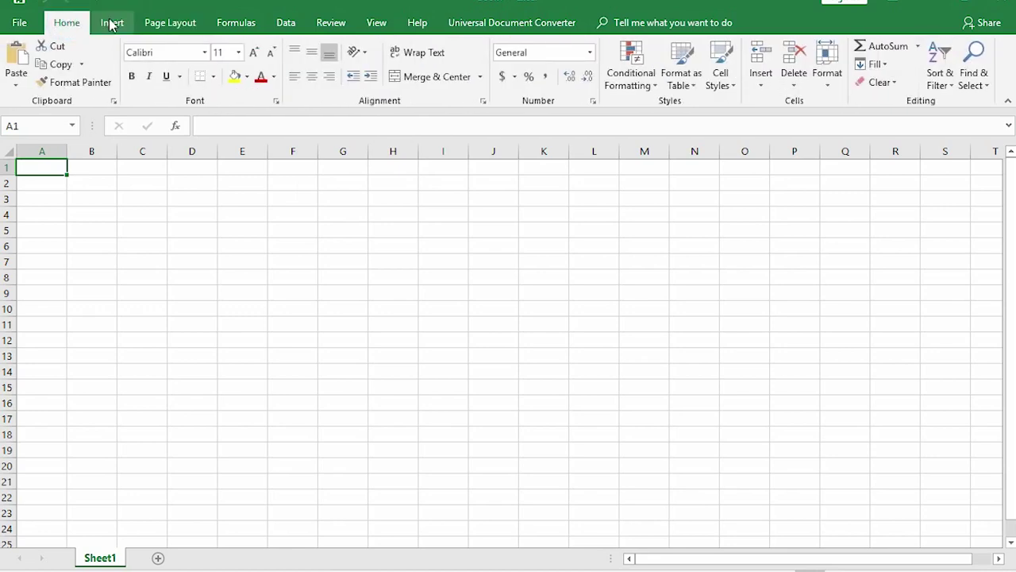
{"action": "left_click", "coordinate": [111, 23]}
{"action": "left_click", "coordinate": [170, 23]}
{"action": "left_click", "coordinate": [240, 24]}
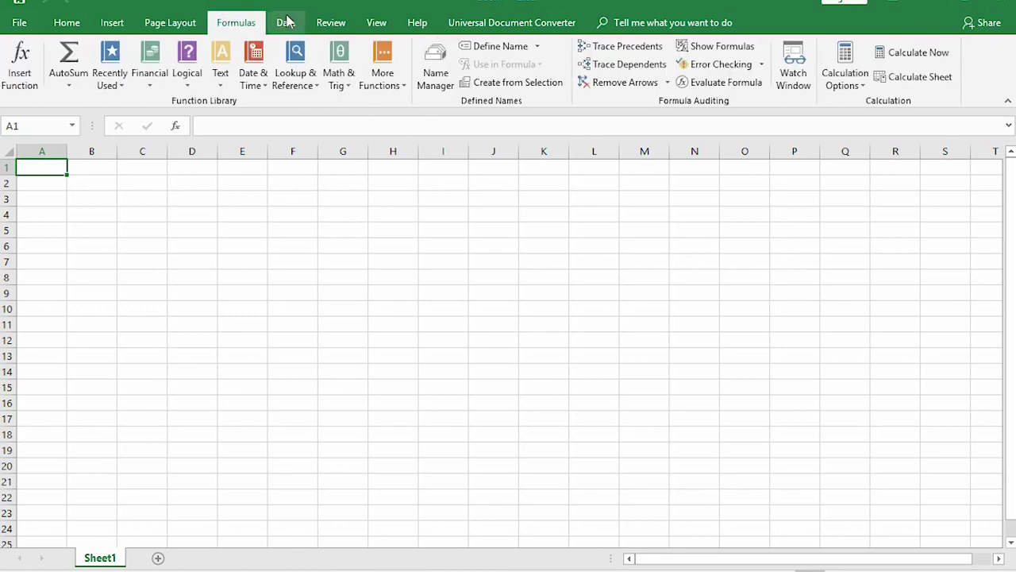
{"action": "left_click", "coordinate": [287, 23]}
{"action": "left_click", "coordinate": [332, 24]}
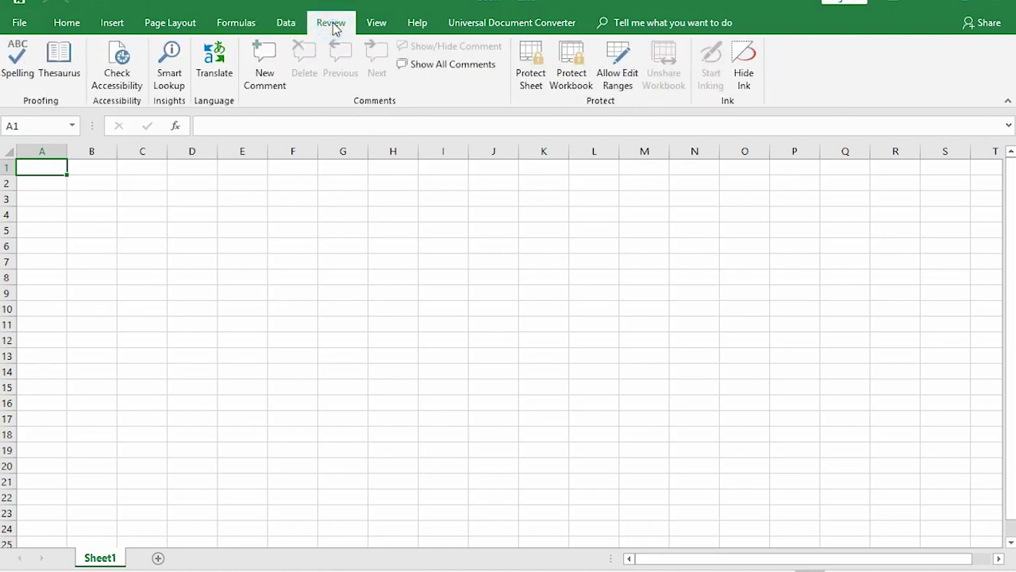
{"action": "left_click", "coordinate": [367, 25]}
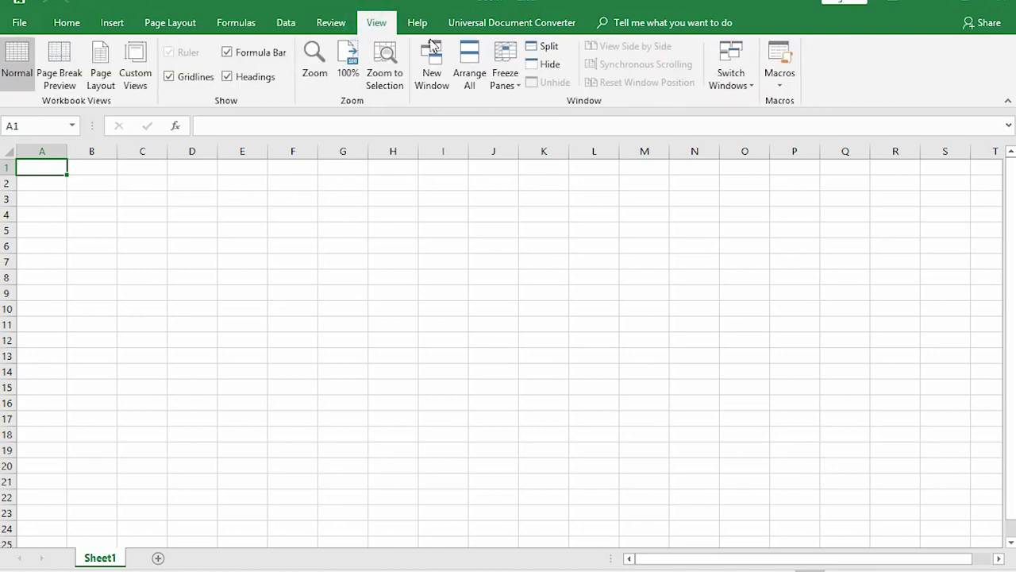
Examine the Universal Document Converter commands and the blank sheet in Excel, and return to the Word document
{"action": "left_click", "coordinate": [476, 22]}
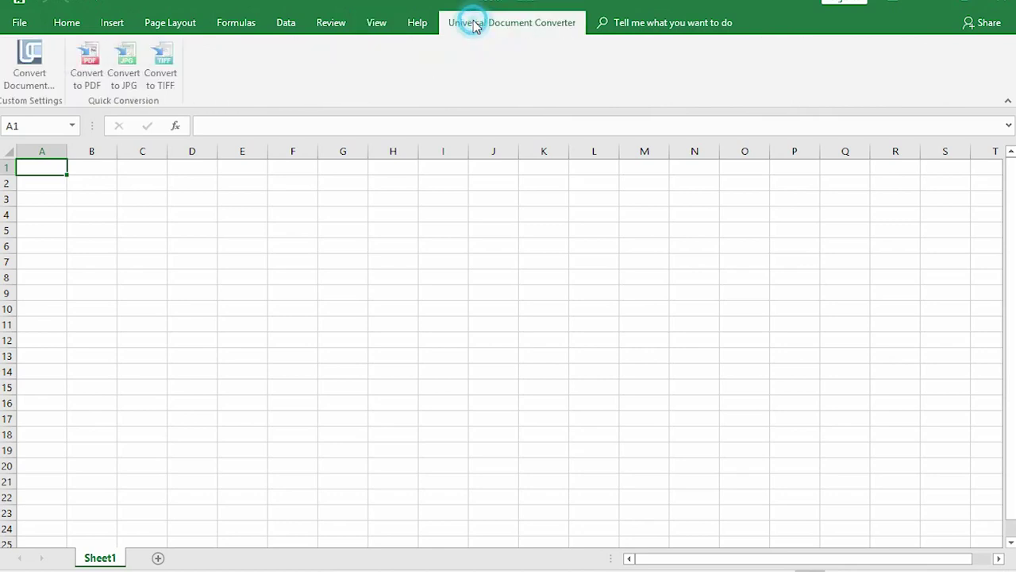
{"action": "scroll", "coordinate": [390, 230], "scroll_direction": "down", "scroll_amount": 5}
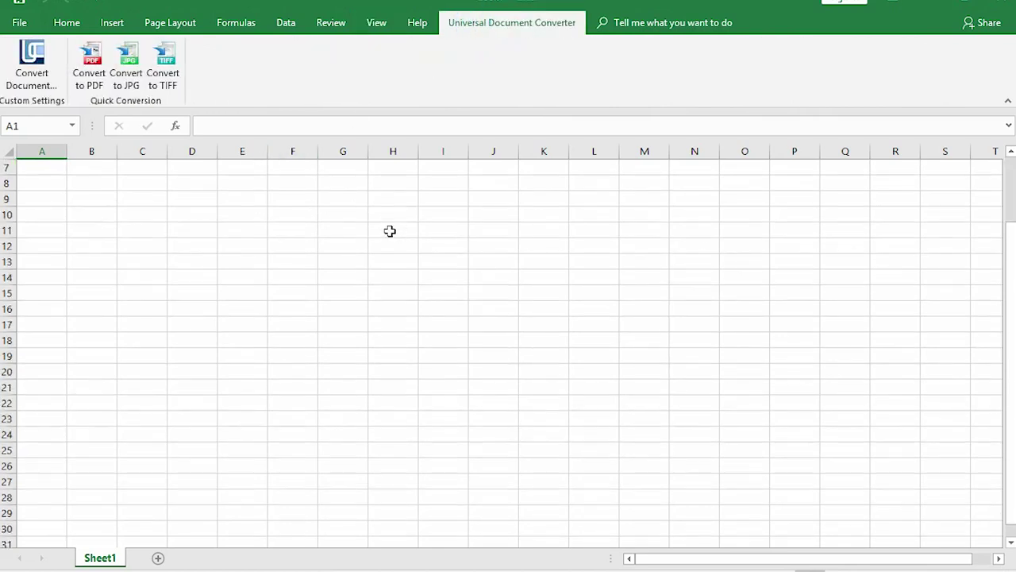
{"action": "scroll", "coordinate": [390, 230], "scroll_direction": "up", "scroll_amount": 5}
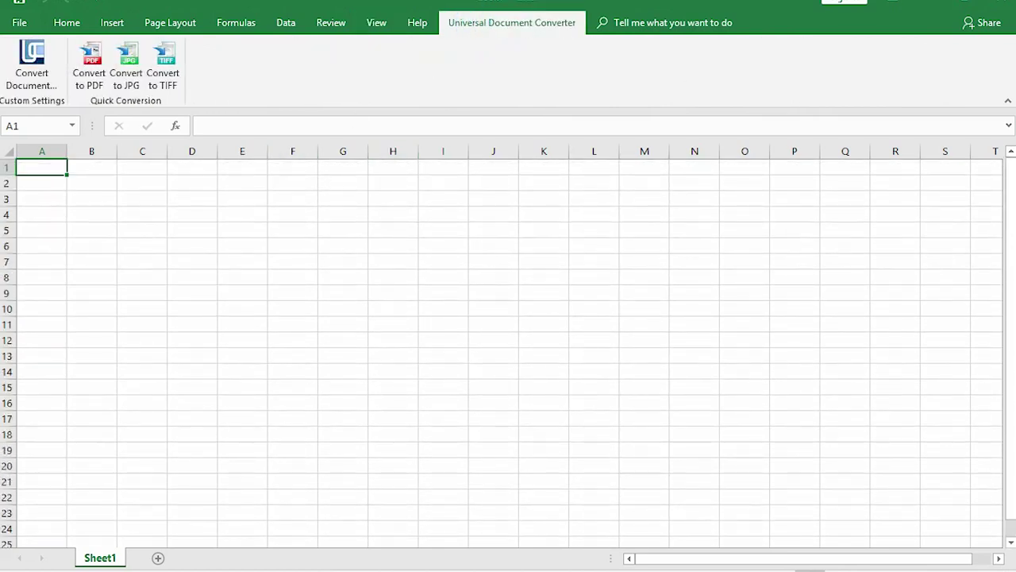
{"action": "left_click", "coordinate": [931, 1]}
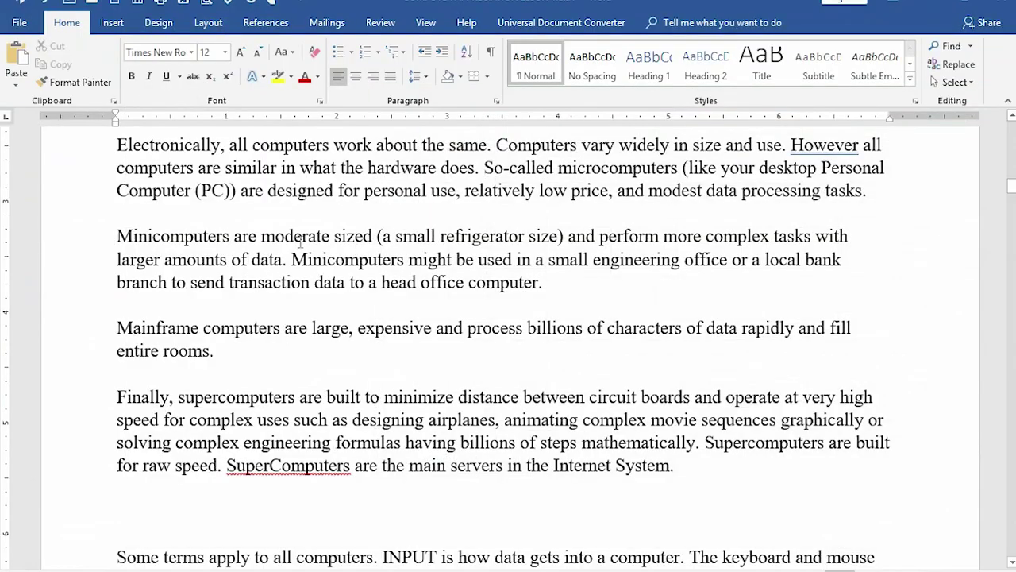